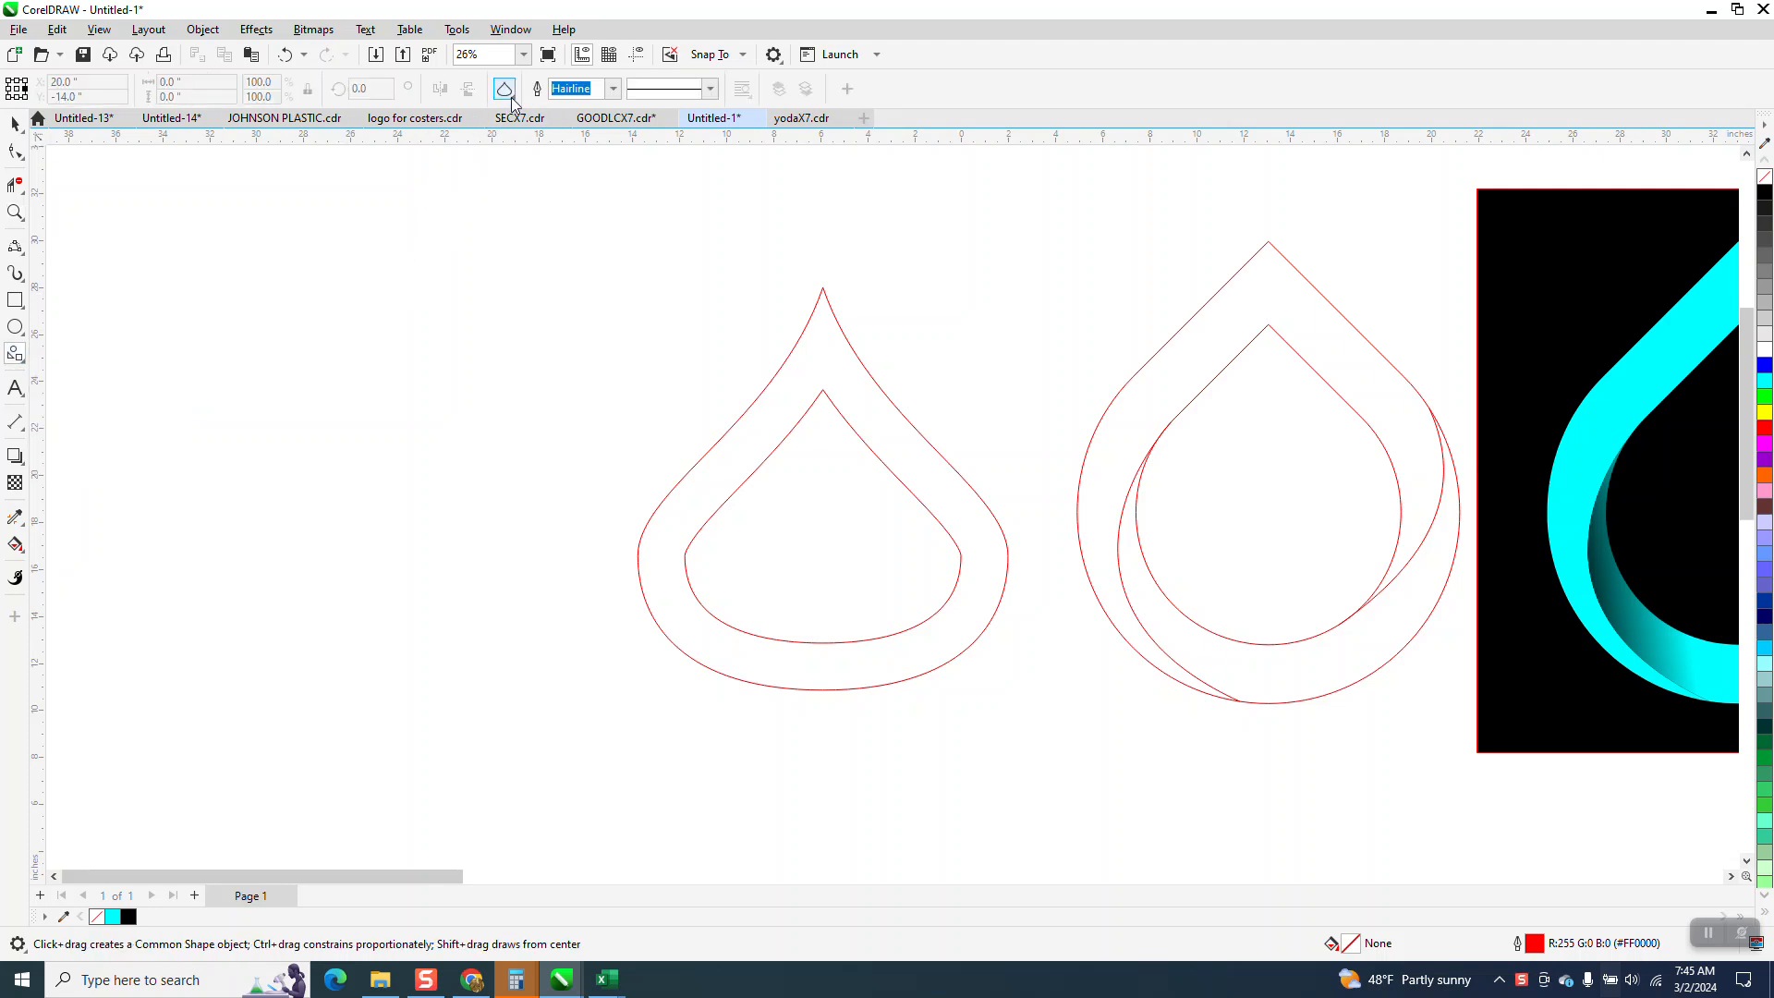
{"action": "left_click", "coordinate": [508, 93]}
{"action": "left_click", "coordinate": [673, 166]}
{"action": "left_click_drag", "start_coordinate": [555, 317], "coordinate": [342, 640]}
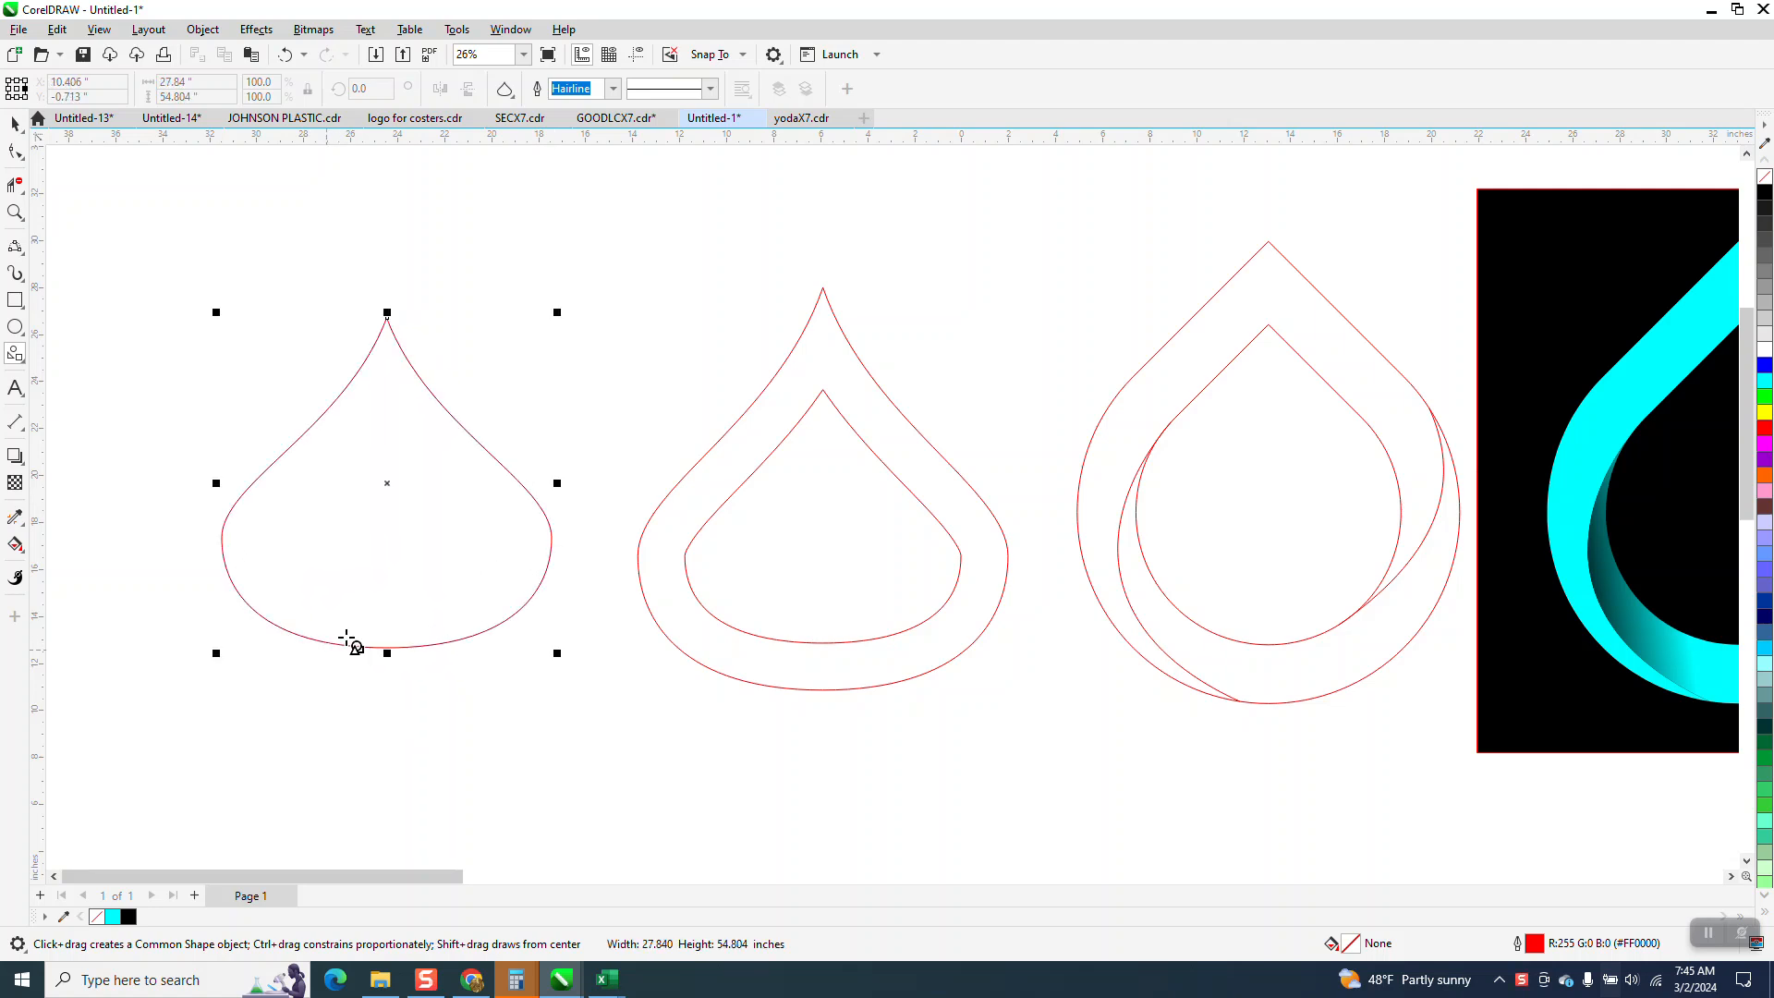
{"action": "left_click", "coordinate": [14, 123]}
{"action": "left_click", "coordinate": [377, 421]}
{"action": "key", "text": "Delete"}
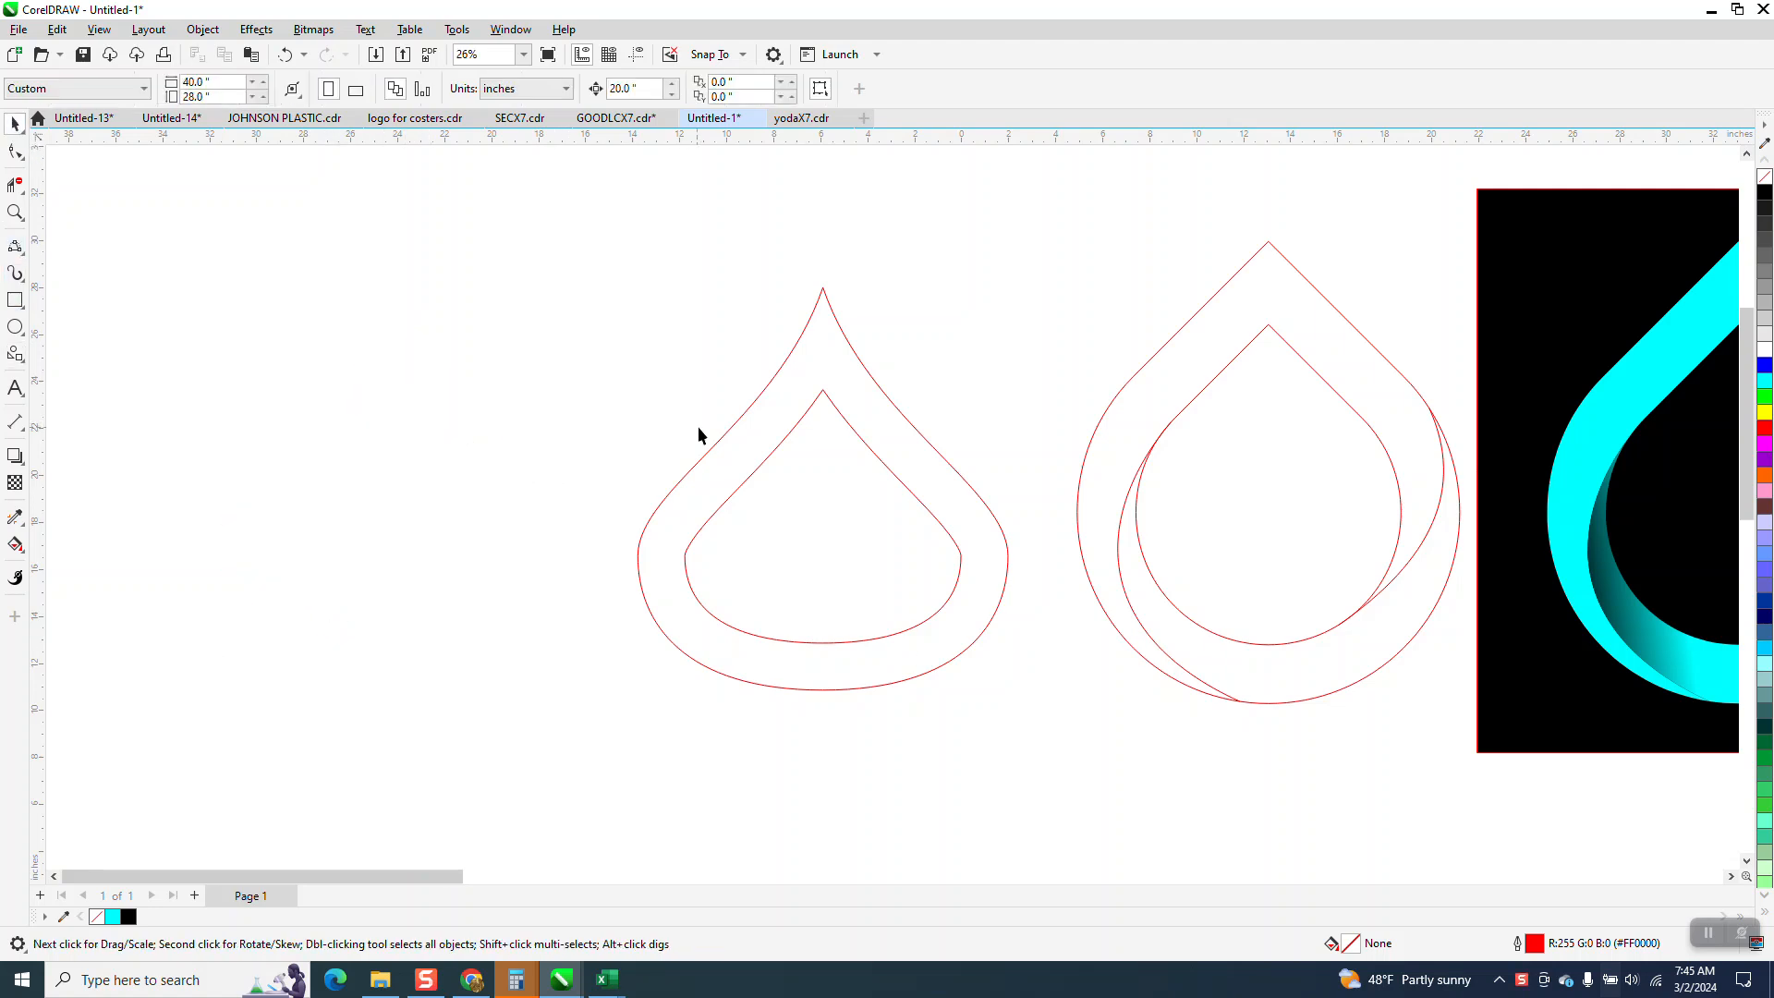
Delete the existing double-outlined teardrop with the concave pointed top.
{"action": "left_click", "coordinate": [715, 452]}
{"action": "key", "text": "Delete"}
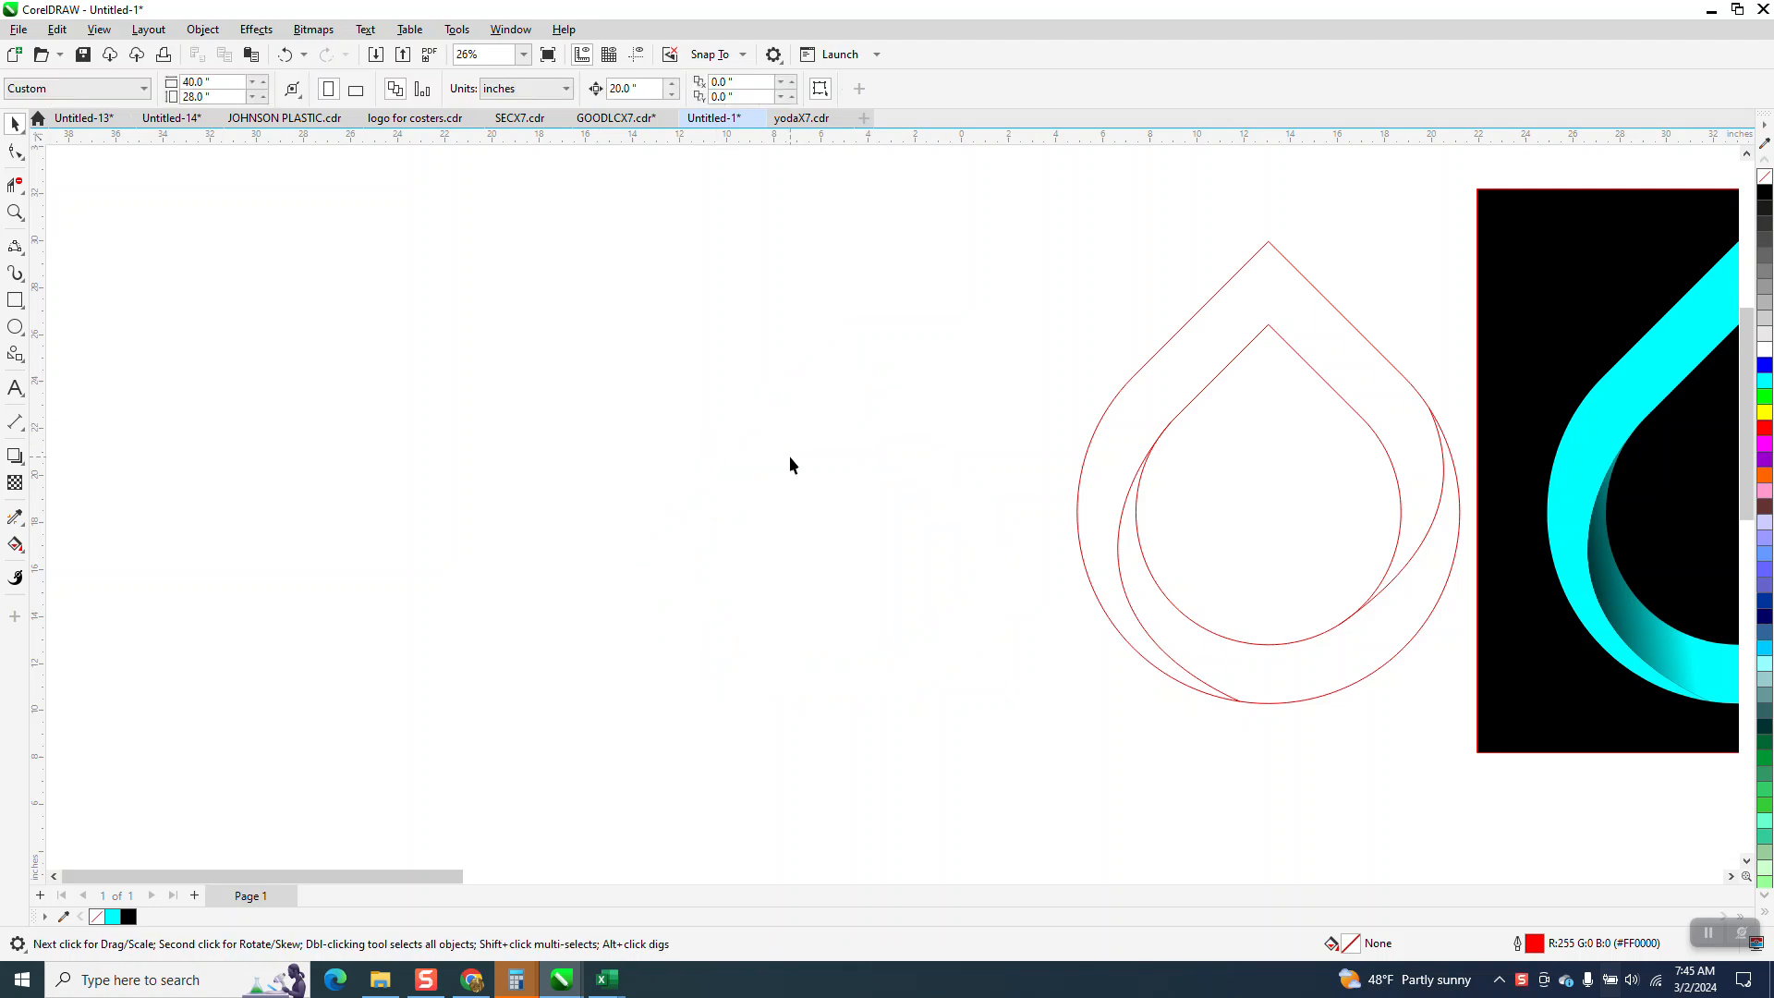
Draw a square about 13.4 inches per side in the empty area beside the reference teardrop and rotate it 45 degrees.
{"action": "left_click", "coordinate": [14, 300]}
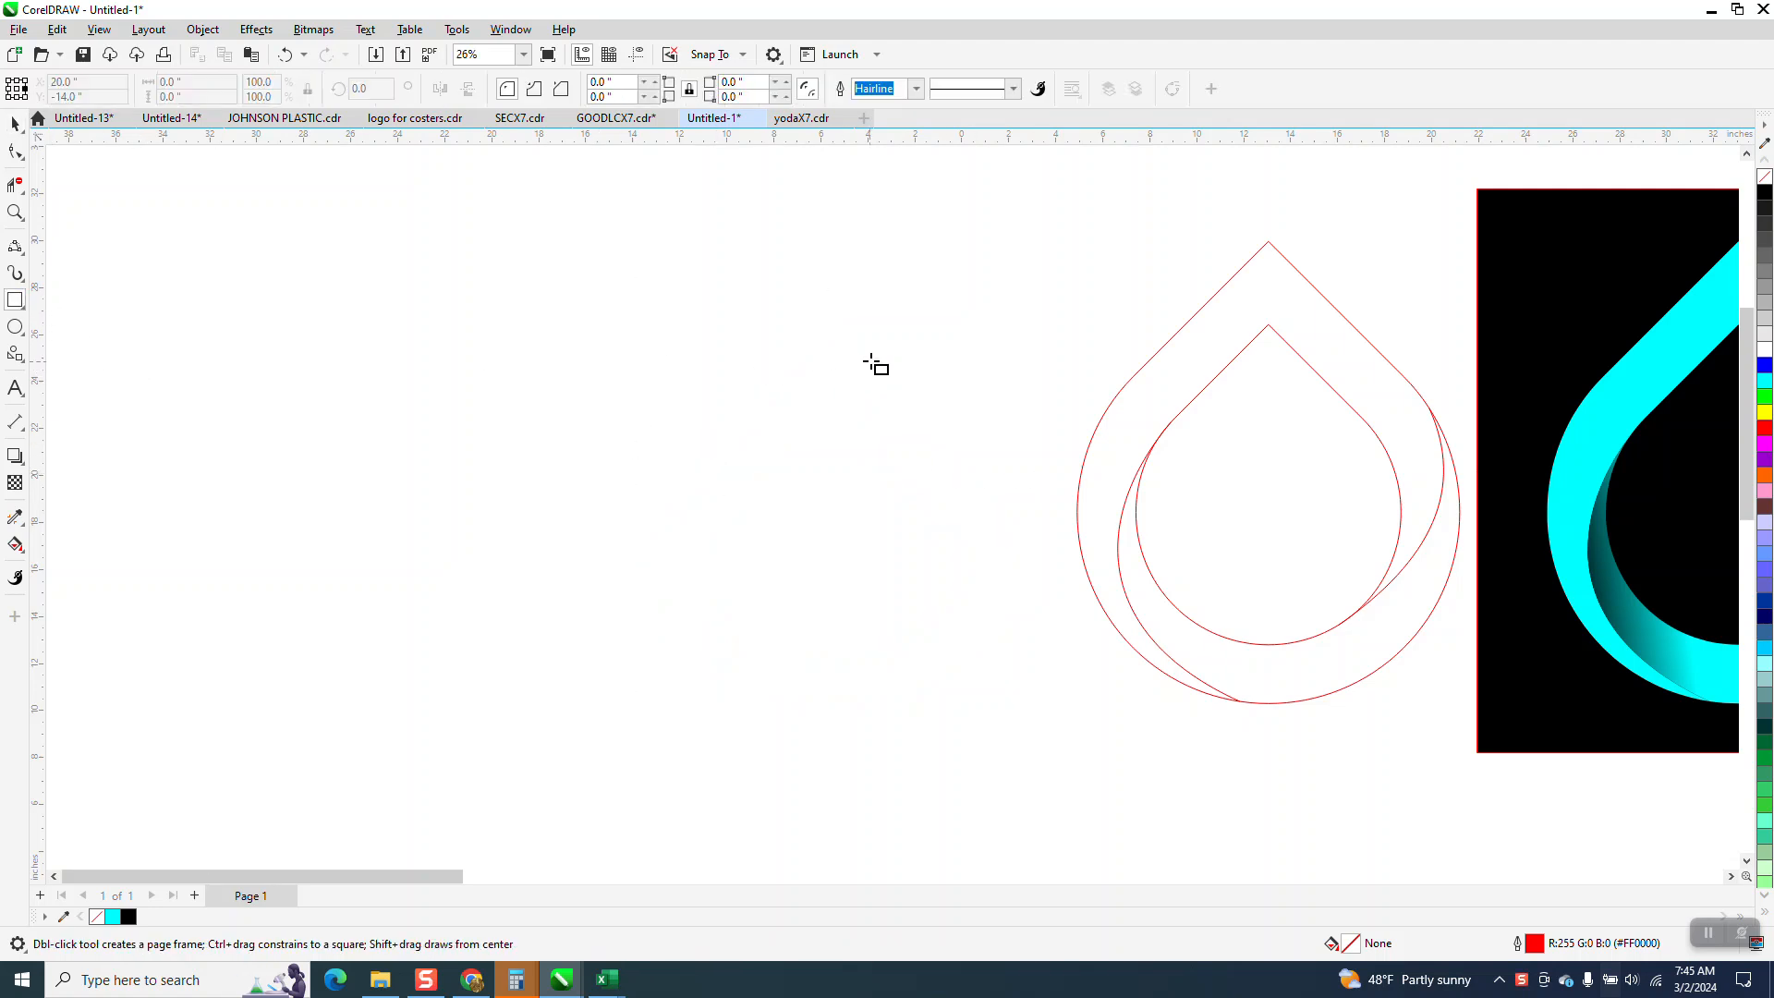
{"action": "left_click_drag", "start_coordinate": [871, 286], "coordinate": [556, 602]}
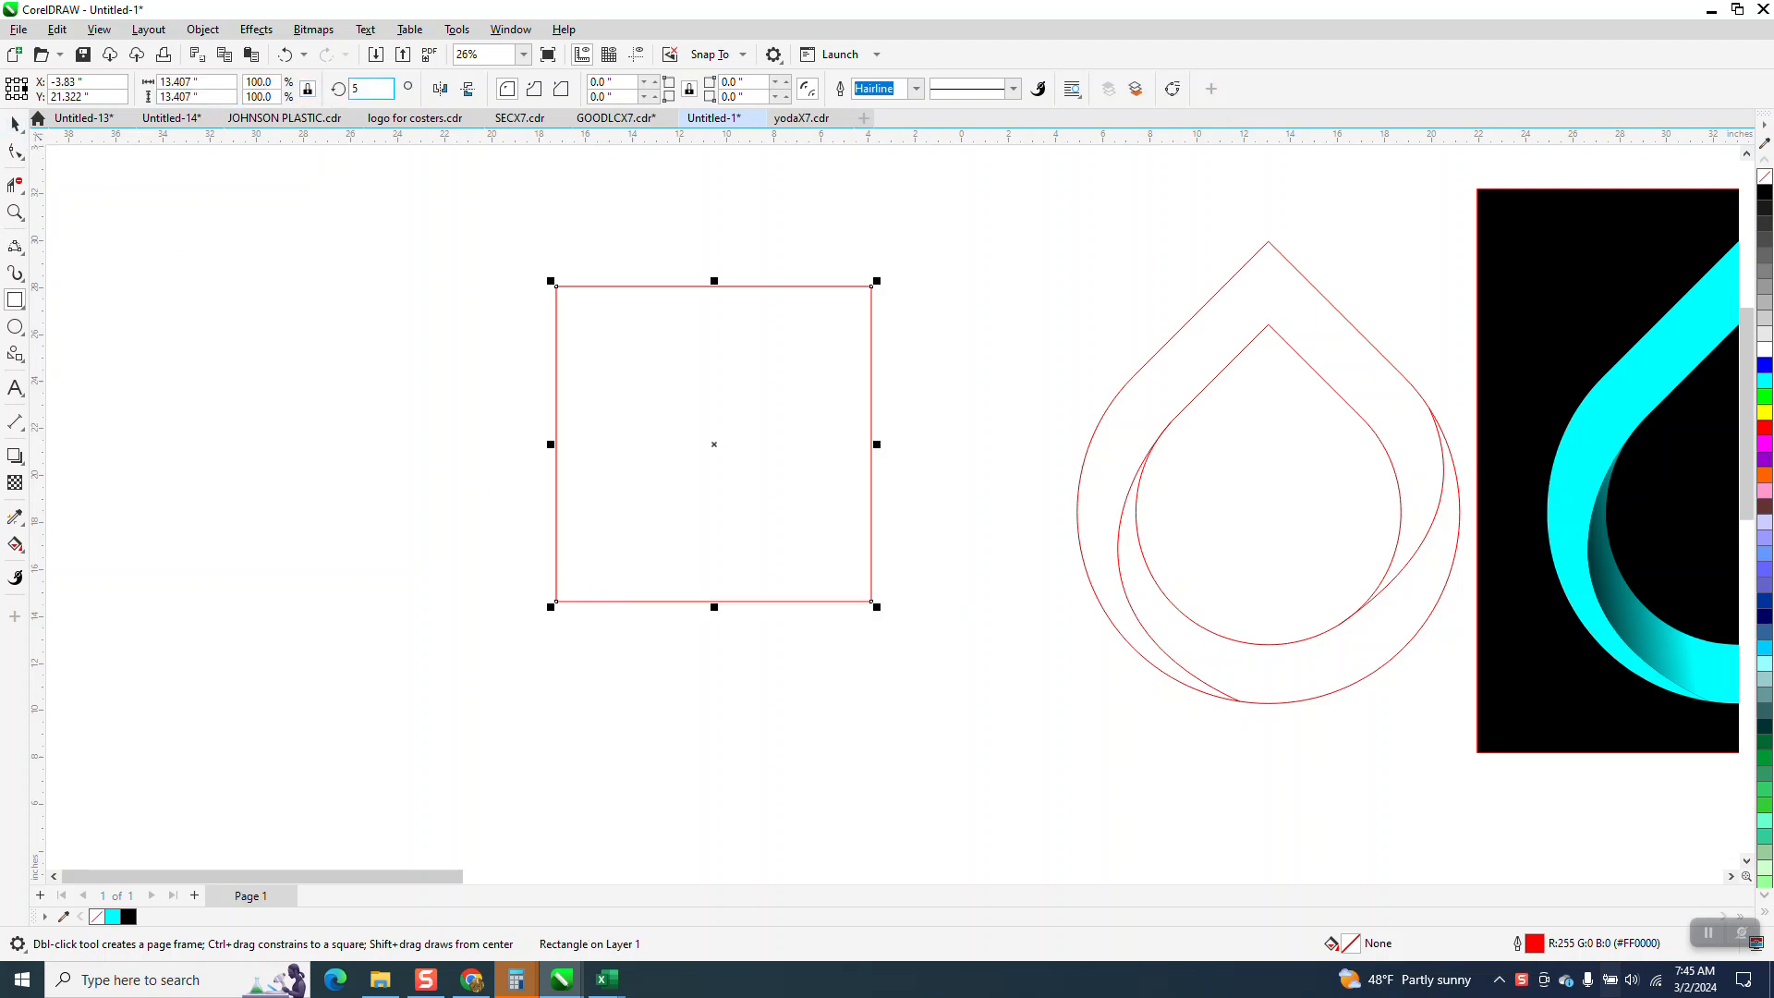
{"action": "type", "text": "45"}
{"action": "key", "text": "Return"}
Round the diamond's two side corners and lower corner to about 6.7 inches, leaving the top pointed, and shift the teardrop down and left.
{"action": "left_click", "coordinate": [17, 130]}
{"action": "left_click", "coordinate": [15, 152]}
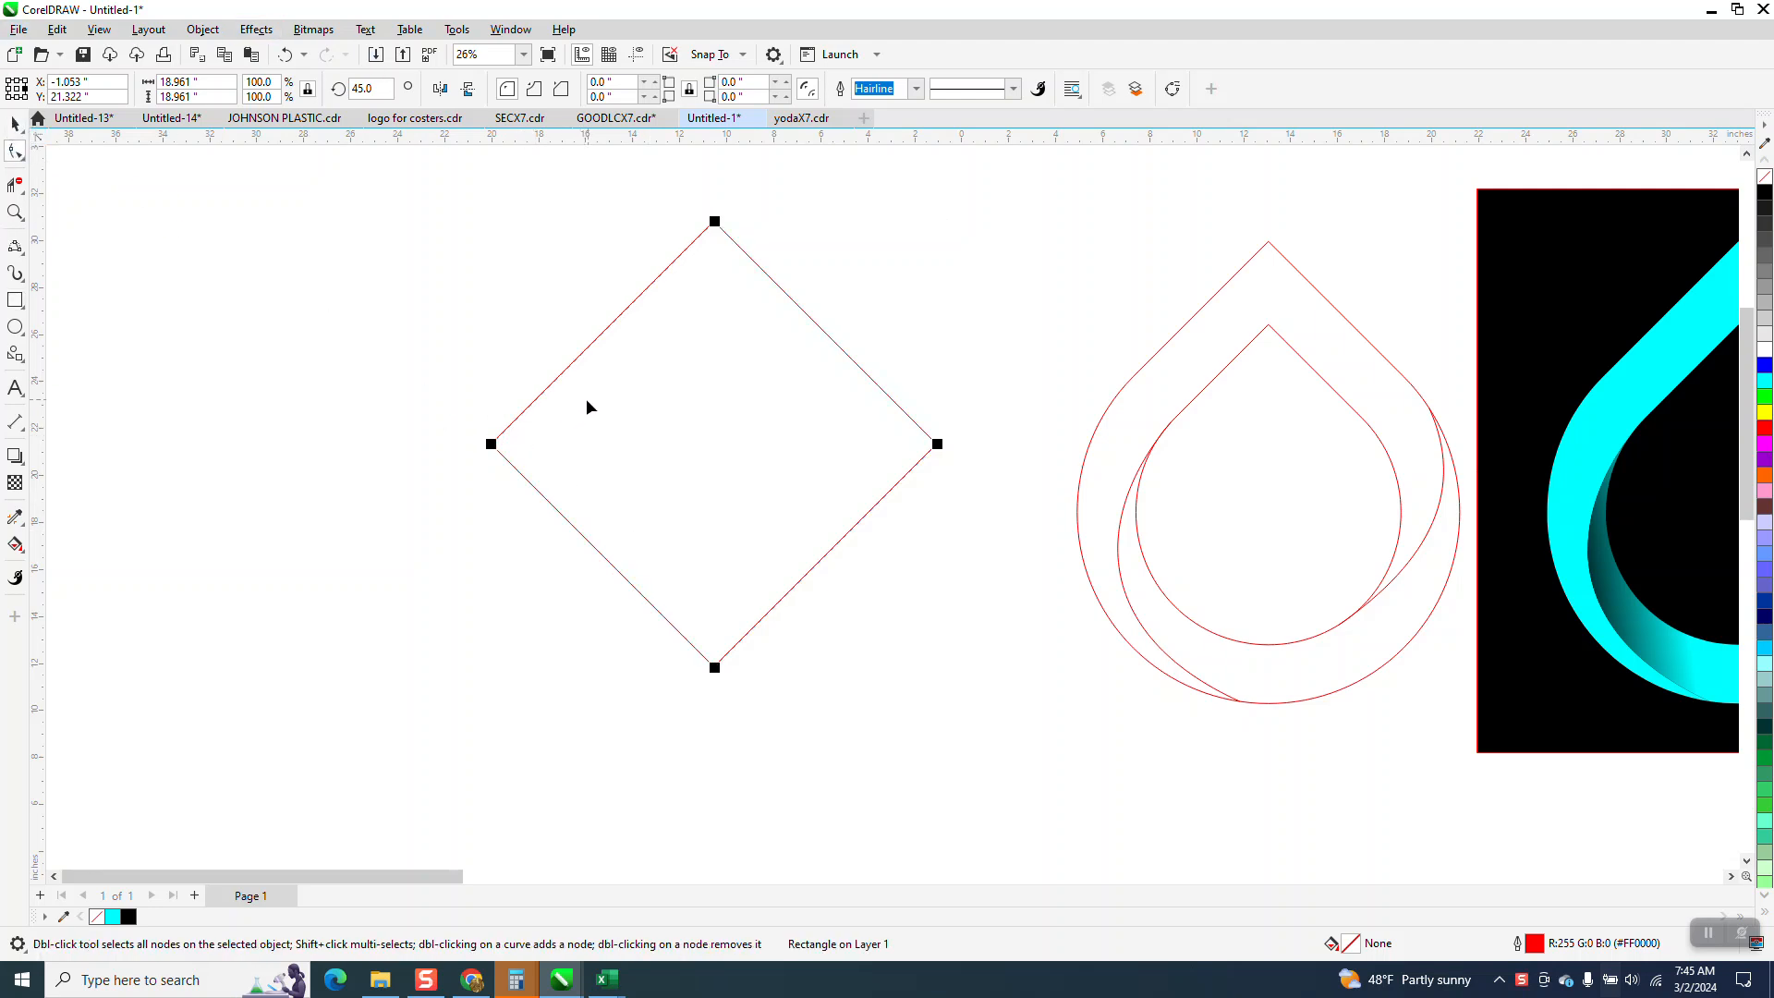
{"action": "left_click_drag", "start_coordinate": [497, 451], "coordinate": [797, 457]}
{"action": "left_click_drag", "start_coordinate": [713, 672], "coordinate": [698, 457]}
{"action": "left_click_drag", "start_coordinate": [936, 444], "coordinate": [610, 499]}
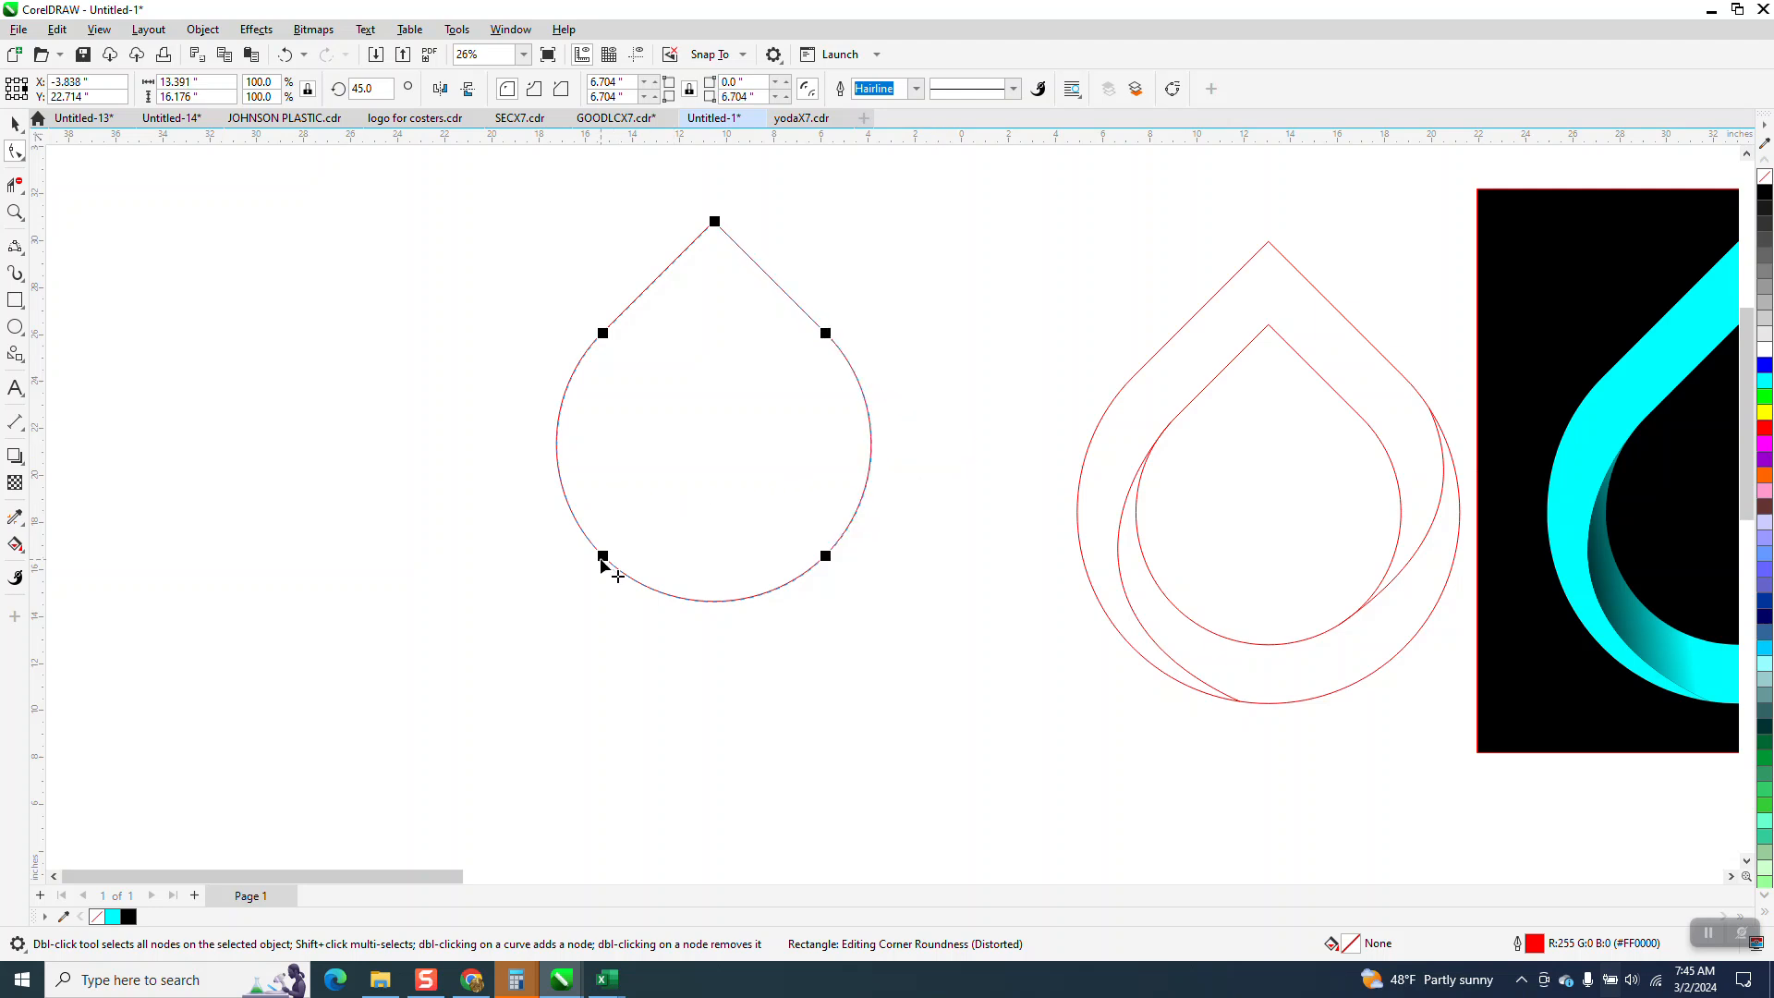
{"action": "left_click", "coordinate": [15, 123]}
{"action": "left_click_drag", "start_coordinate": [742, 449], "coordinate": [690, 514]}
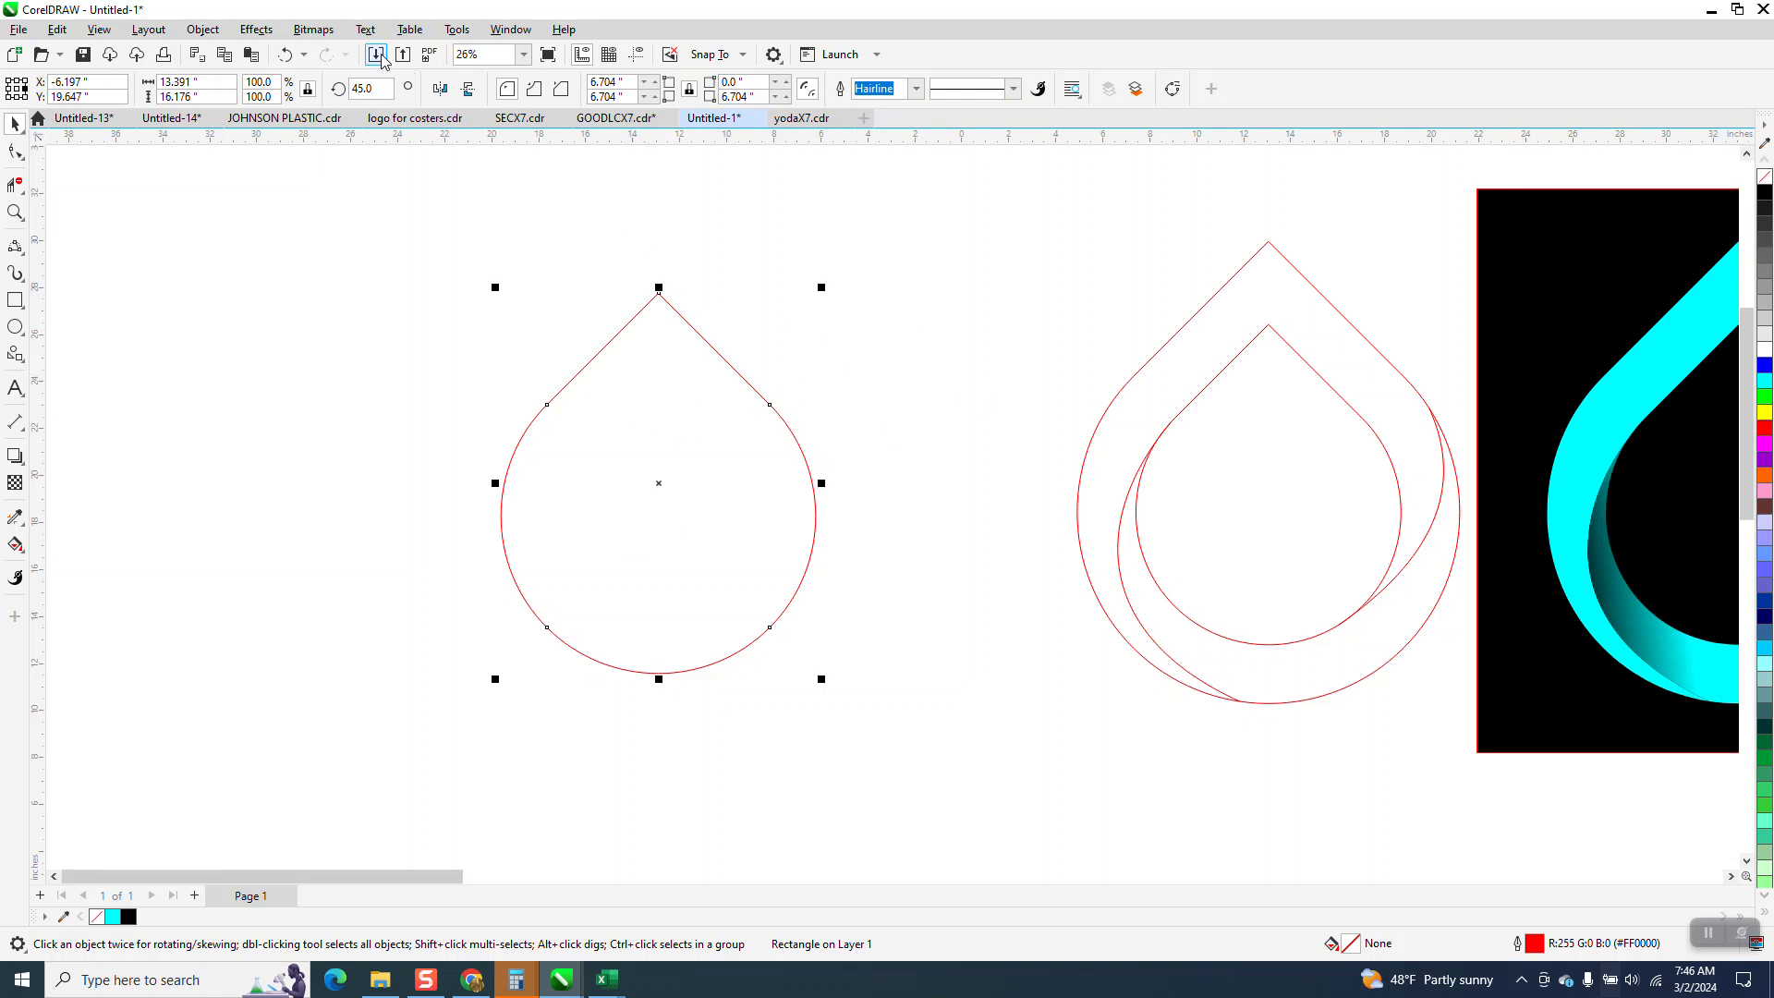
Apply a one-step inside contour with a 2.5-inch offset to the teardrop and scale it up to about 15.9 inches wide.
{"action": "left_click", "coordinate": [257, 30]}
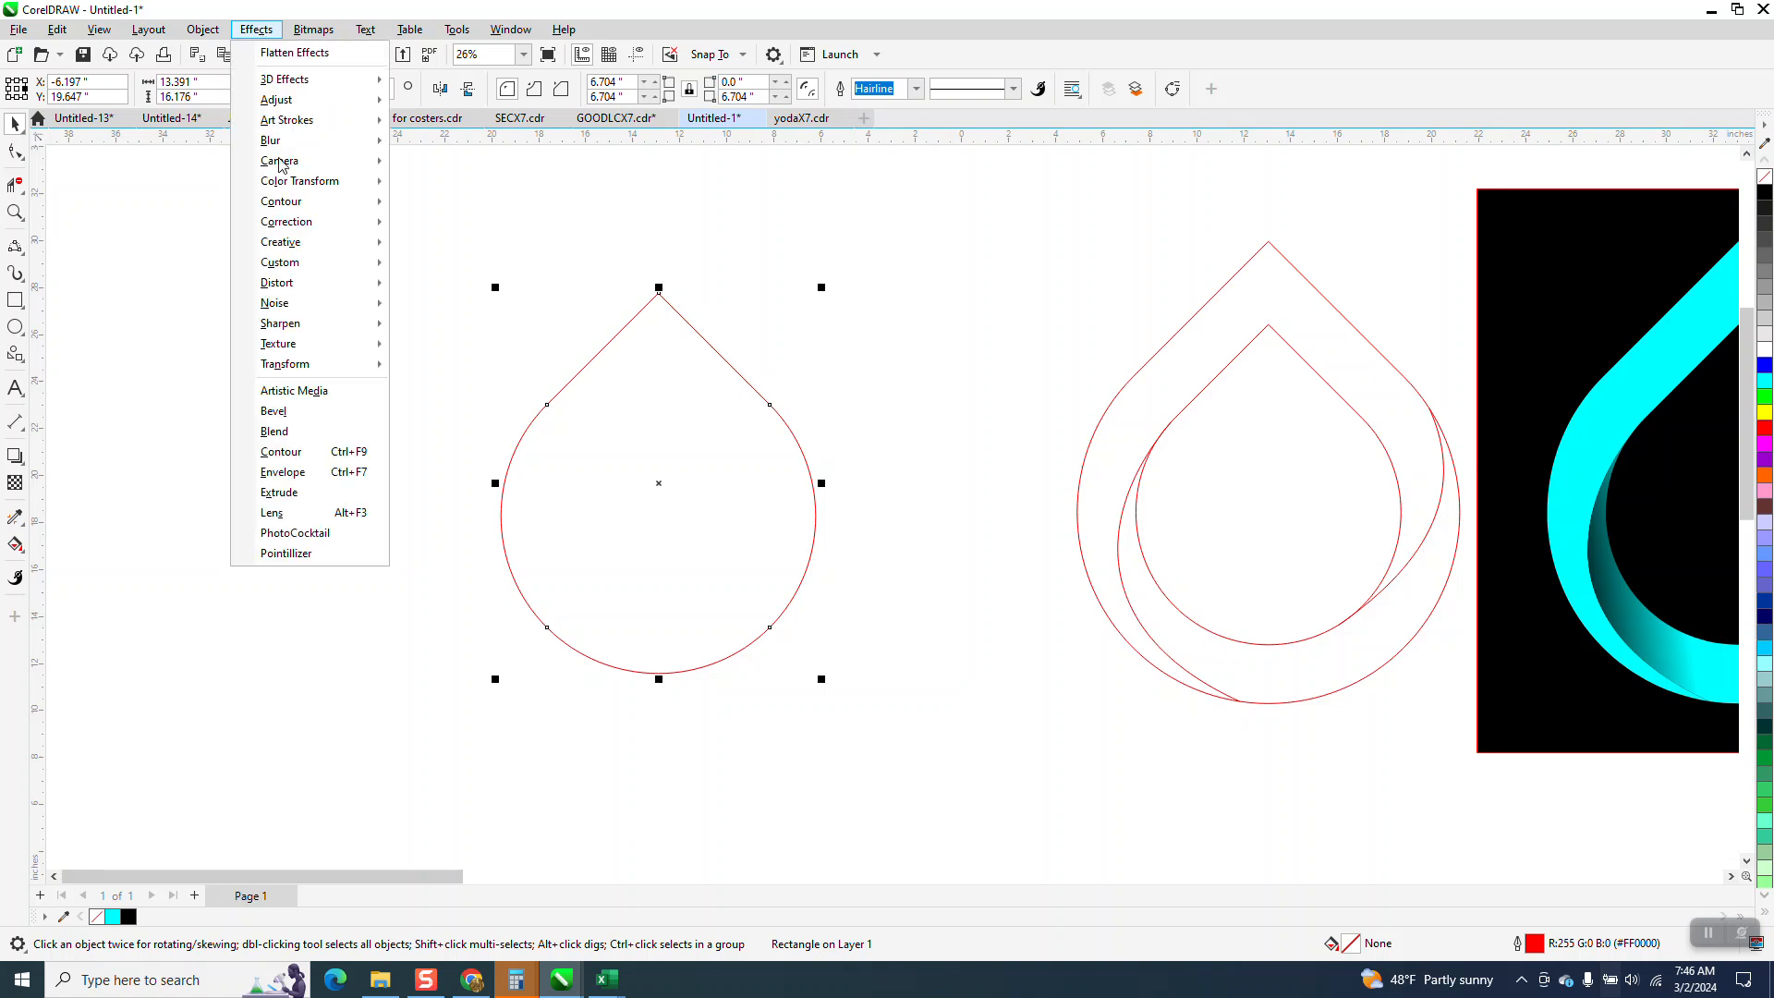
{"action": "left_click", "coordinate": [361, 462]}
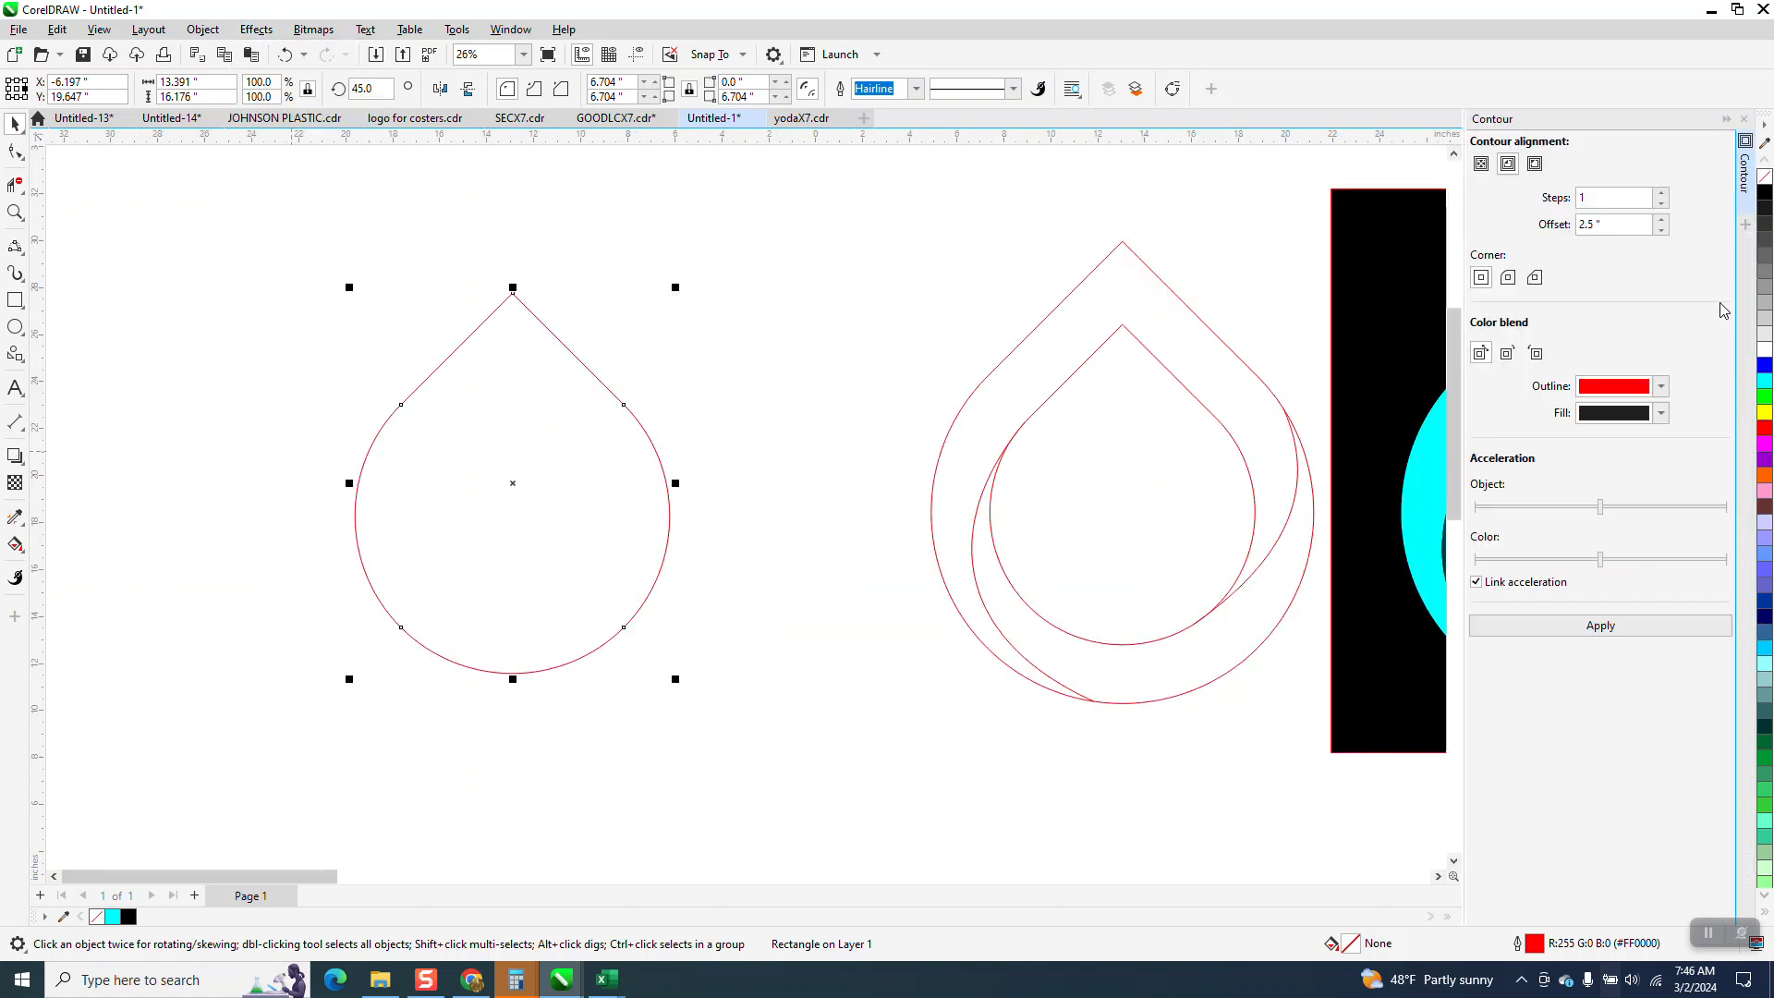
{"action": "left_click", "coordinate": [1601, 627]}
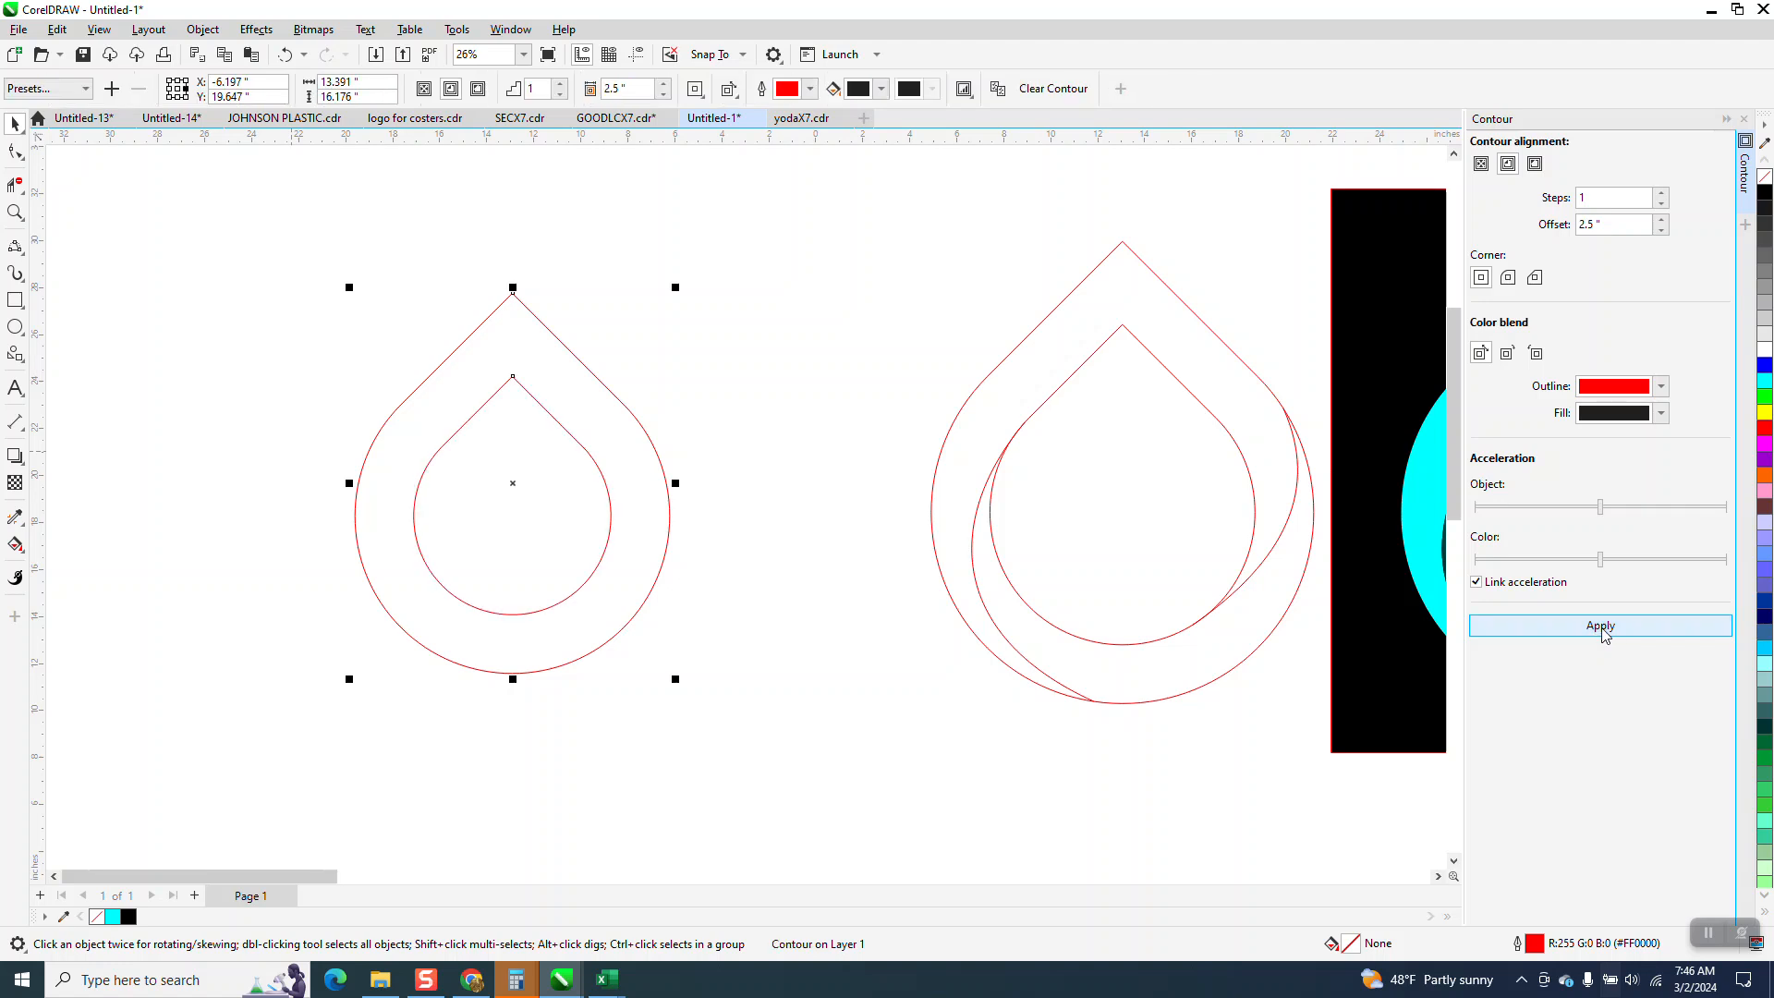
{"action": "scroll", "coordinate": [788, 506], "scroll_direction": "down", "scroll_amount": 1}
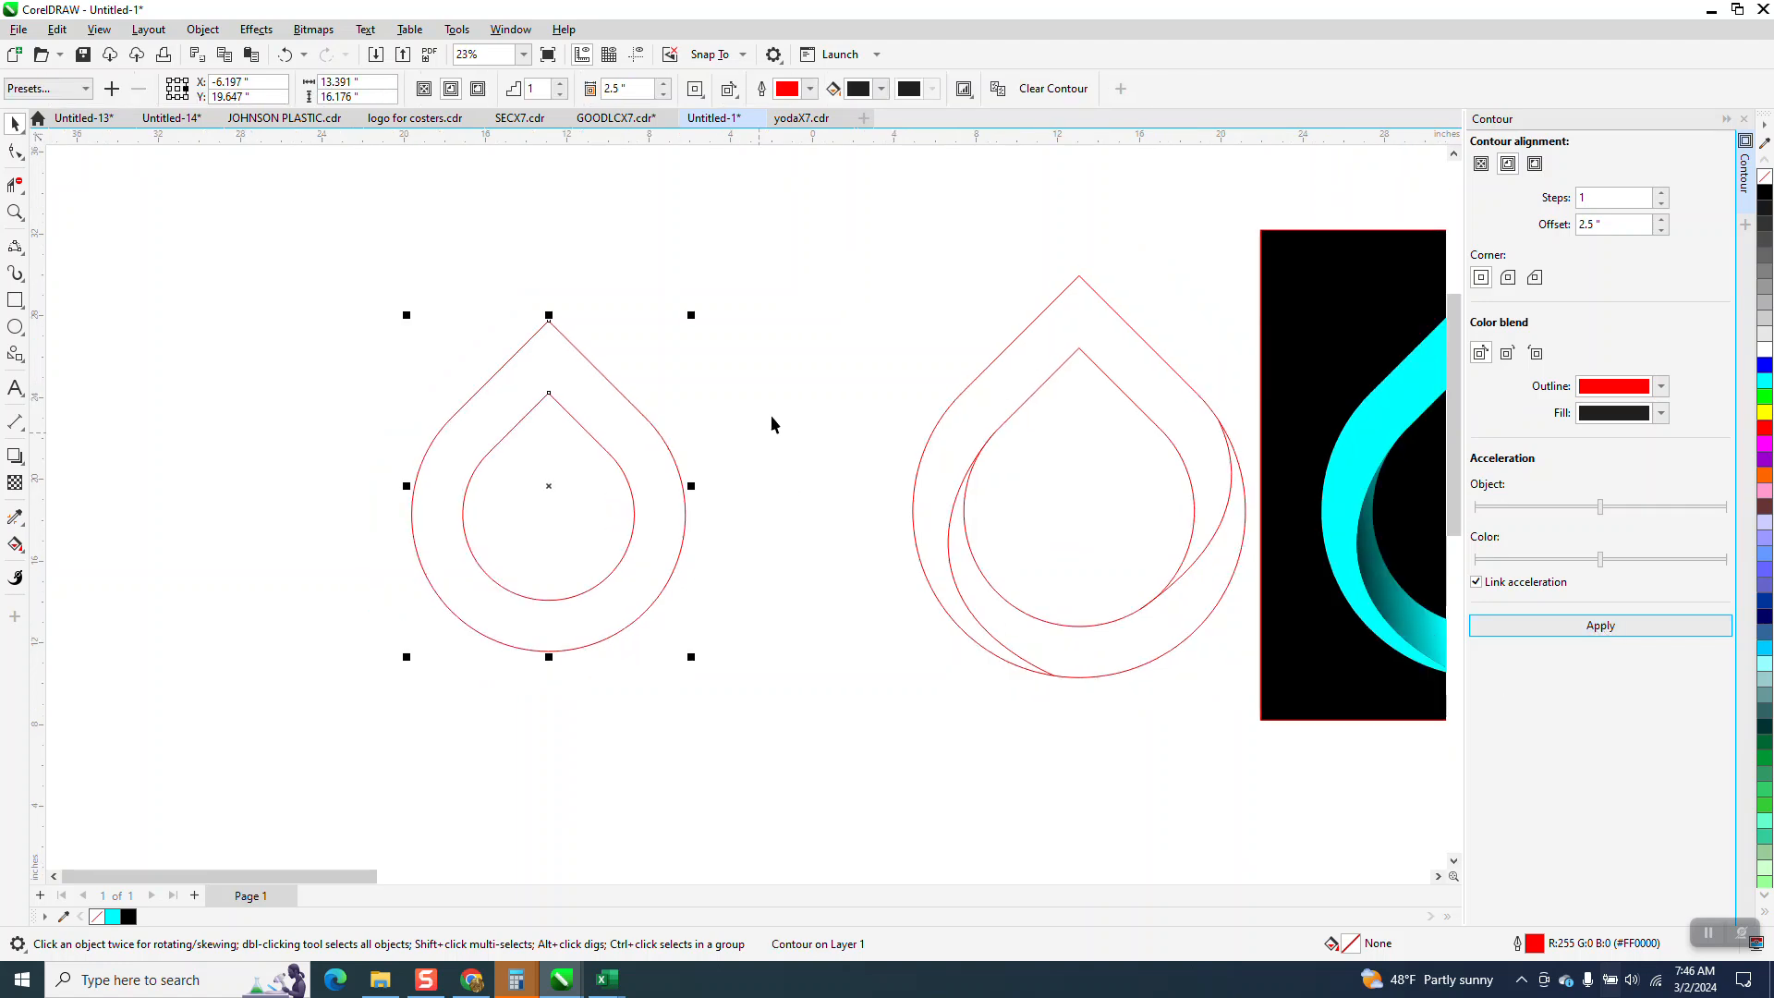
{"action": "left_click_drag", "start_coordinate": [692, 316], "coordinate": [741, 254]}
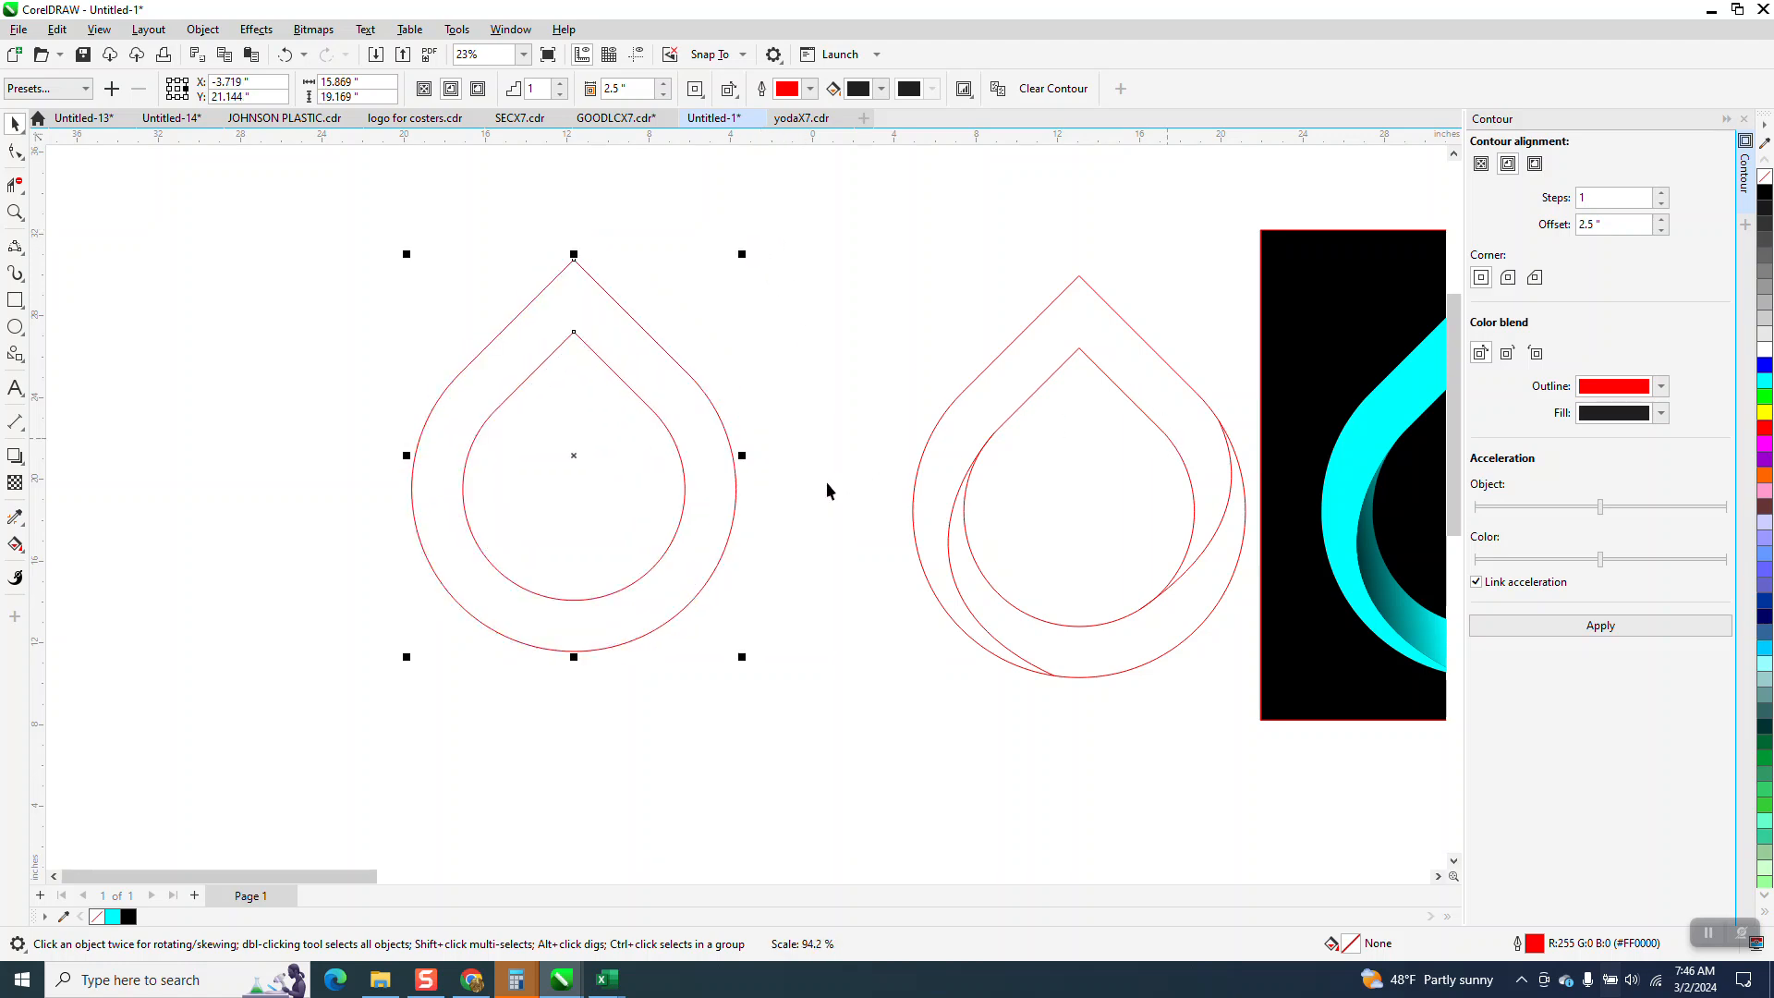
Draw a 3-point curve from the outer teardrop's bottom edge up to the inner teardrop's left edge, about 3.8 by 9.5 inches.
{"action": "scroll", "coordinate": [821, 496], "scroll_direction": "down", "scroll_amount": 1}
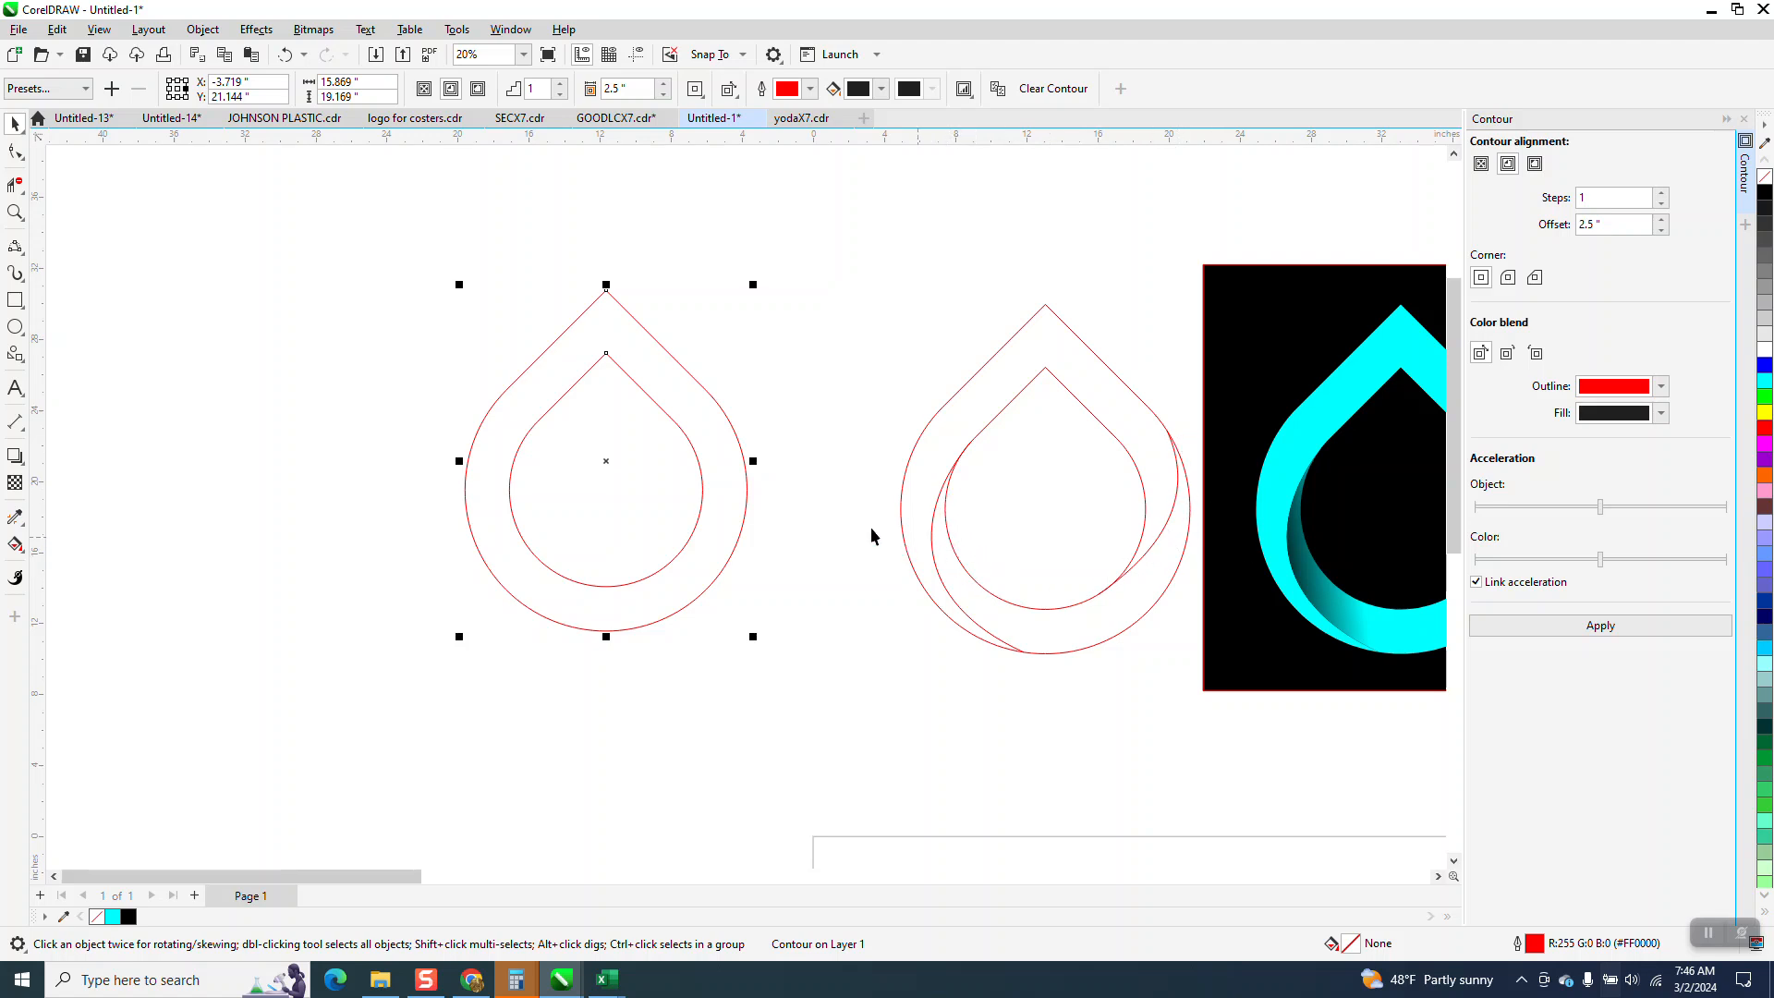
{"action": "left_click", "coordinate": [15, 246]}
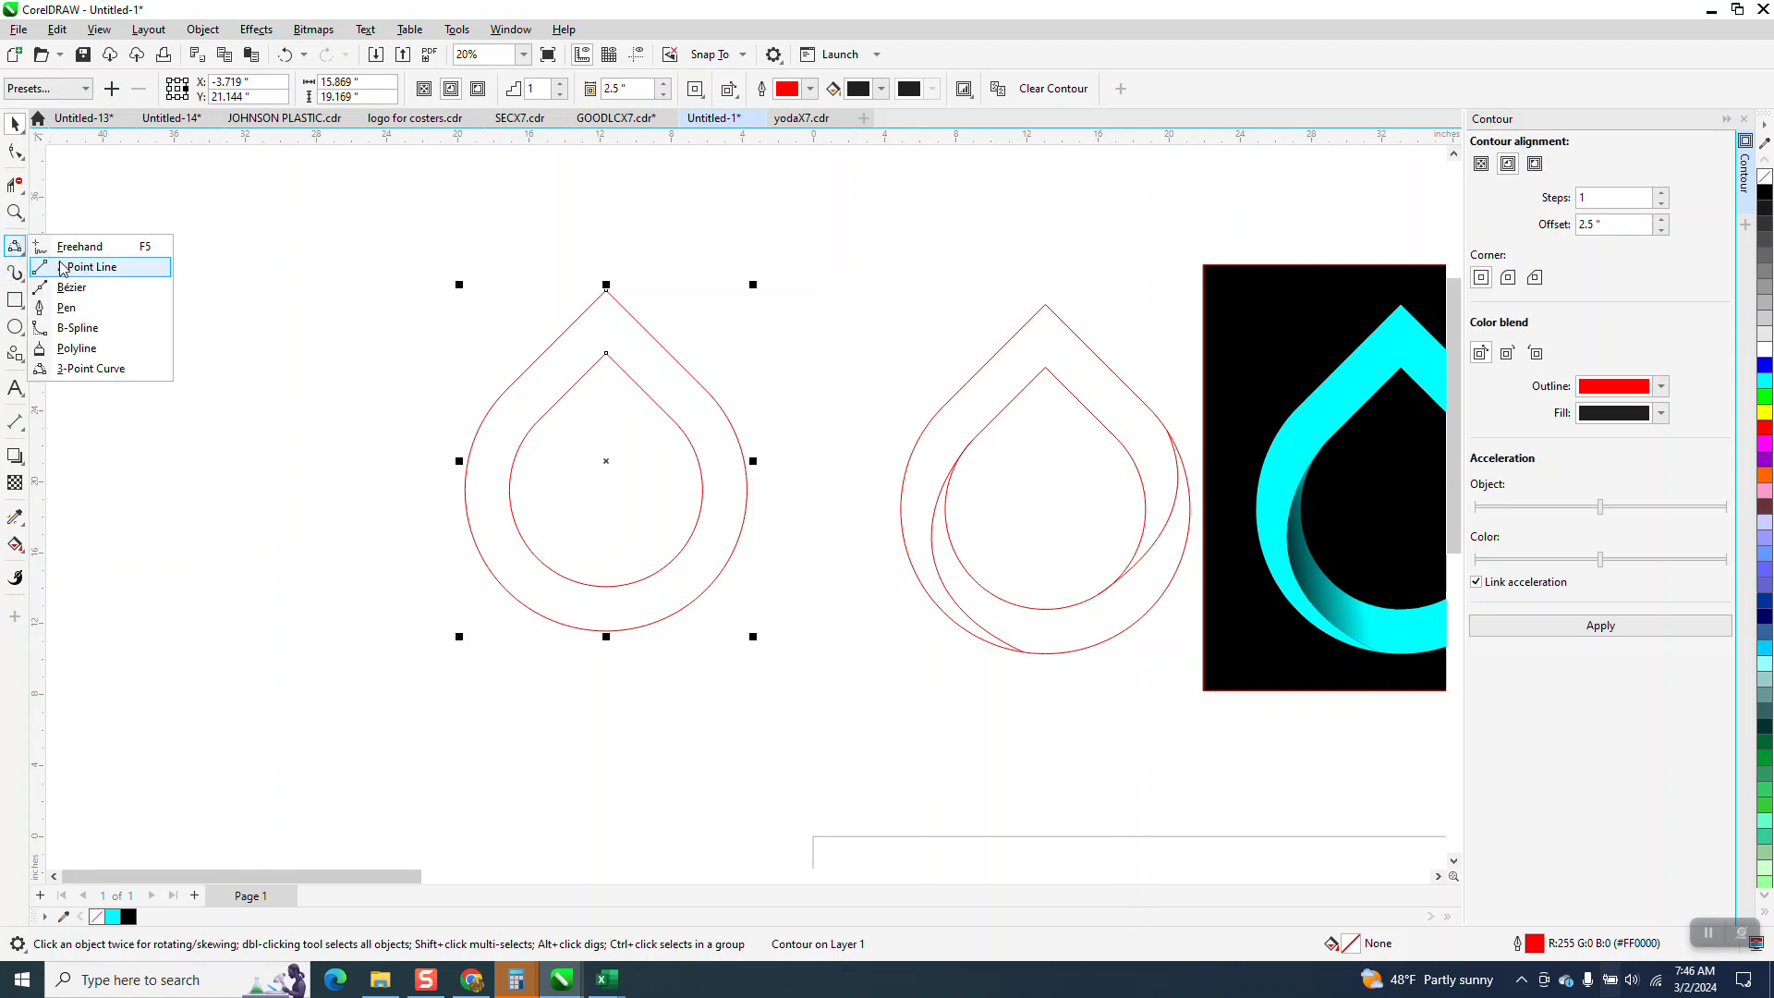
{"action": "left_click", "coordinate": [90, 368]}
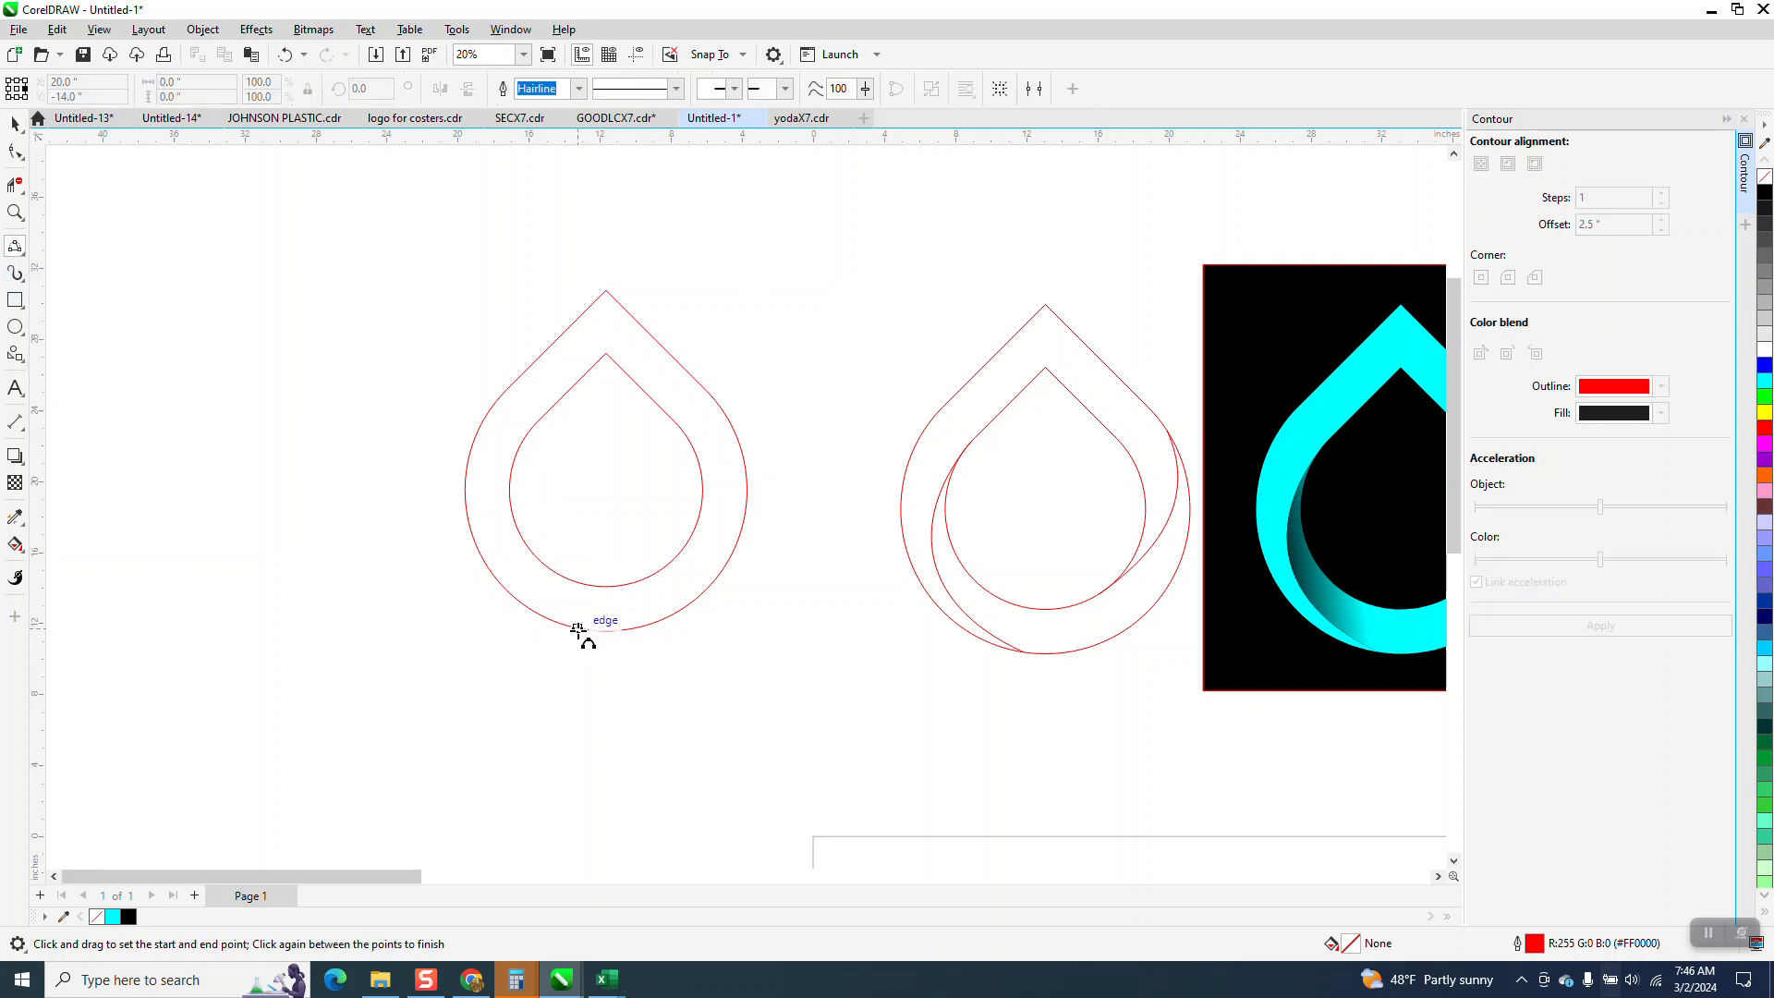
{"action": "left_click_drag", "start_coordinate": [578, 629], "coordinate": [515, 460]}
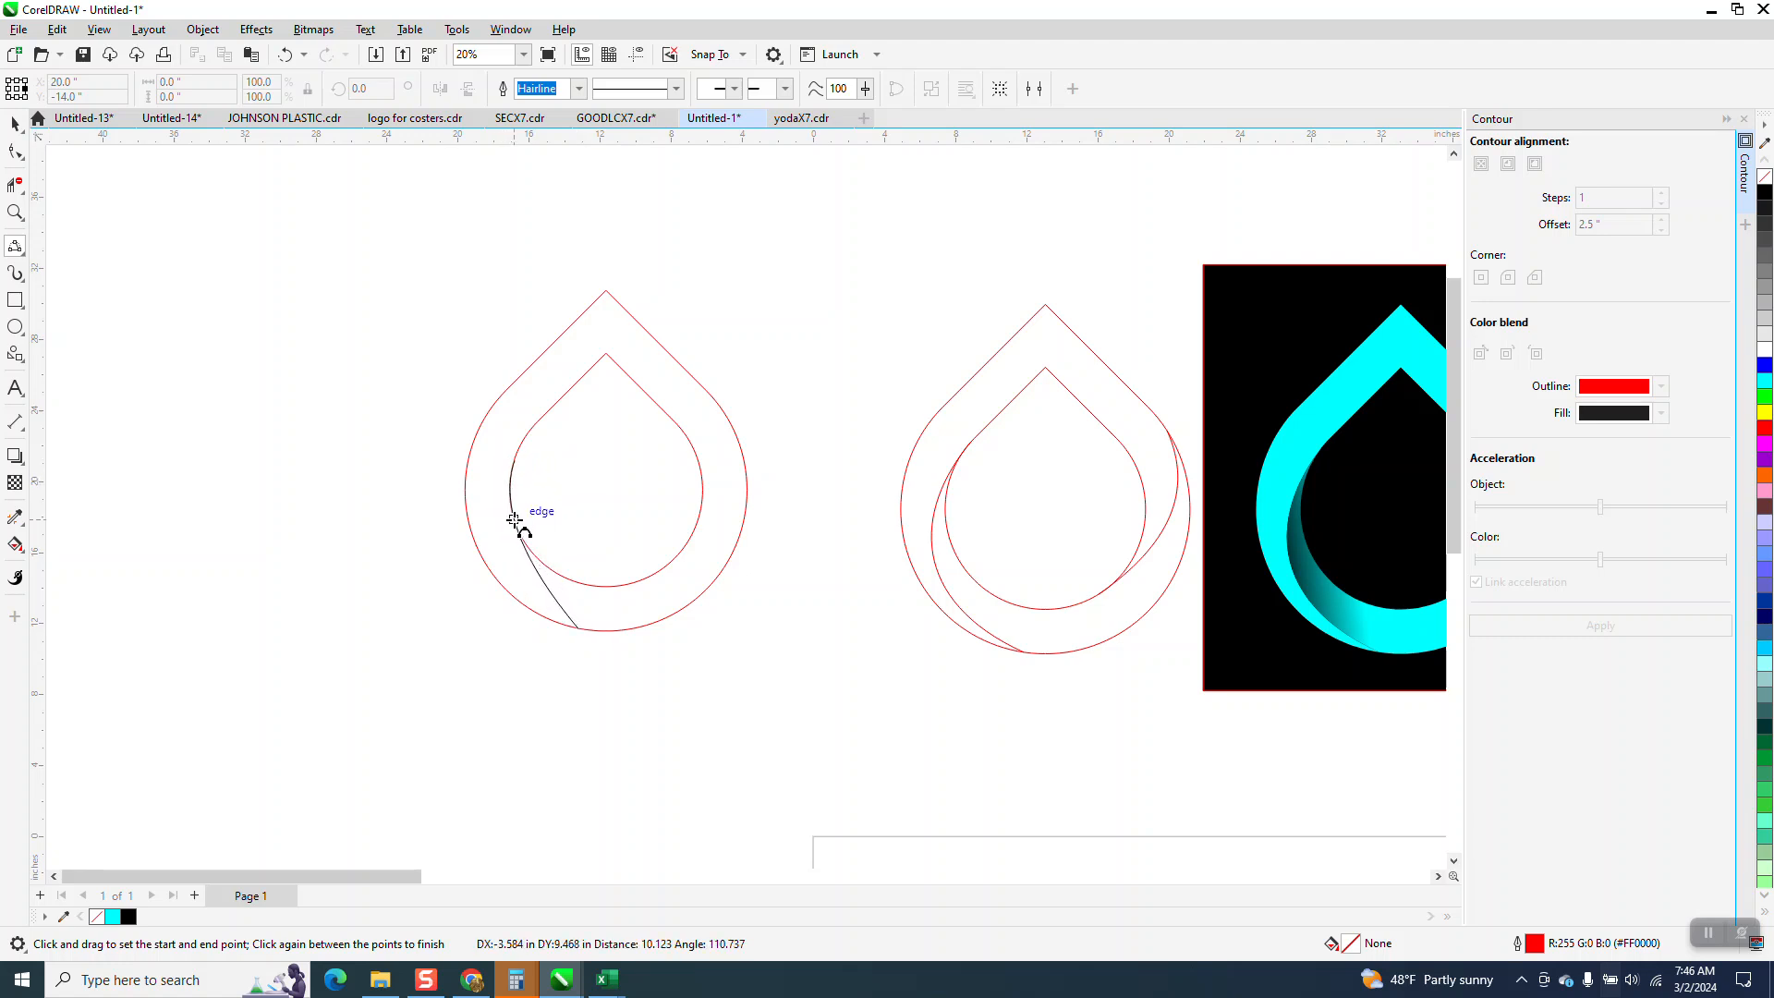
{"action": "left_click", "coordinate": [514, 523]}
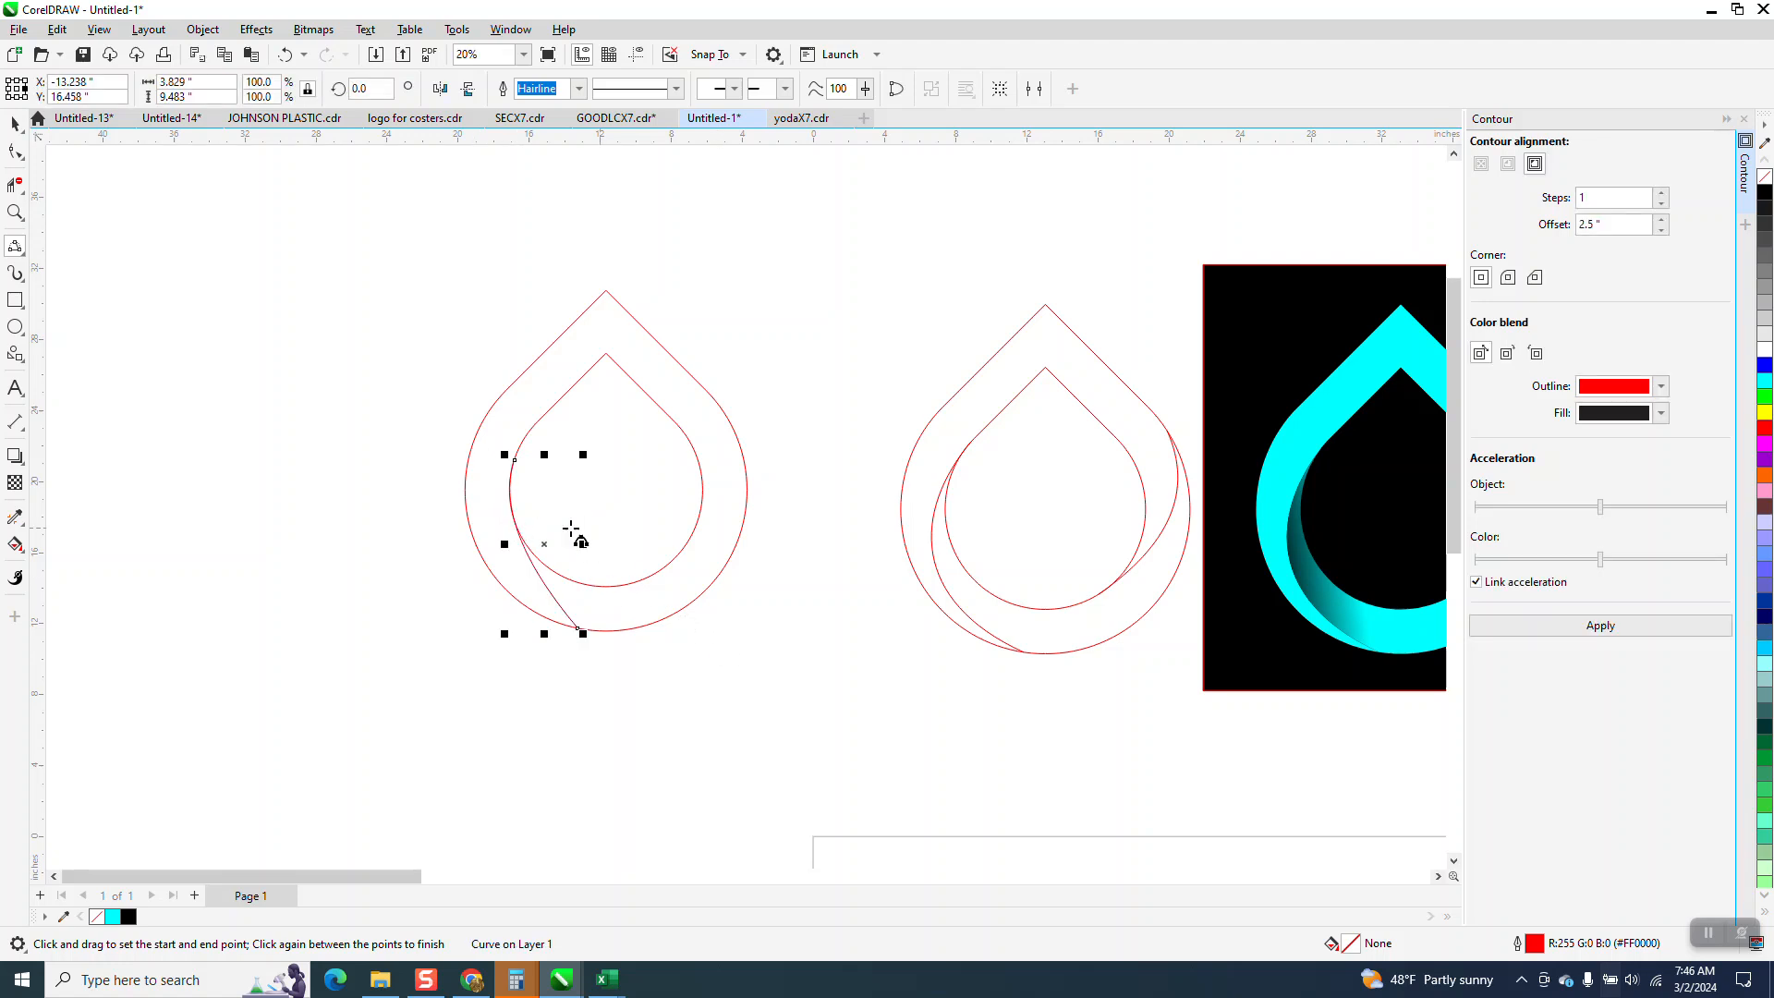
Reshape the left curve so it bulges outward between the two outlines, and check where it meets the inner teardrop.
{"action": "left_click", "coordinate": [15, 212]}
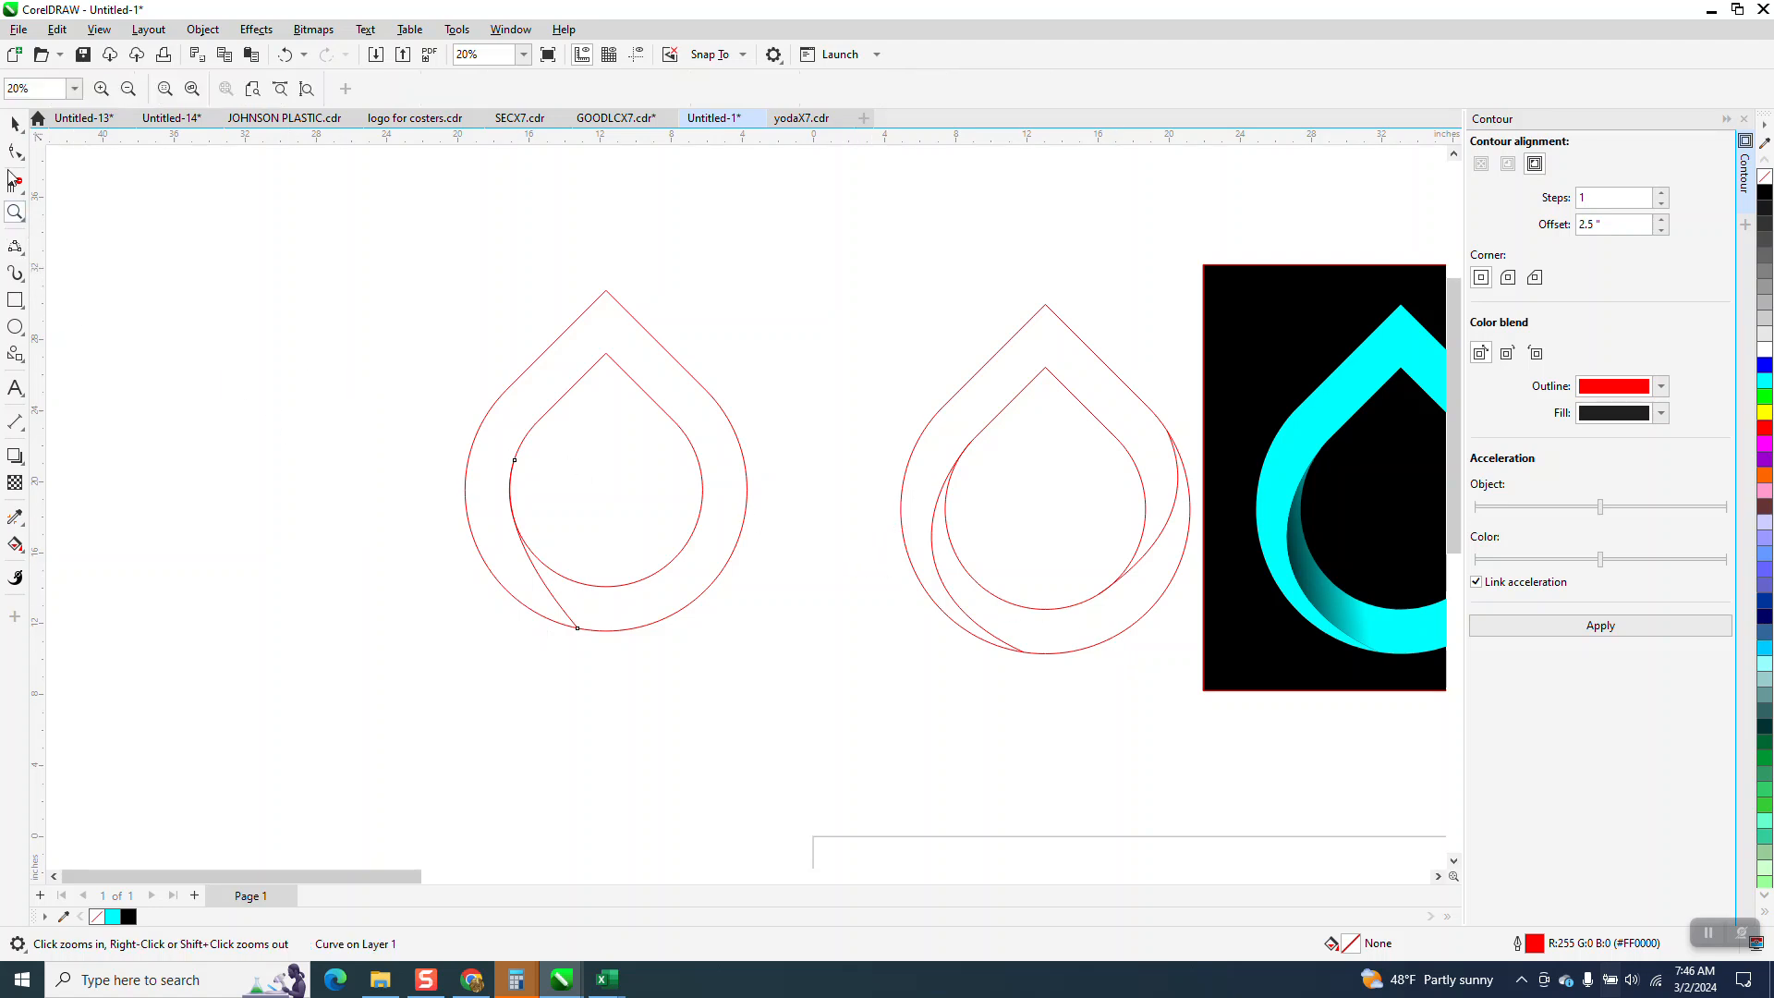
{"action": "left_click", "coordinate": [472, 582]}
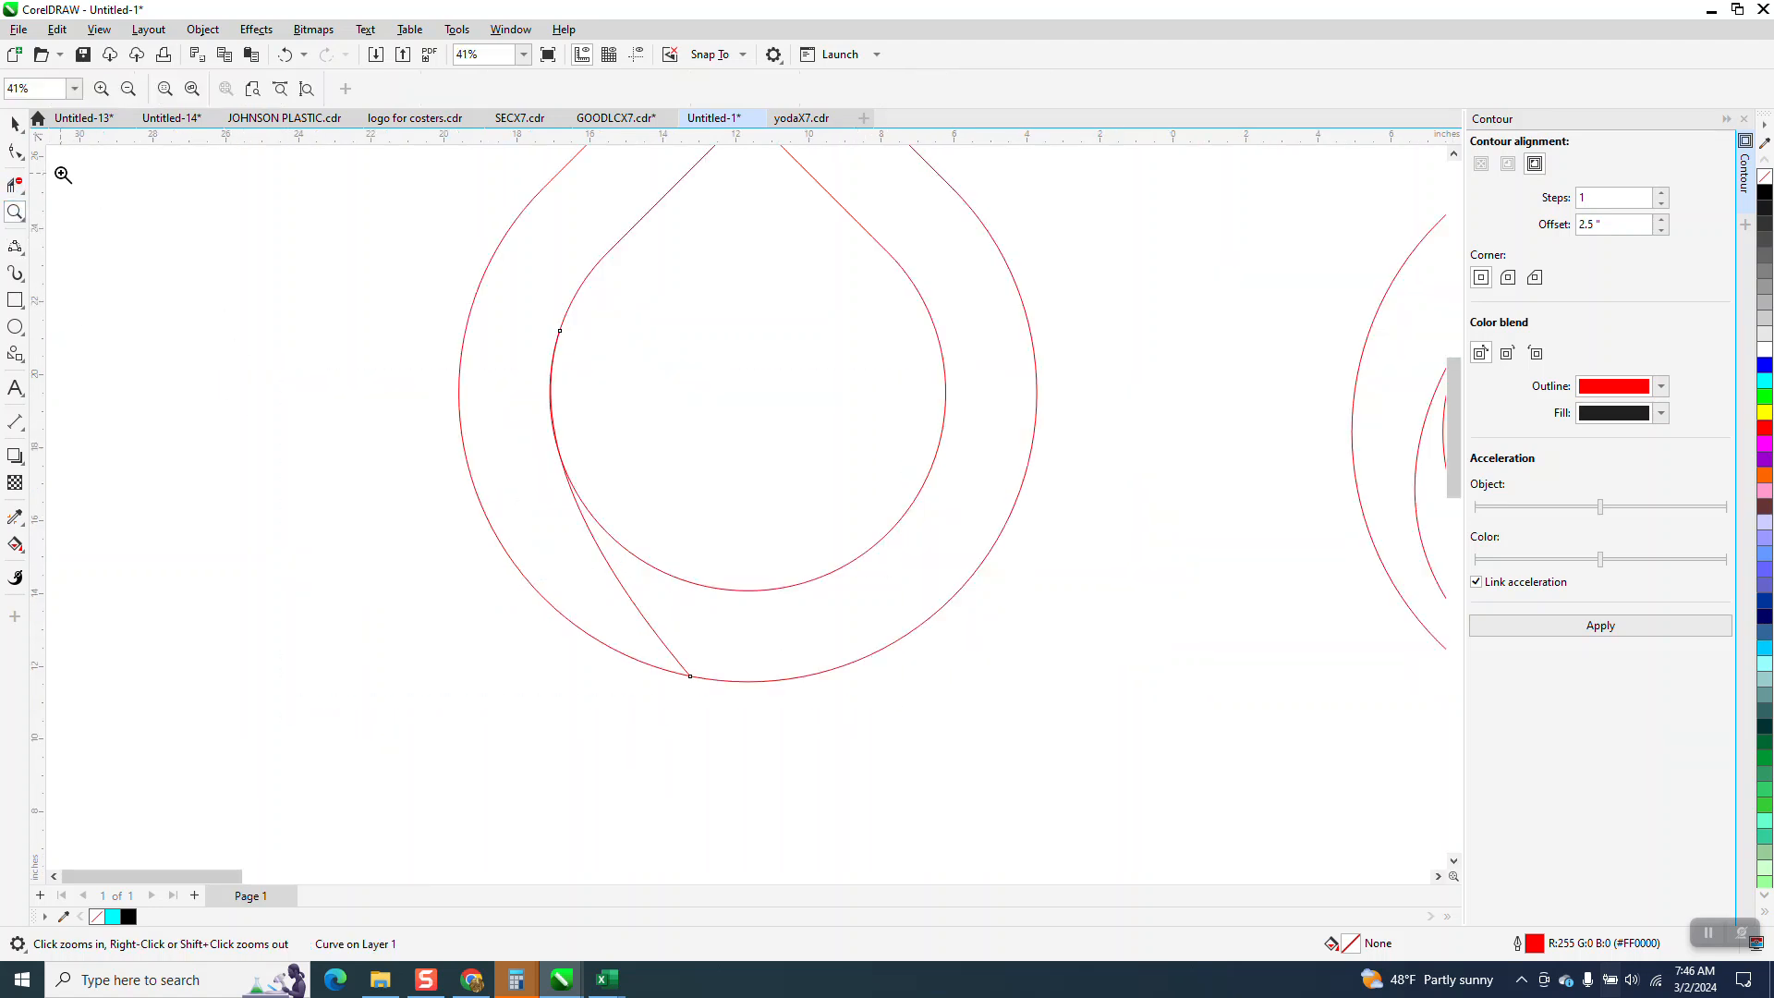
{"action": "left_click", "coordinate": [15, 151]}
{"action": "left_click", "coordinate": [555, 355]}
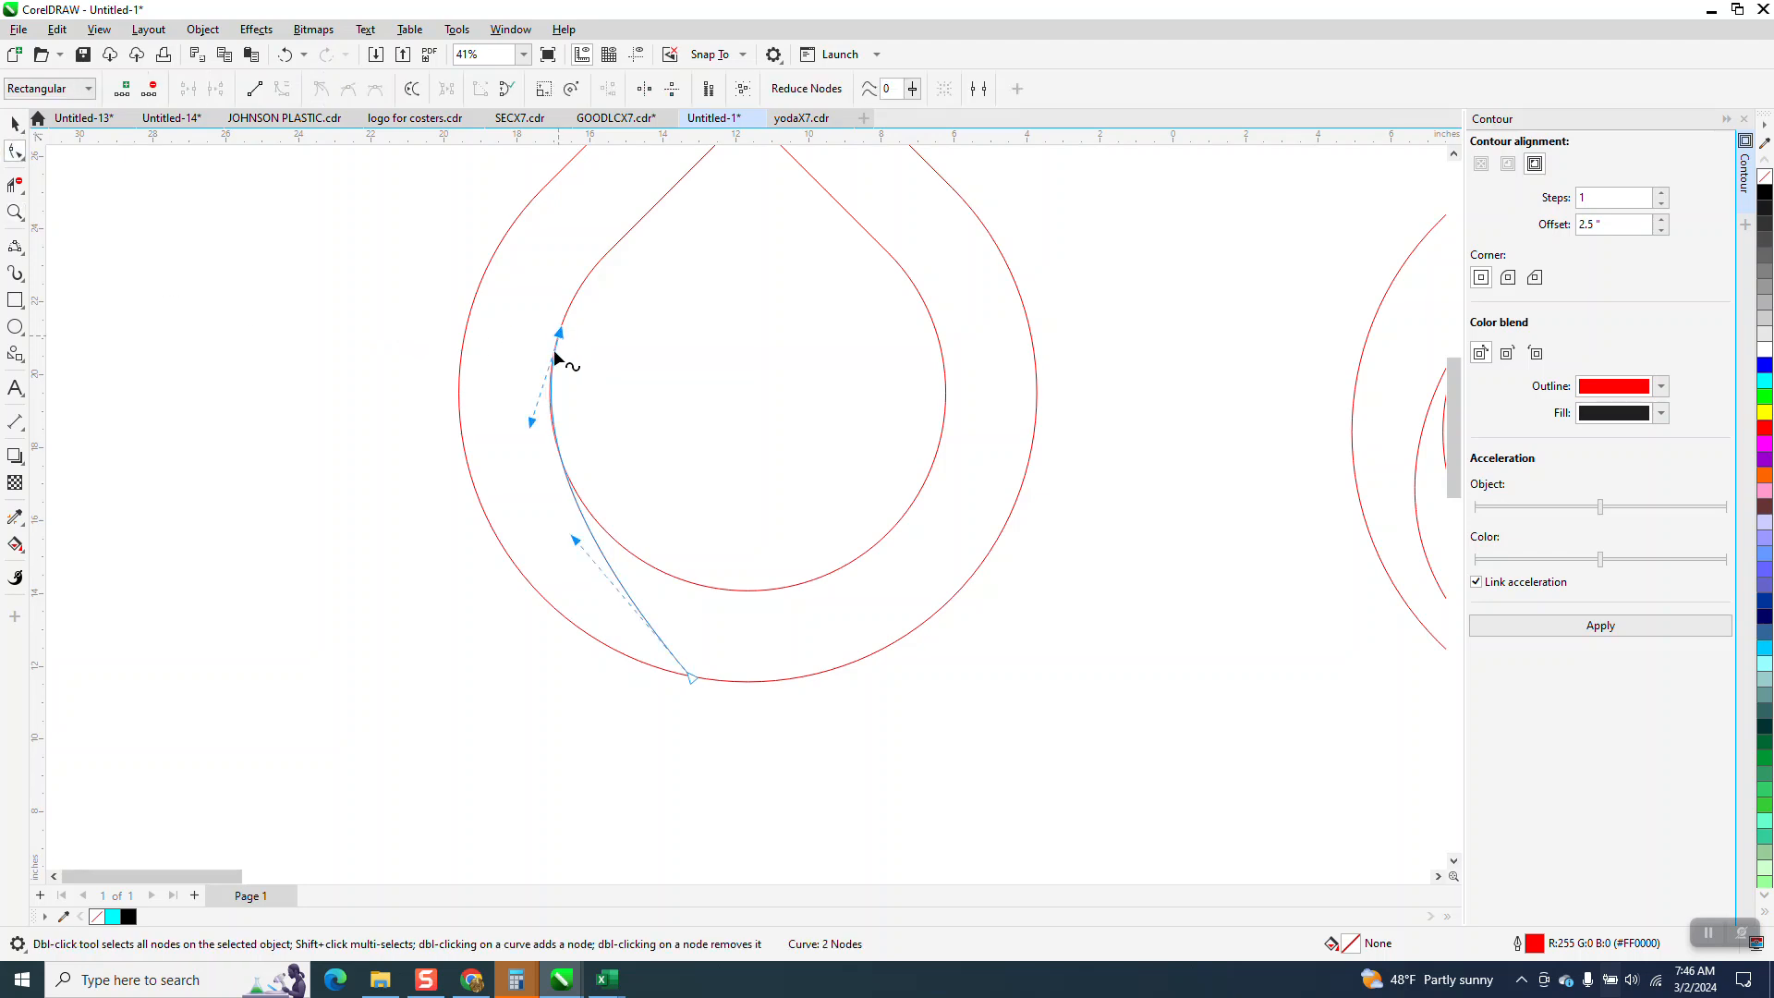
{"action": "left_click_drag", "start_coordinate": [574, 547], "coordinate": [494, 575]}
{"action": "scroll", "coordinate": [416, 552], "scroll_direction": "down", "scroll_amount": 1}
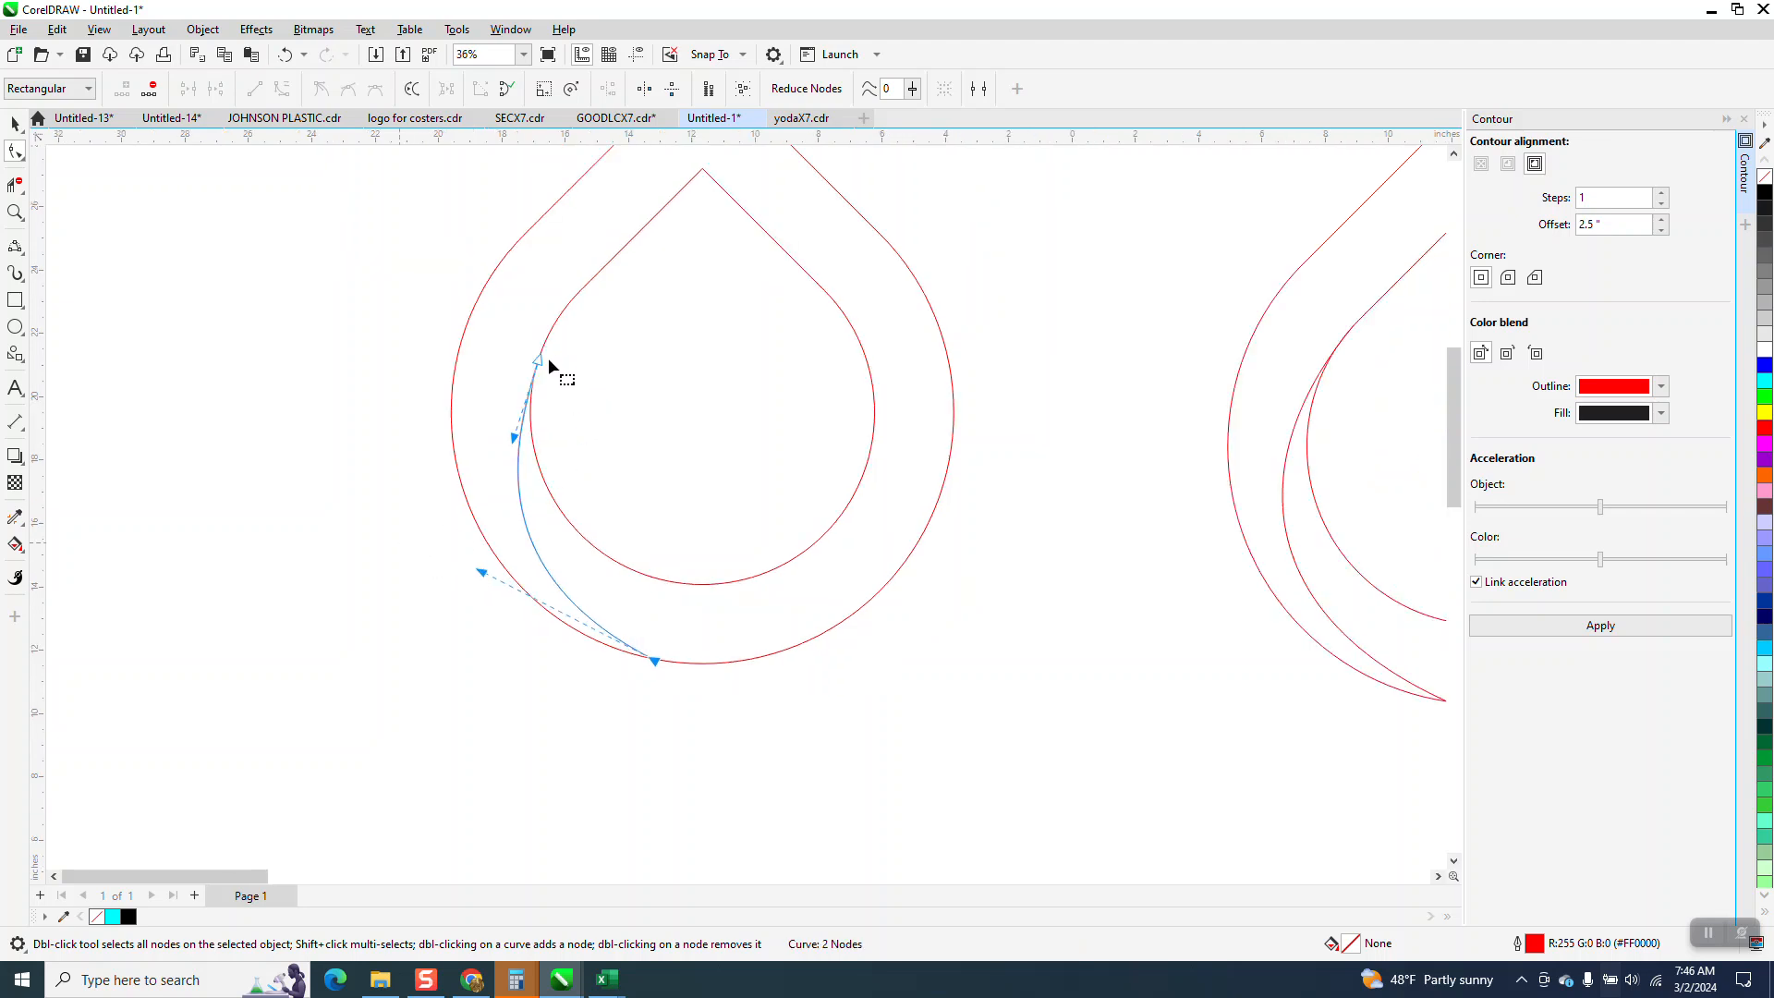
{"action": "left_click", "coordinate": [15, 213]}
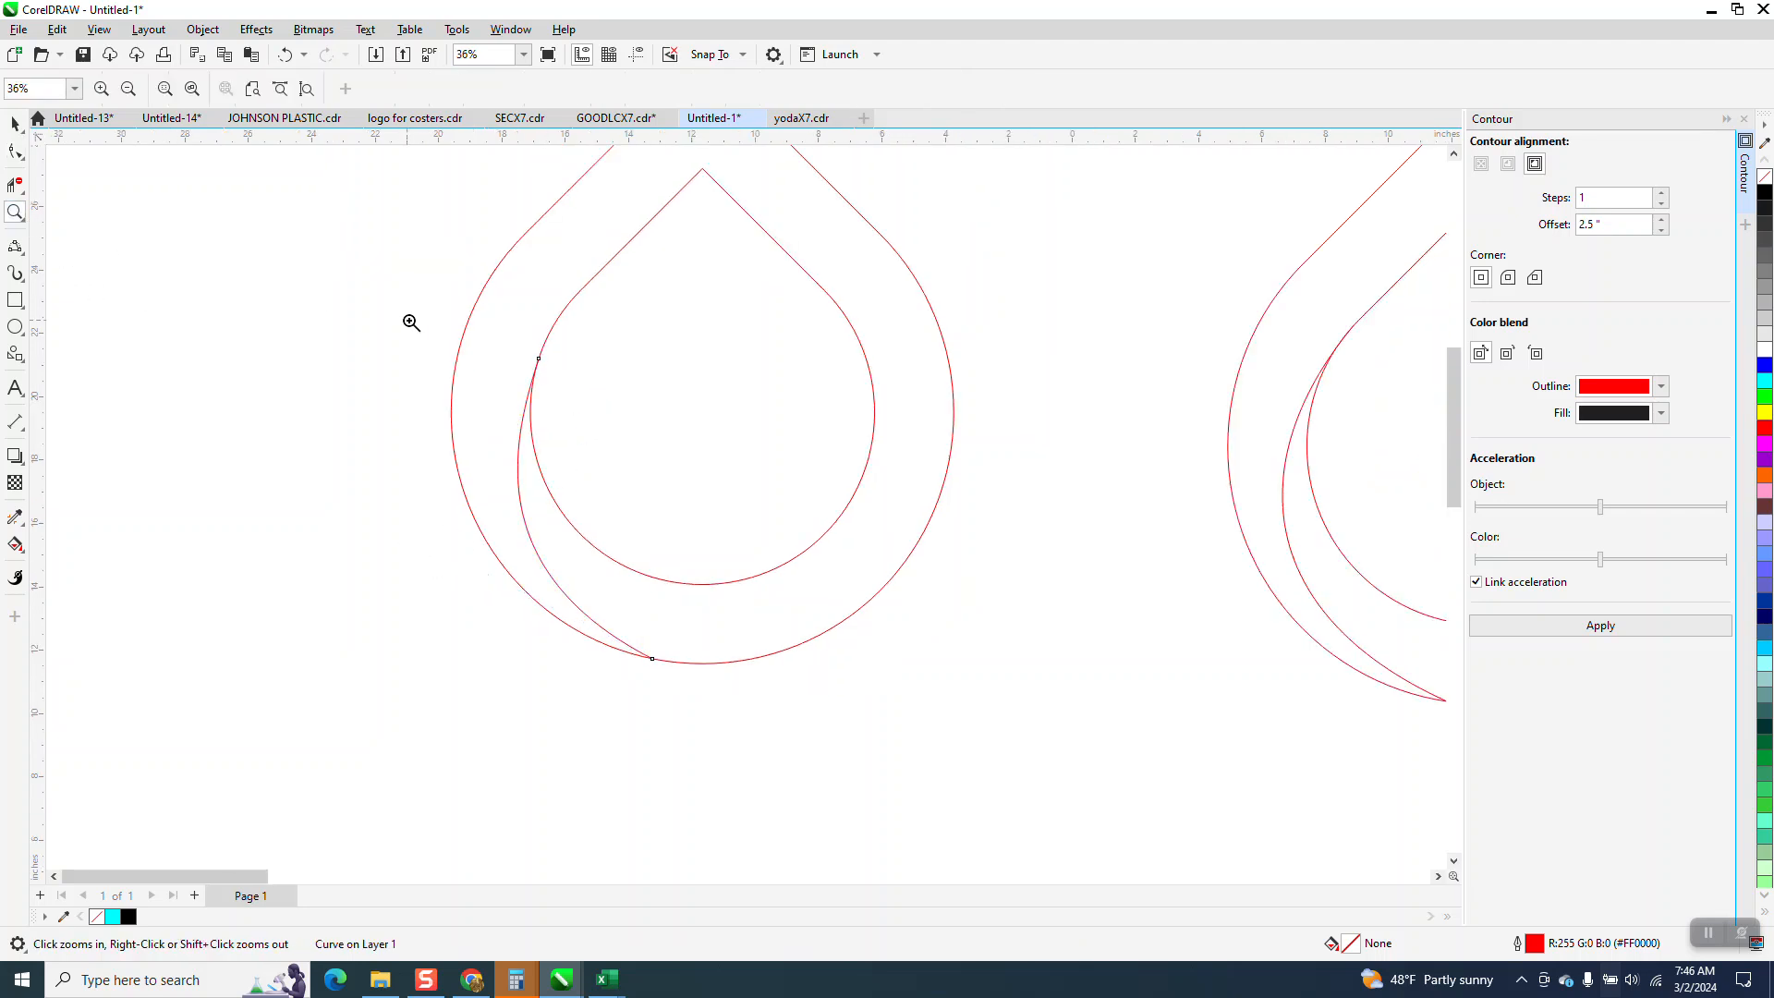
{"action": "left_click_drag", "start_coordinate": [592, 409], "coordinate": [594, 407]}
{"action": "scroll", "coordinate": [479, 385], "scroll_direction": "down", "scroll_amount": 3}
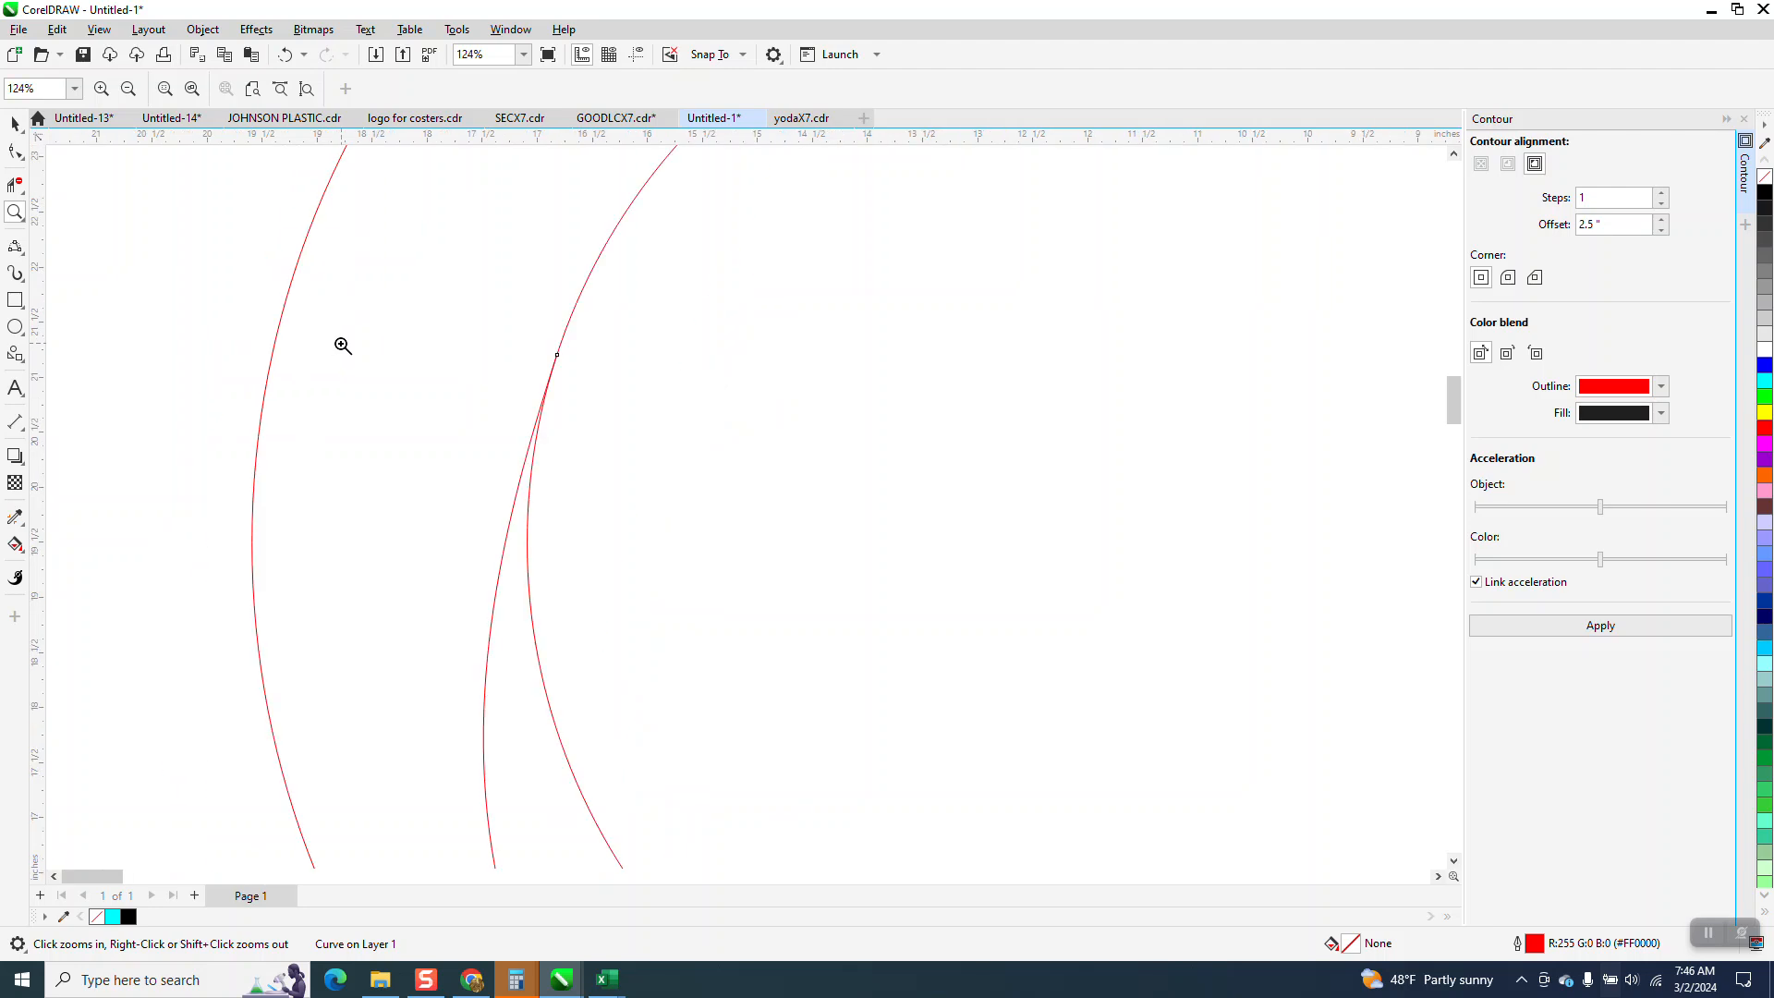
{"action": "scroll", "coordinate": [332, 348], "scroll_direction": "down", "scroll_amount": 3}
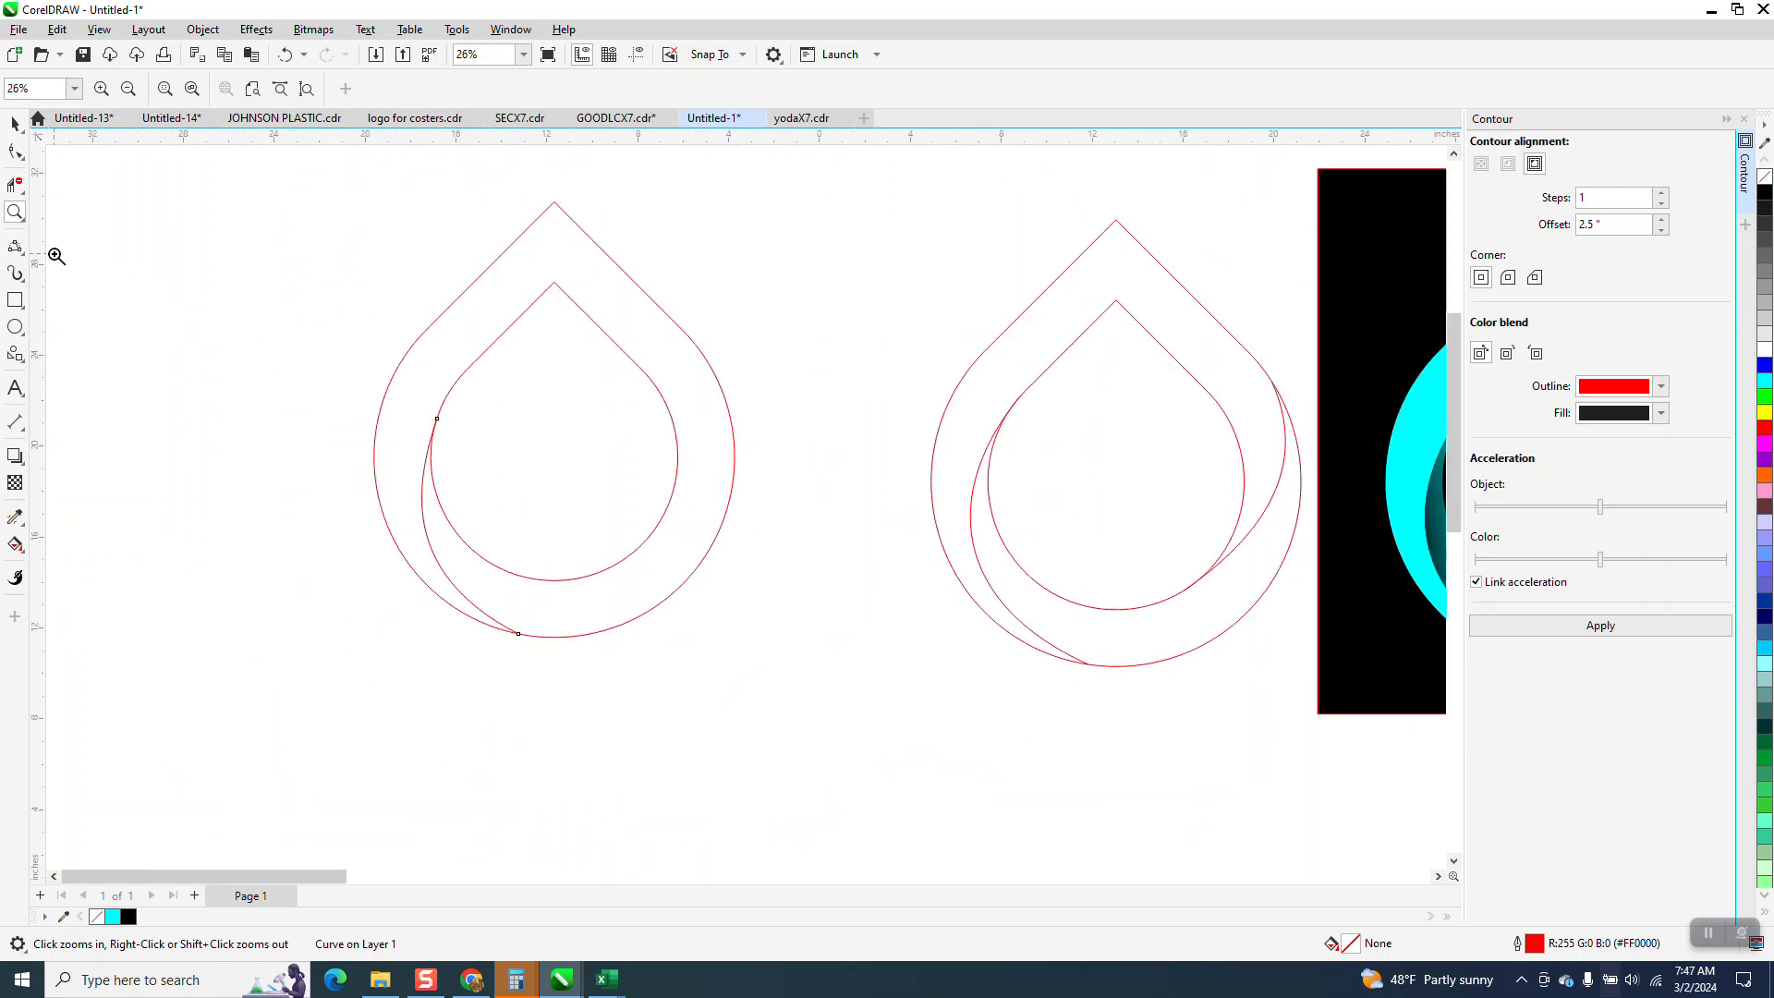
Draw a 3-point curve from the inner teardrop's lower-right edge to the outer teardrop's upper-right edge, about 3 by 7.8 inches.
{"action": "left_click", "coordinate": [25, 259]}
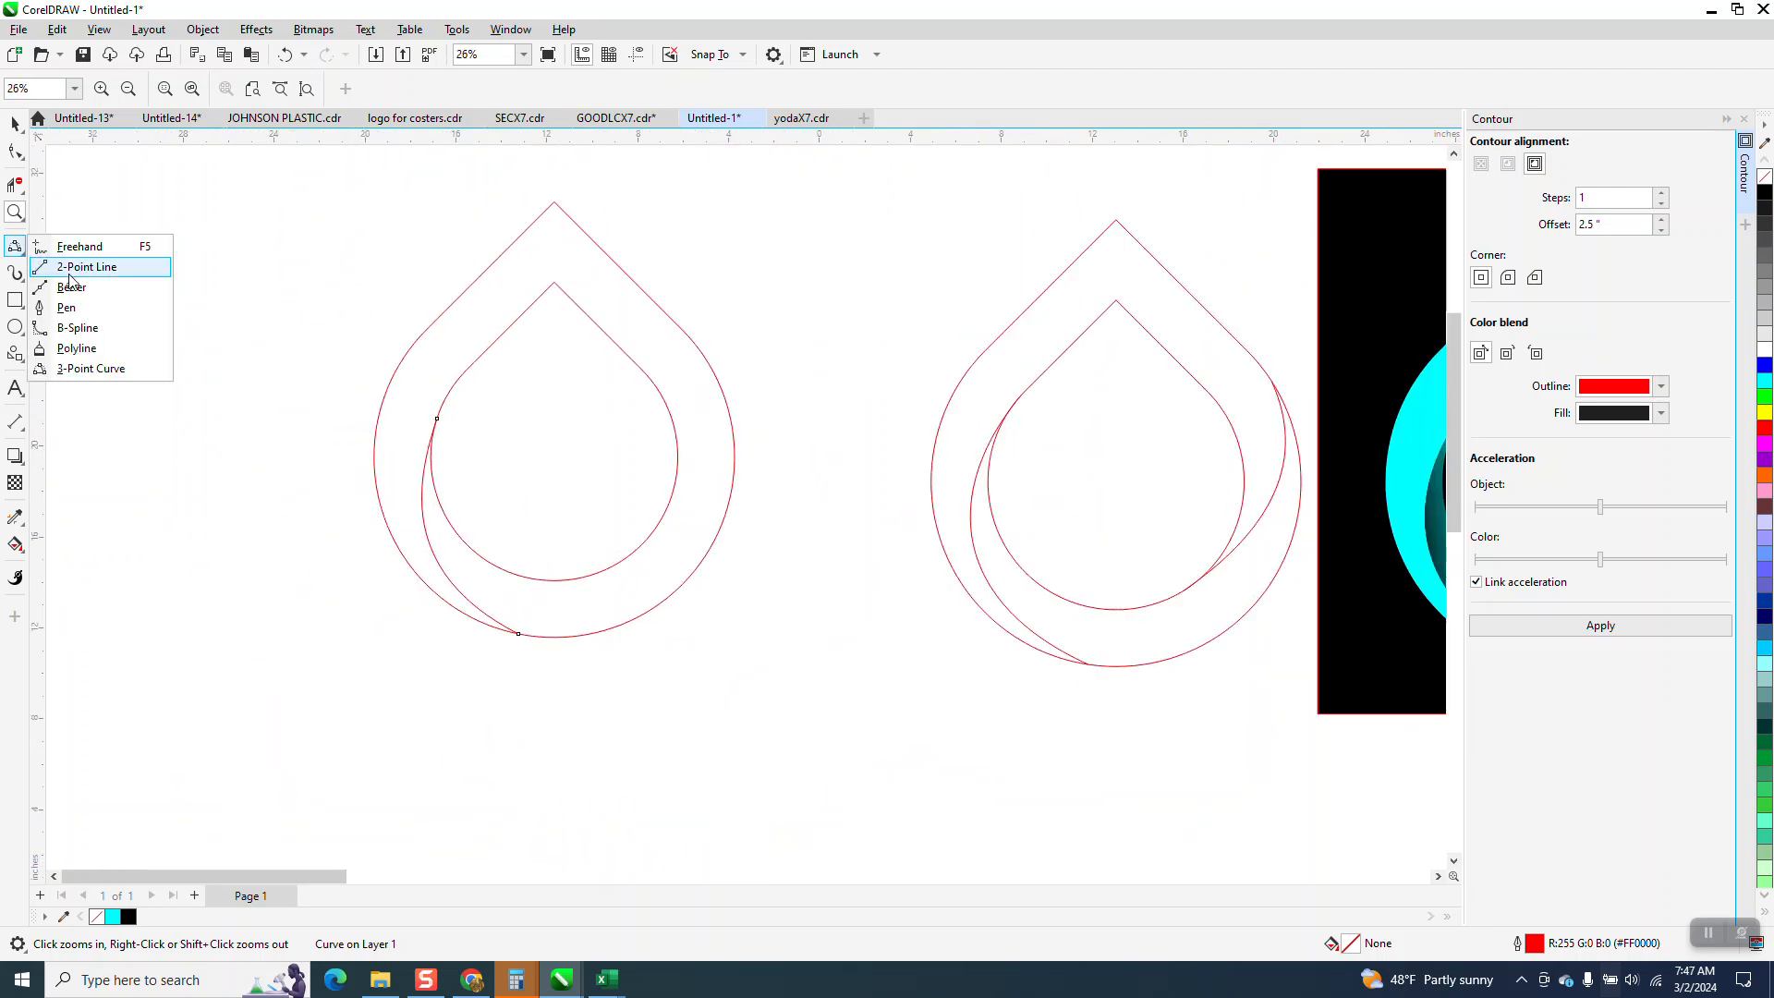
{"action": "left_click", "coordinate": [69, 369]}
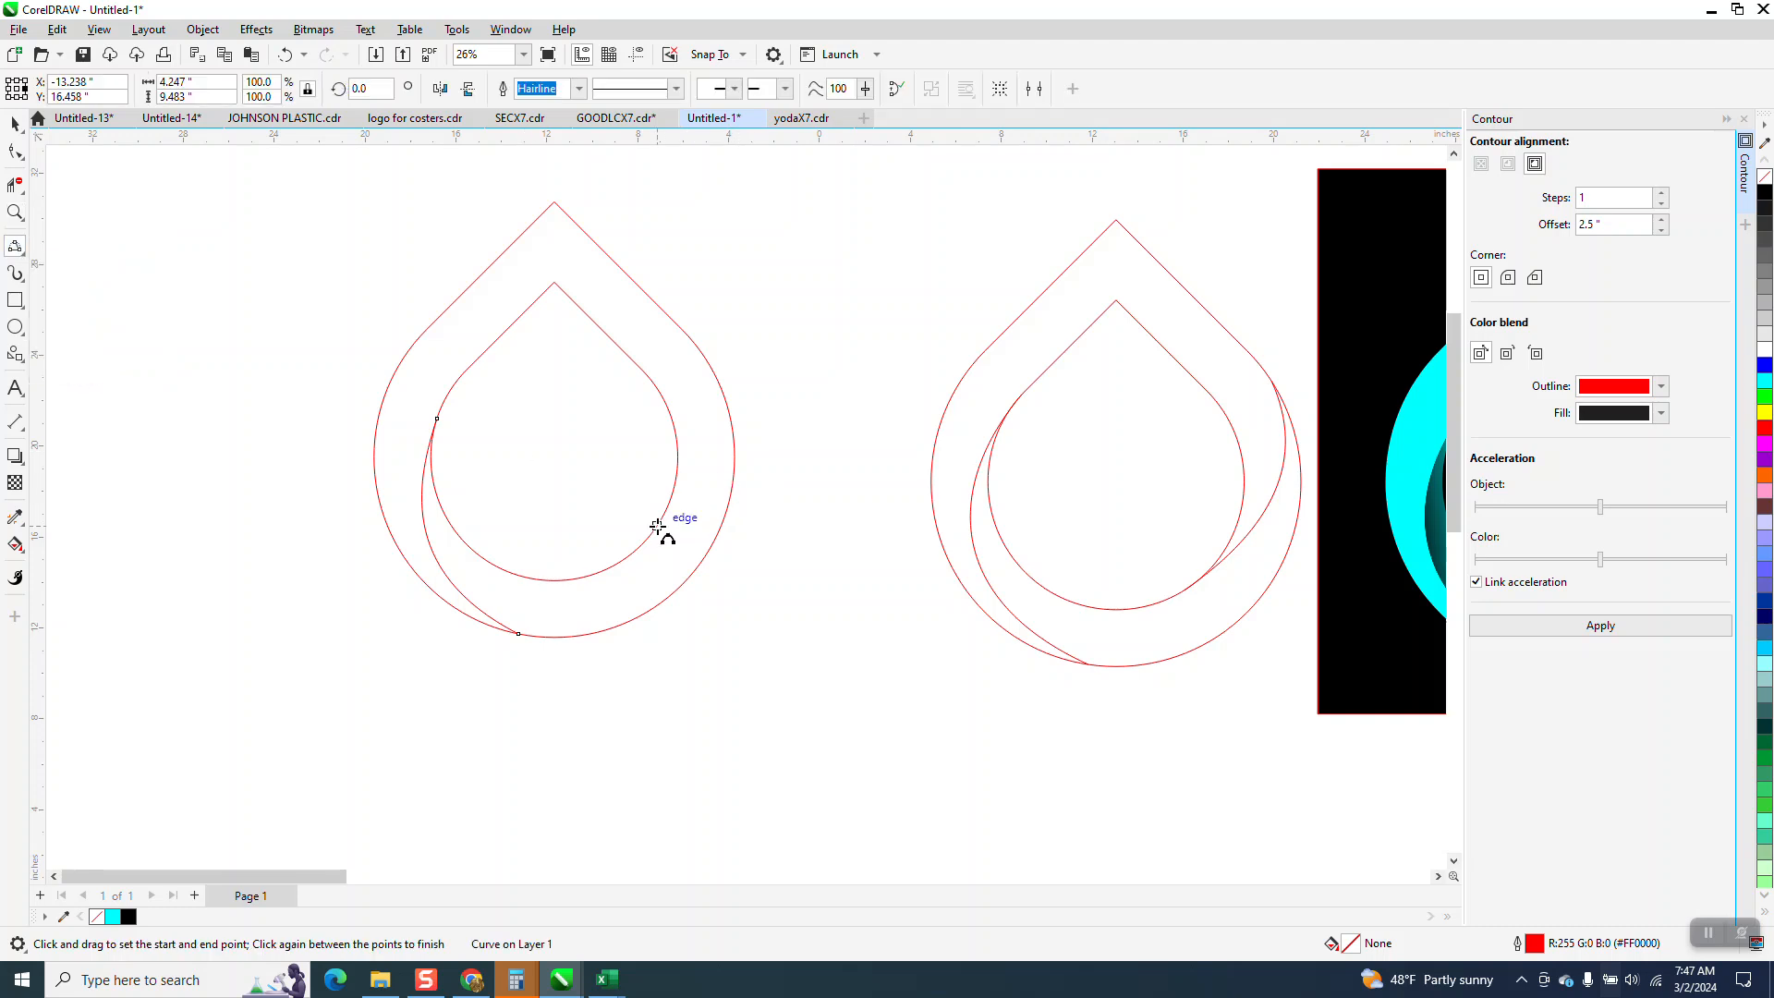
{"action": "left_click_drag", "start_coordinate": [632, 545], "coordinate": [716, 377]}
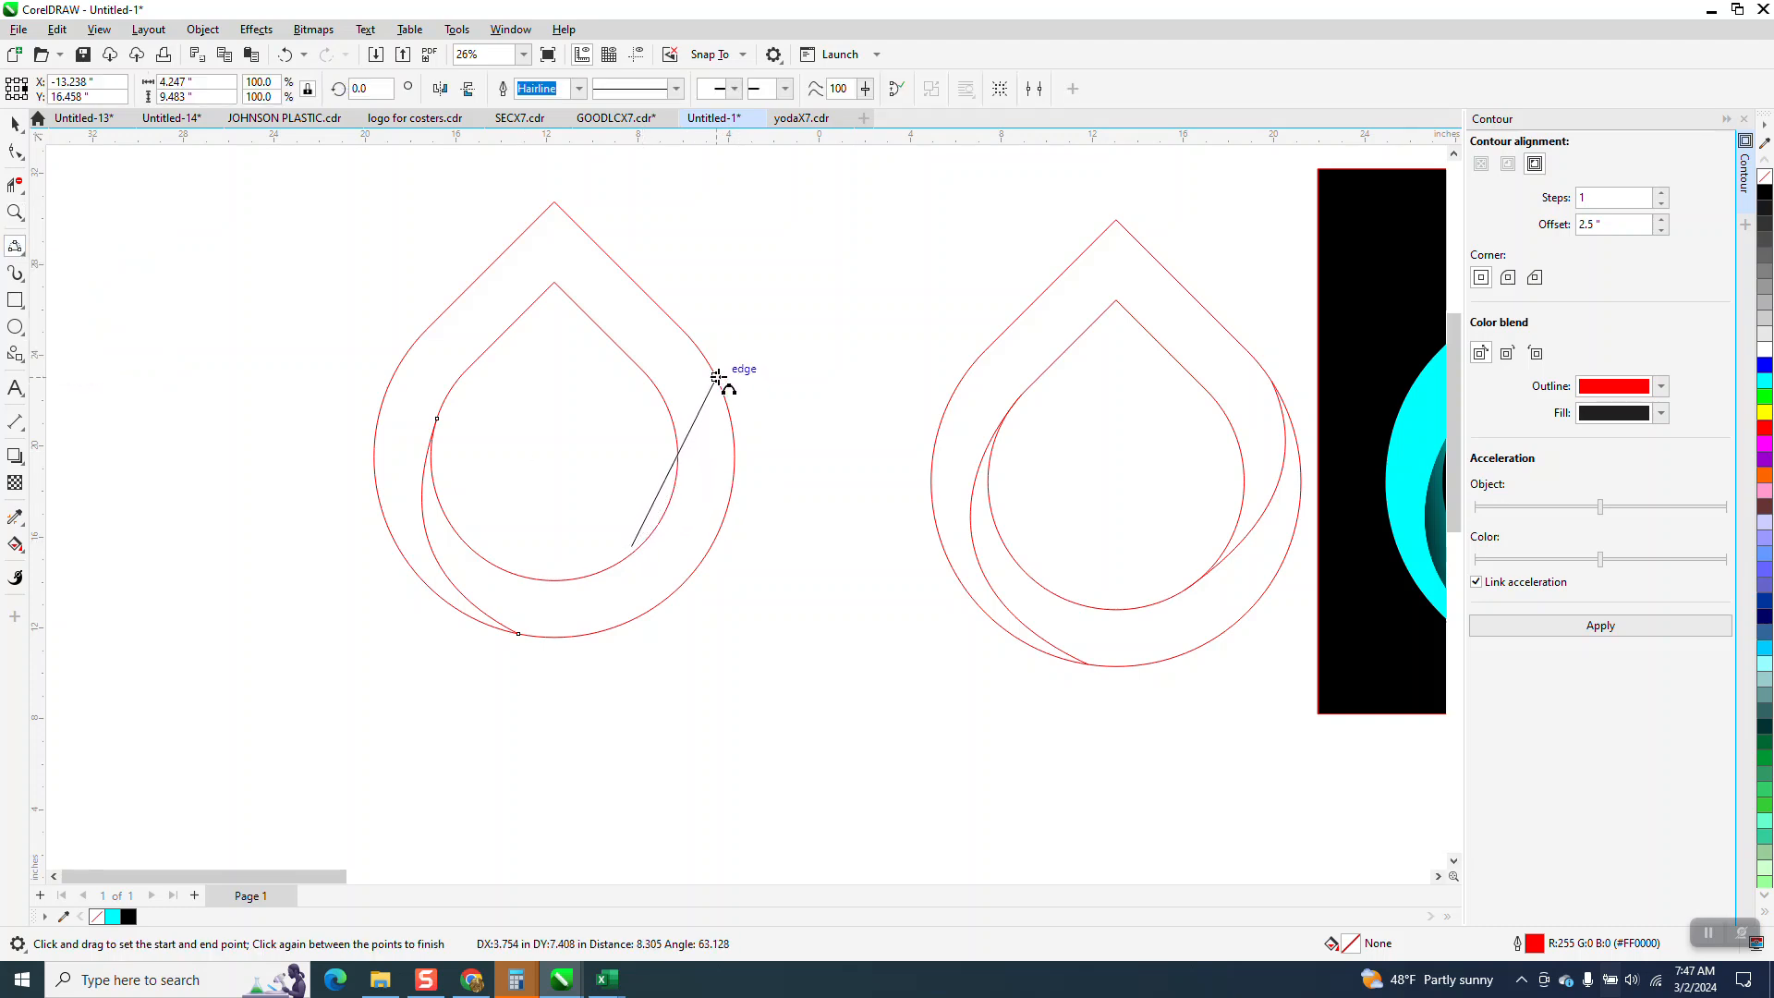
{"action": "key", "text": "Escape"}
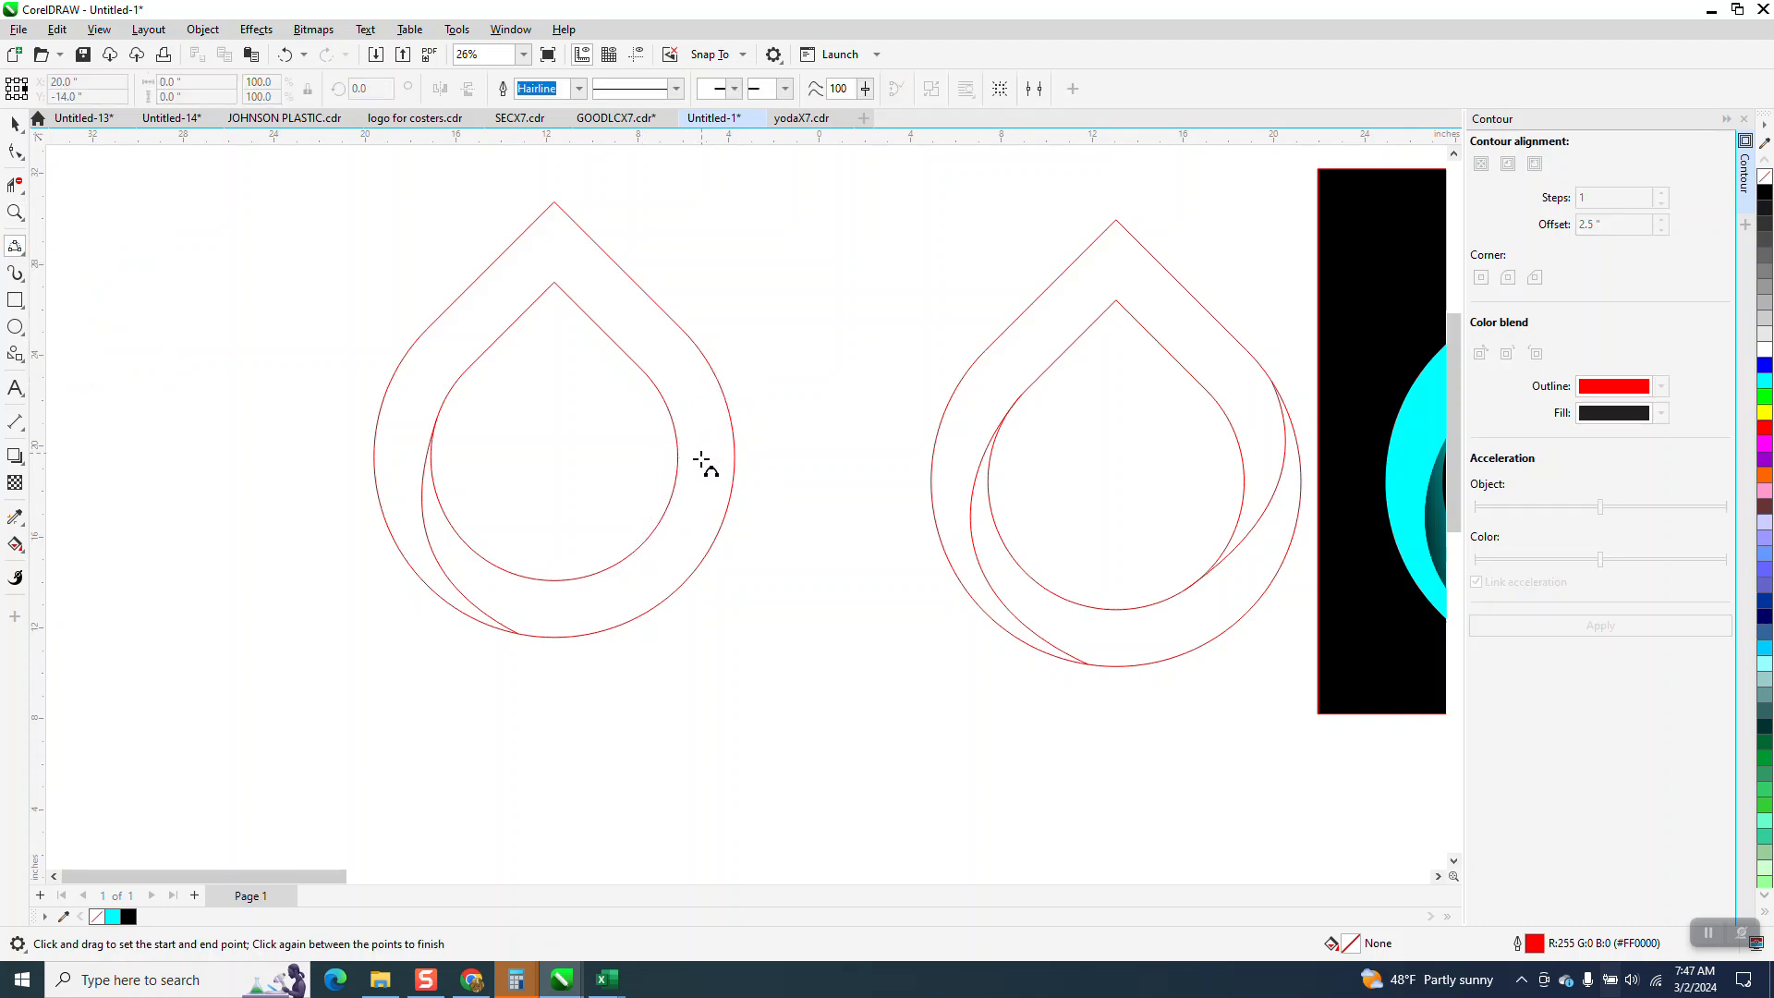
{"action": "left_click_drag", "start_coordinate": [645, 544], "coordinate": [713, 370]}
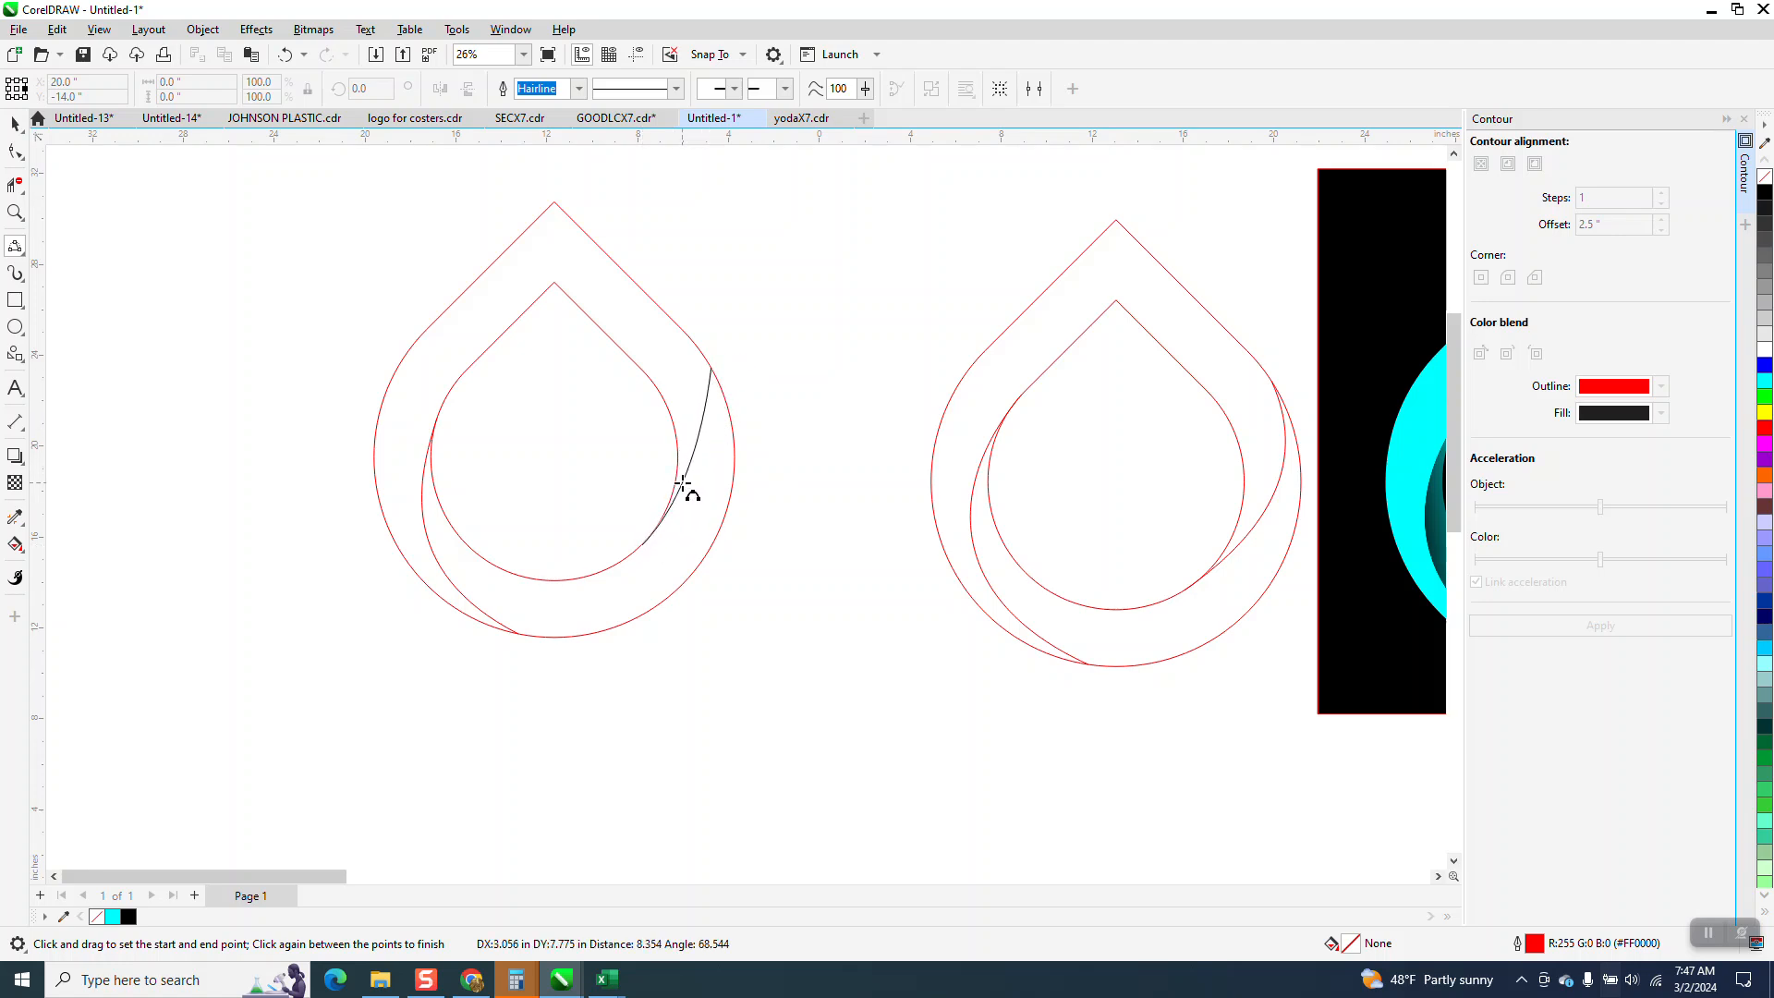
{"action": "left_click", "coordinate": [681, 483]}
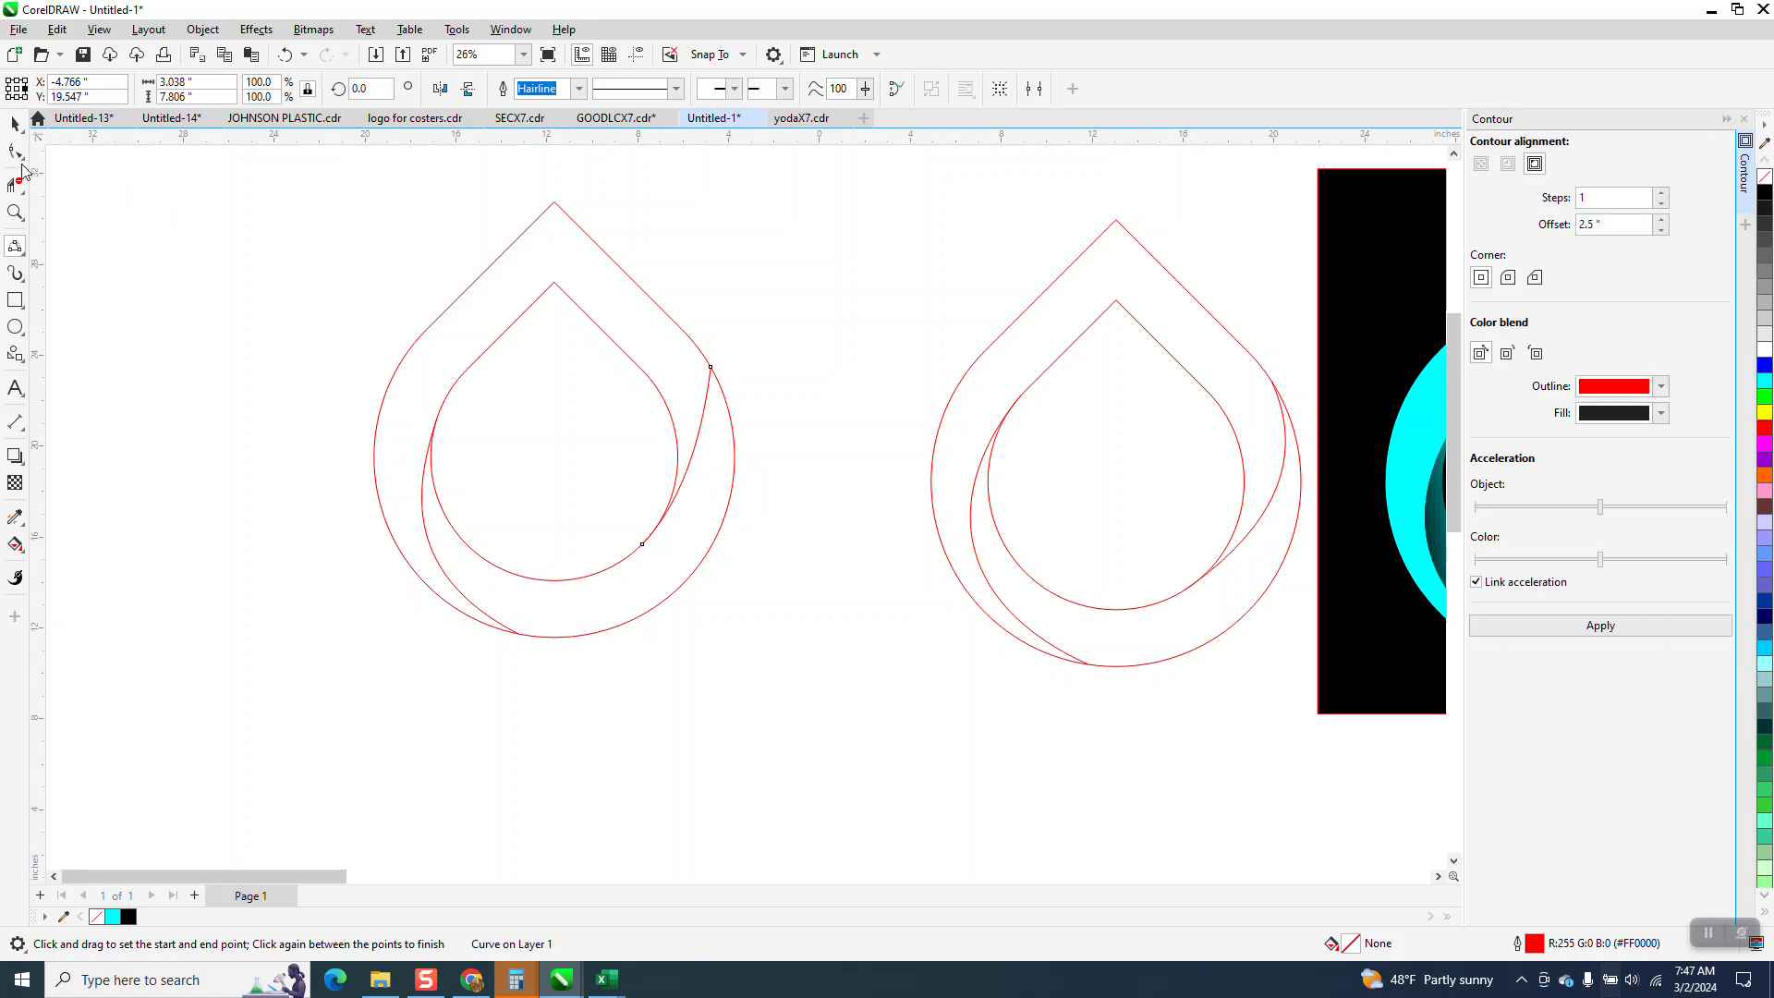
Move the right curve's upper end slightly higher along the outer outline and bend the curve outward between the two teardrops.
{"action": "left_click", "coordinate": [15, 152]}
{"action": "left_click", "coordinate": [712, 370]}
{"action": "left_click_drag", "start_coordinate": [712, 369], "coordinate": [694, 344]}
{"action": "left_click_drag", "start_coordinate": [687, 427], "coordinate": [689, 519]}
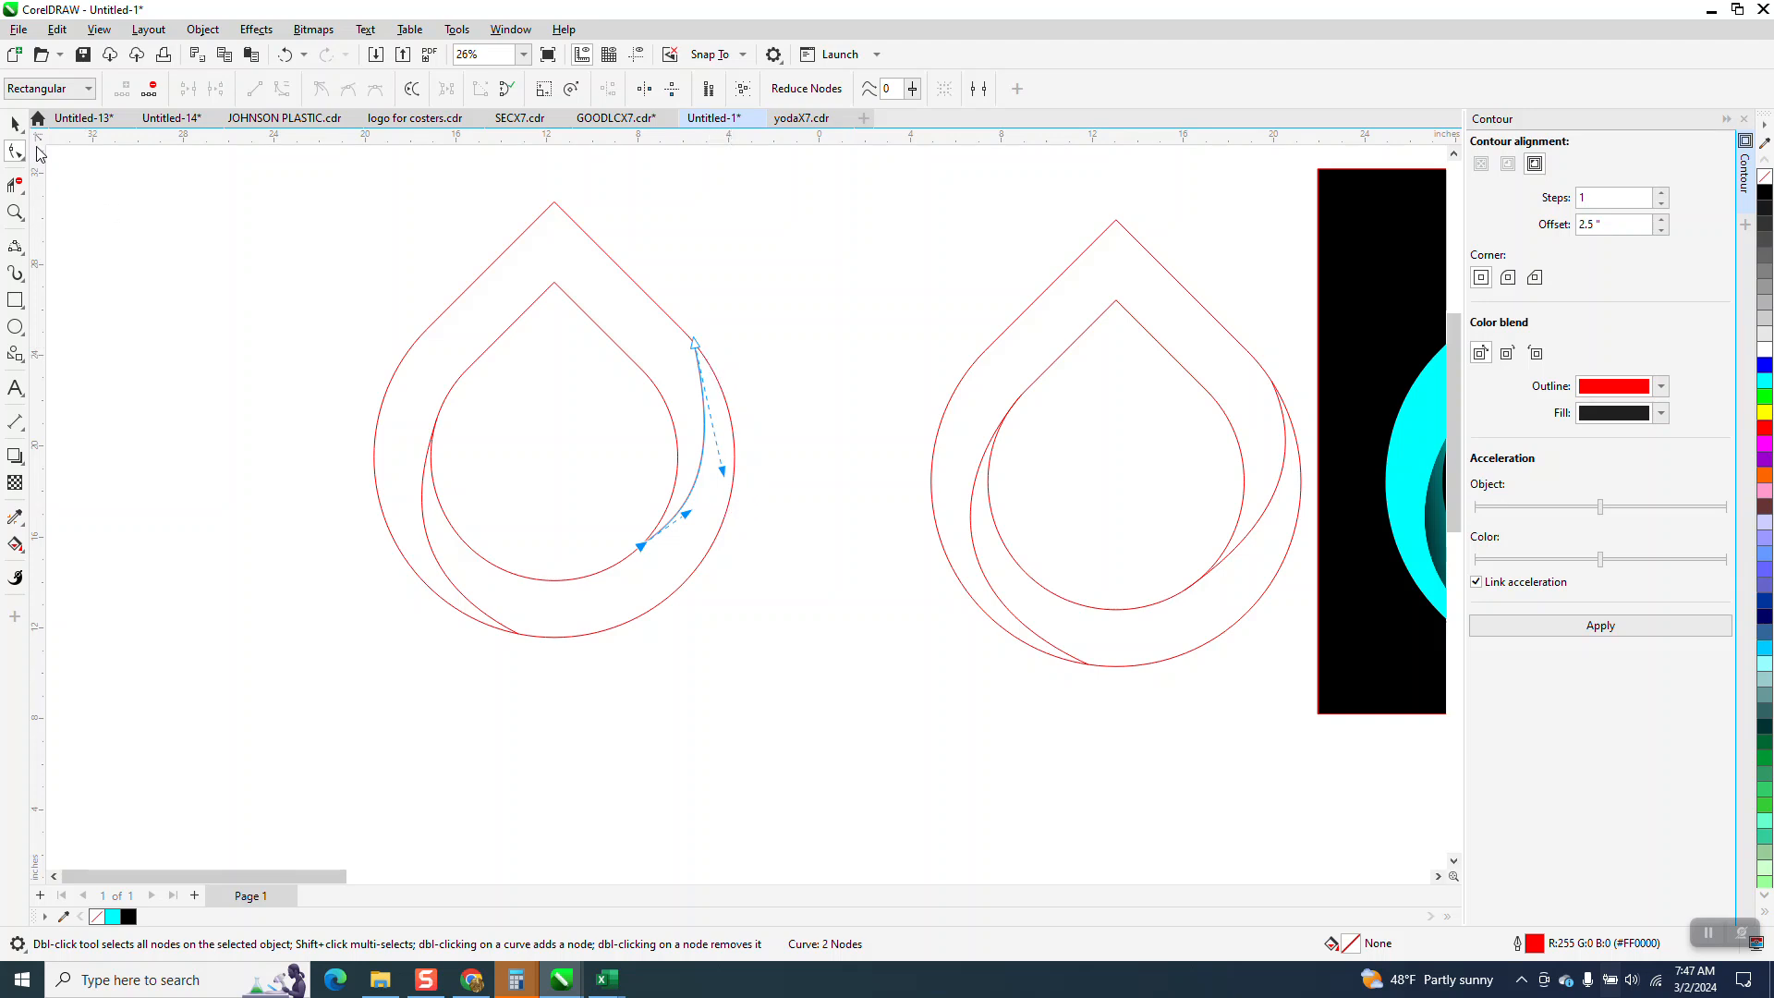
{"action": "left_click", "coordinate": [15, 123]}
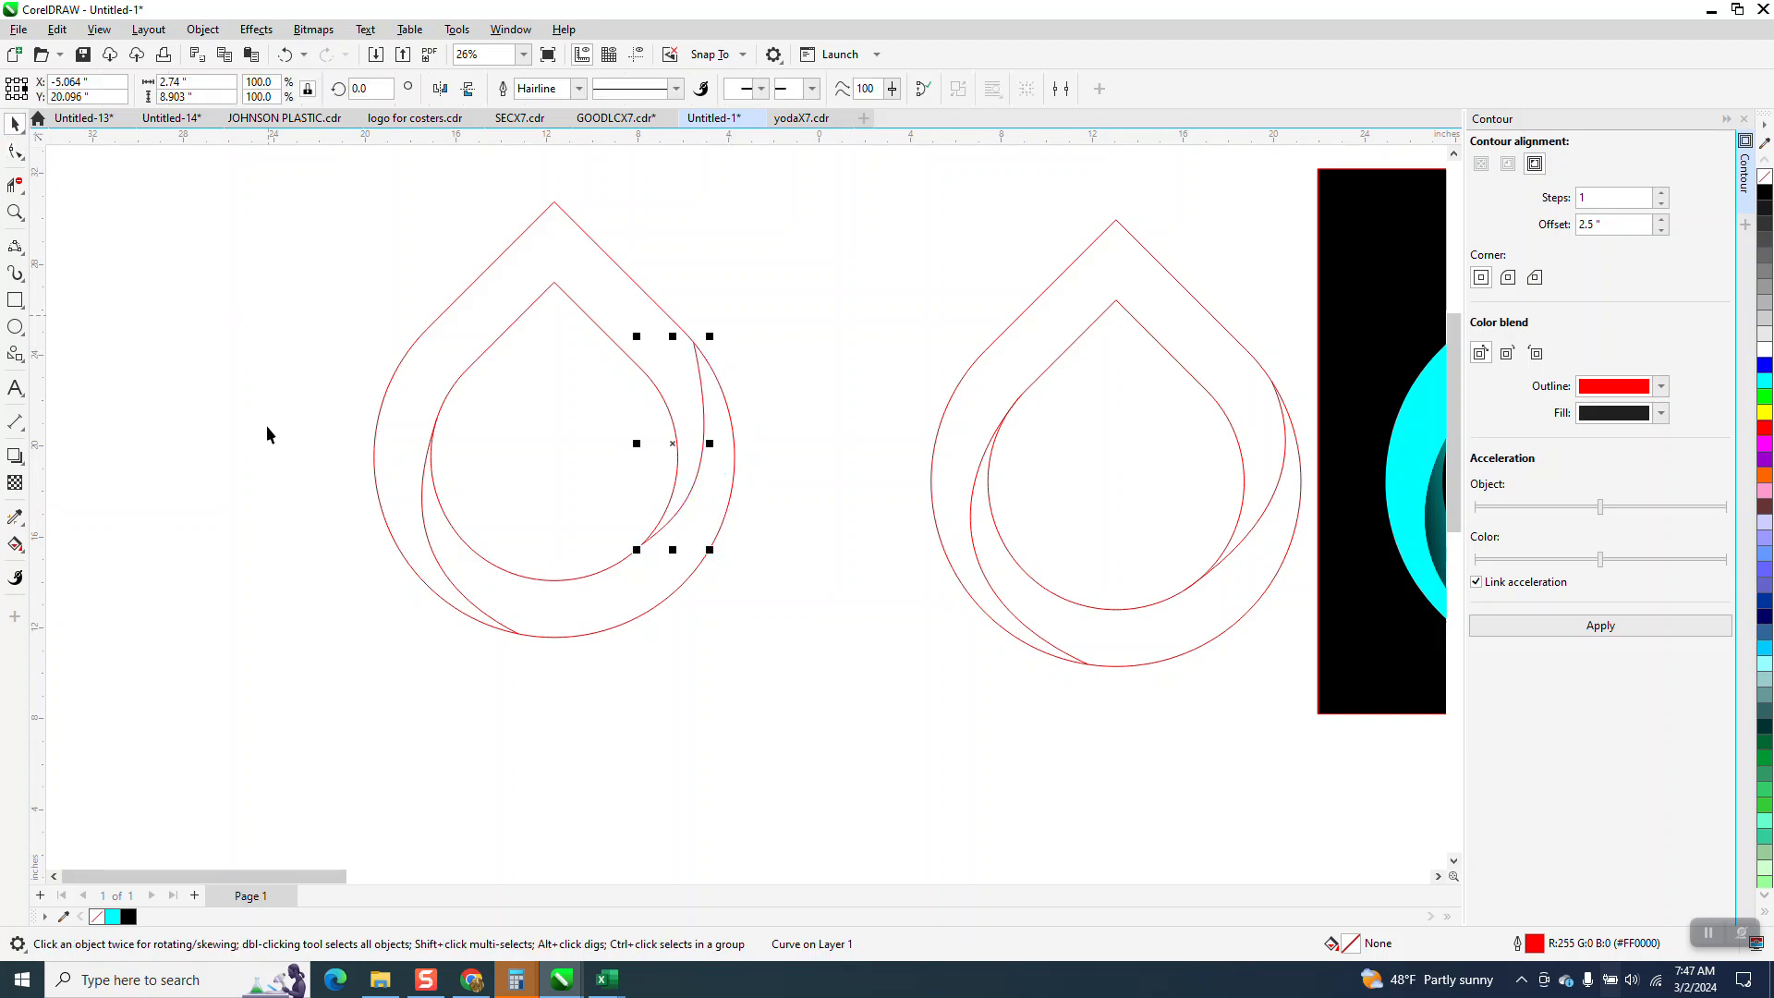
Smart Fill the upper band between the two teardrops and the side curves with cyan and no outline.
{"action": "left_click", "coordinate": [15, 545]}
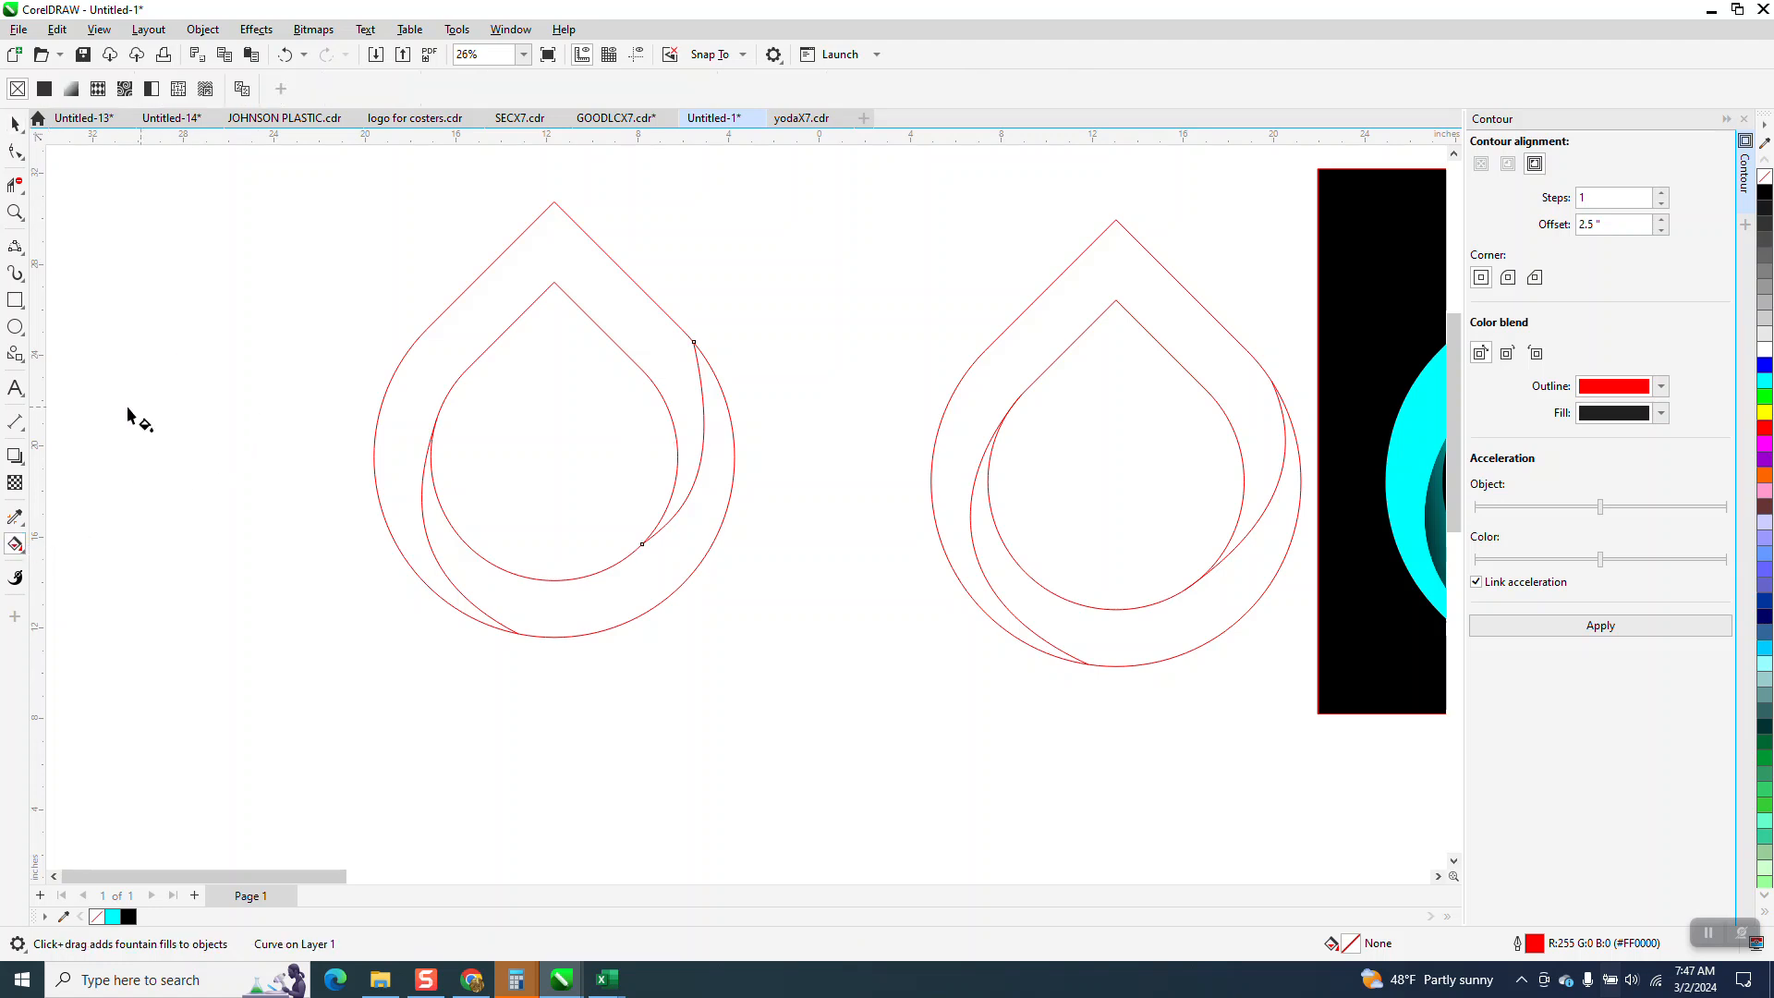
{"action": "left_click", "coordinate": [23, 552]}
{"action": "left_click", "coordinate": [41, 567]}
{"action": "left_click", "coordinate": [419, 385]}
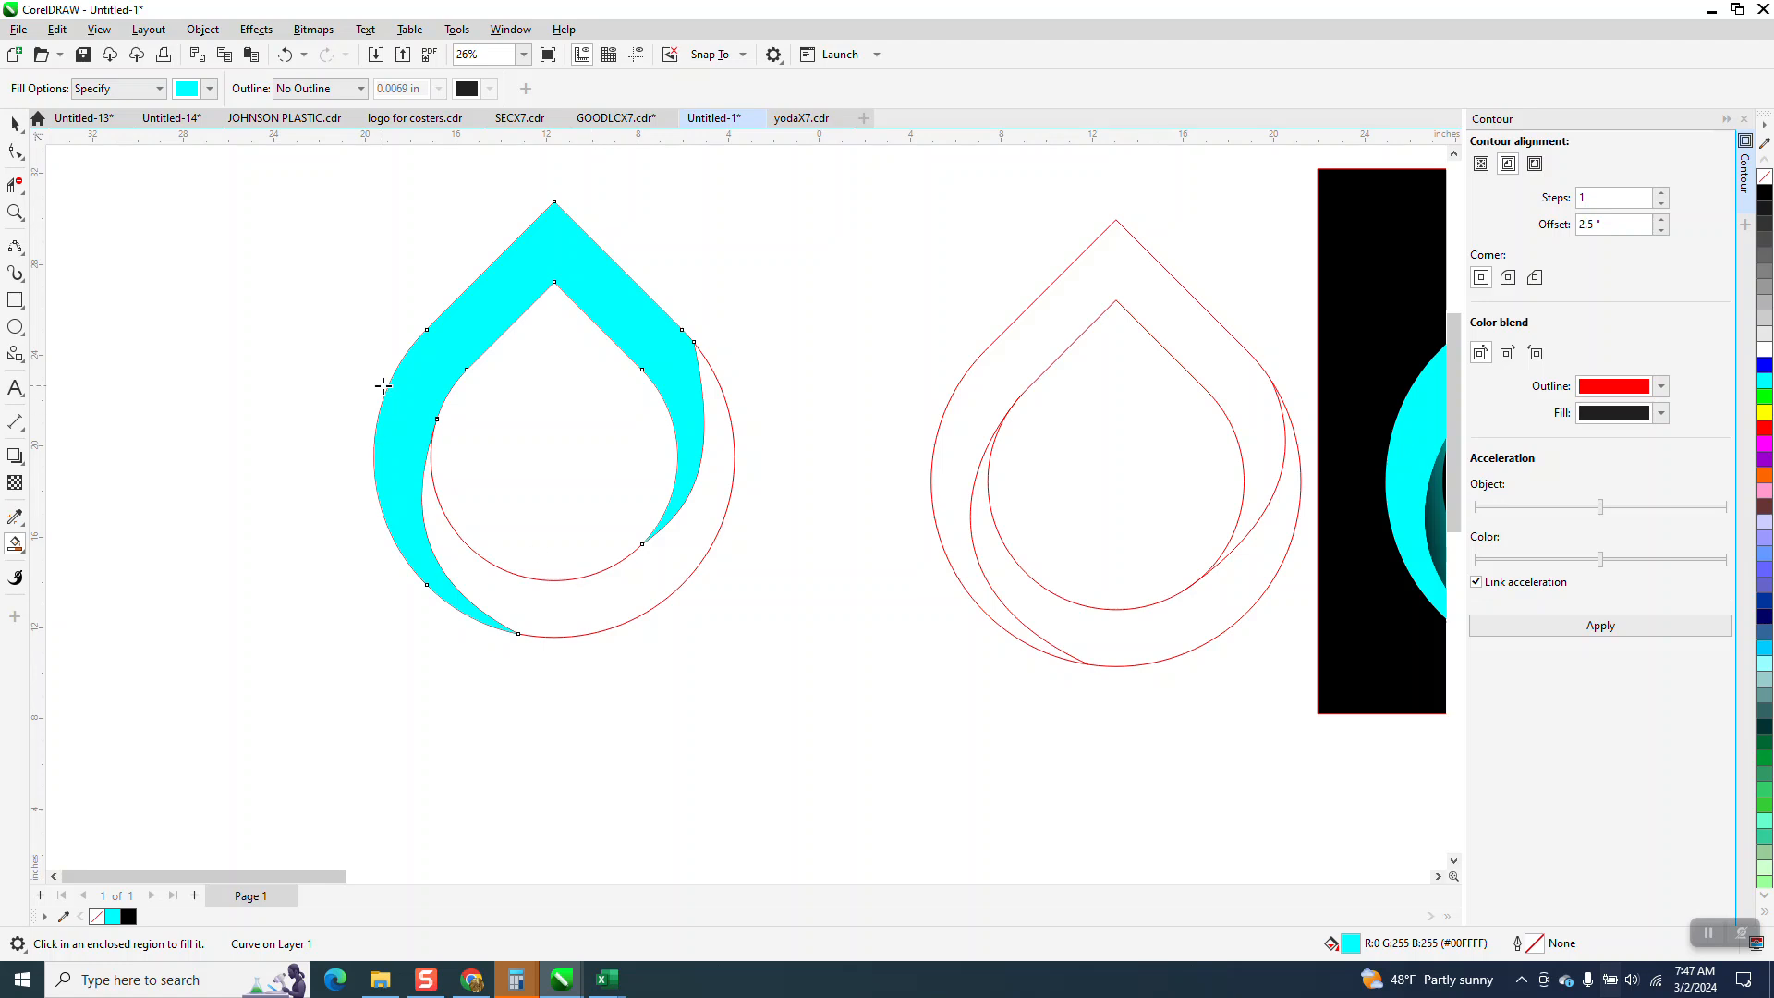
Apply a cyan-to-black fountain fill down the upper band's right side and turn the gradient so the black shades the tapering end.
{"action": "scroll", "coordinate": [253, 317], "scroll_direction": "down", "scroll_amount": 2}
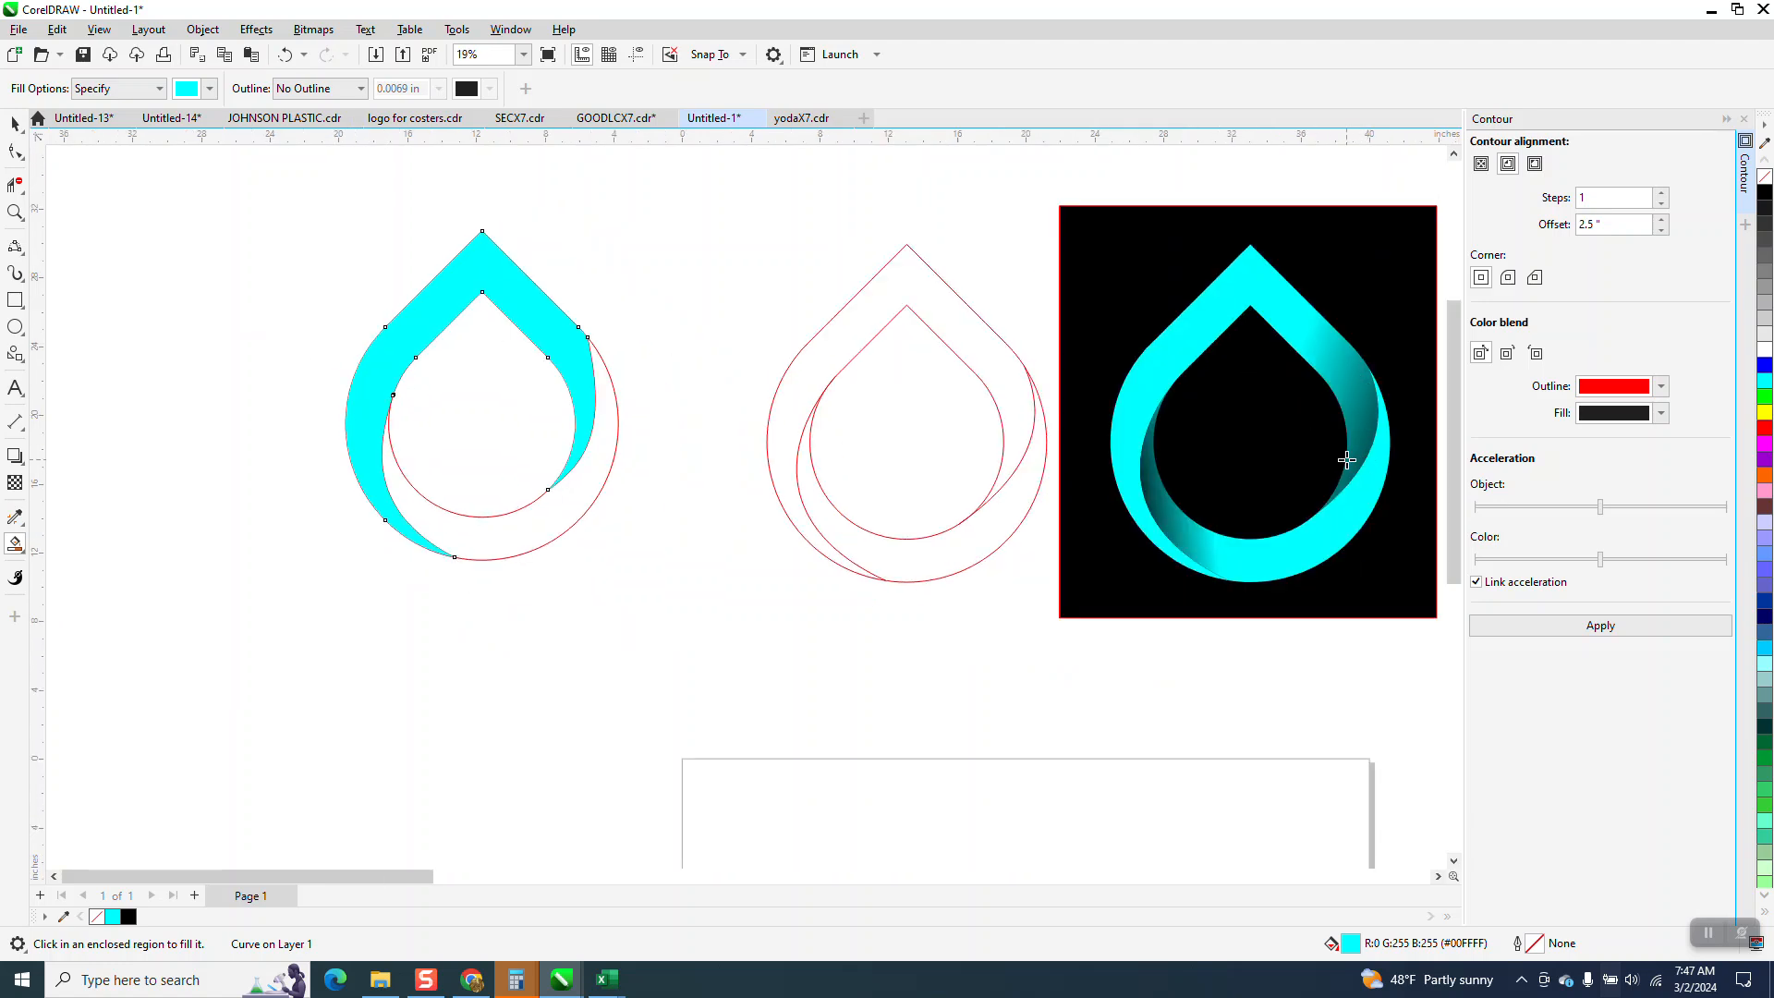
{"action": "left_click", "coordinate": [15, 123]}
{"action": "left_click", "coordinate": [20, 550]}
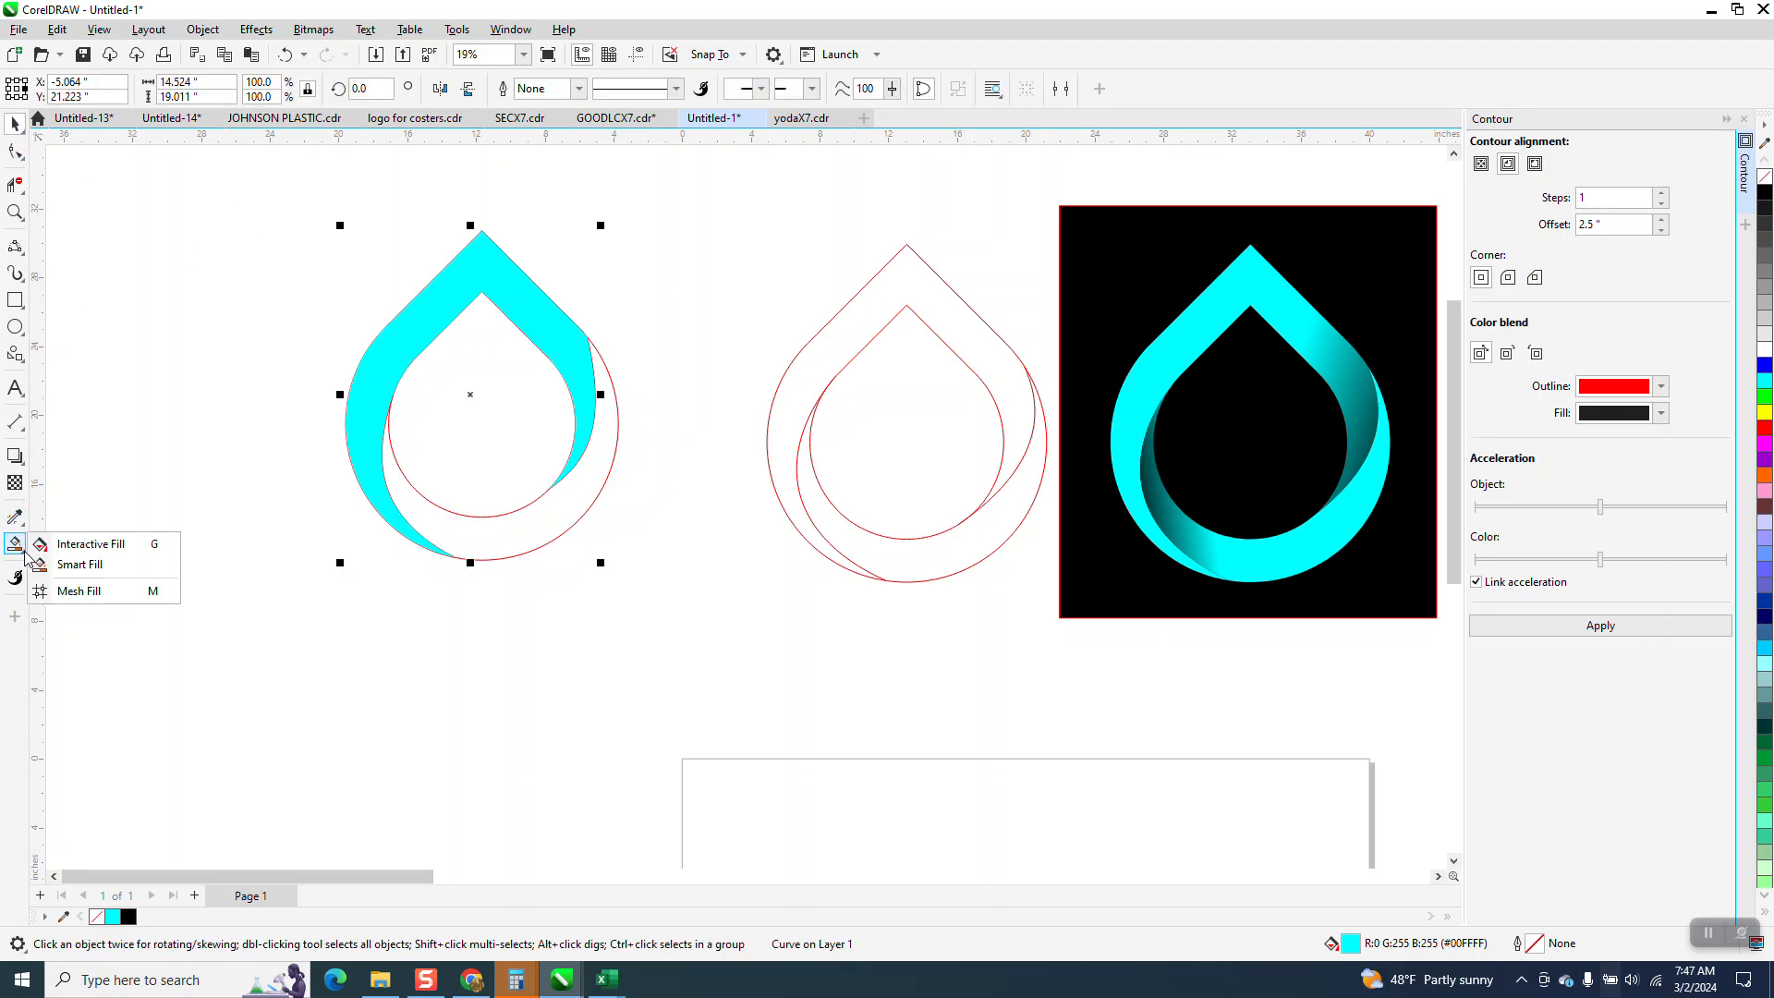
{"action": "left_click", "coordinate": [111, 542]}
{"action": "left_click_drag", "start_coordinate": [515, 290], "coordinate": [602, 473]}
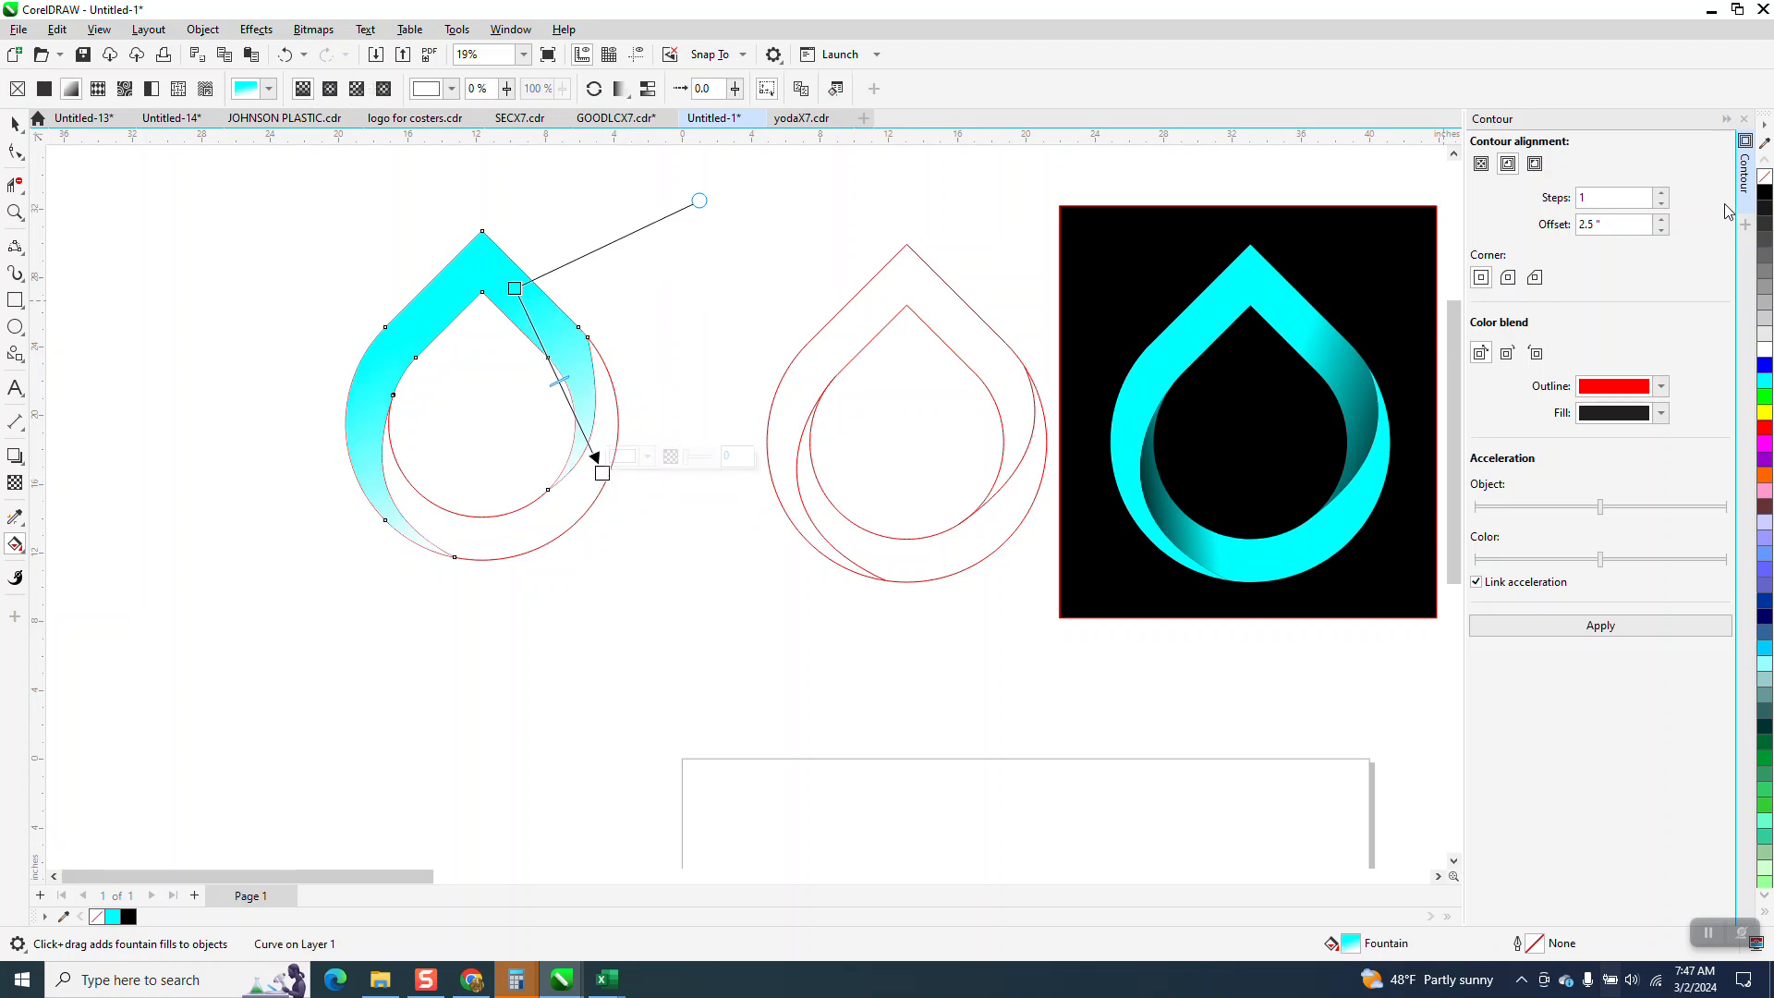
{"action": "left_click_drag", "start_coordinate": [1469, 287], "coordinate": [603, 473]}
{"action": "left_click_drag", "start_coordinate": [700, 200], "coordinate": [523, 164]}
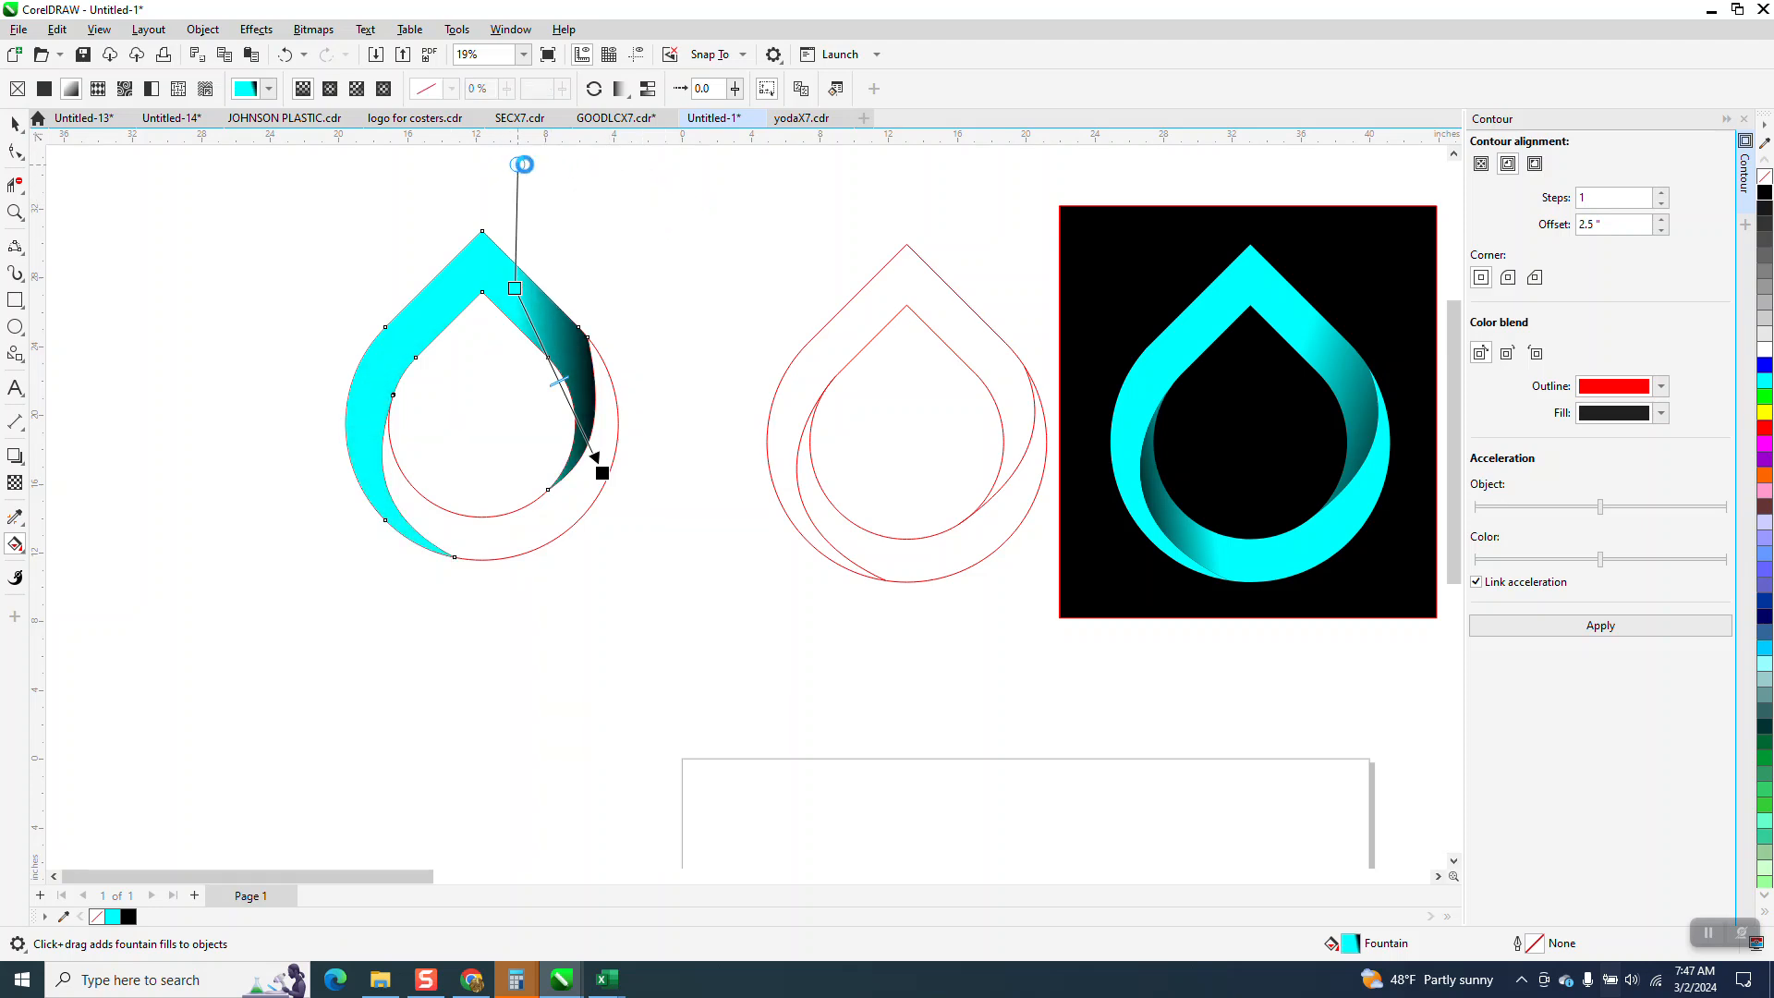
Shift the start of the upper band's gradient closer to its right shoulder, undoing the first misplaced adjustment.
{"action": "left_click_drag", "start_coordinate": [511, 279], "coordinate": [522, 293]}
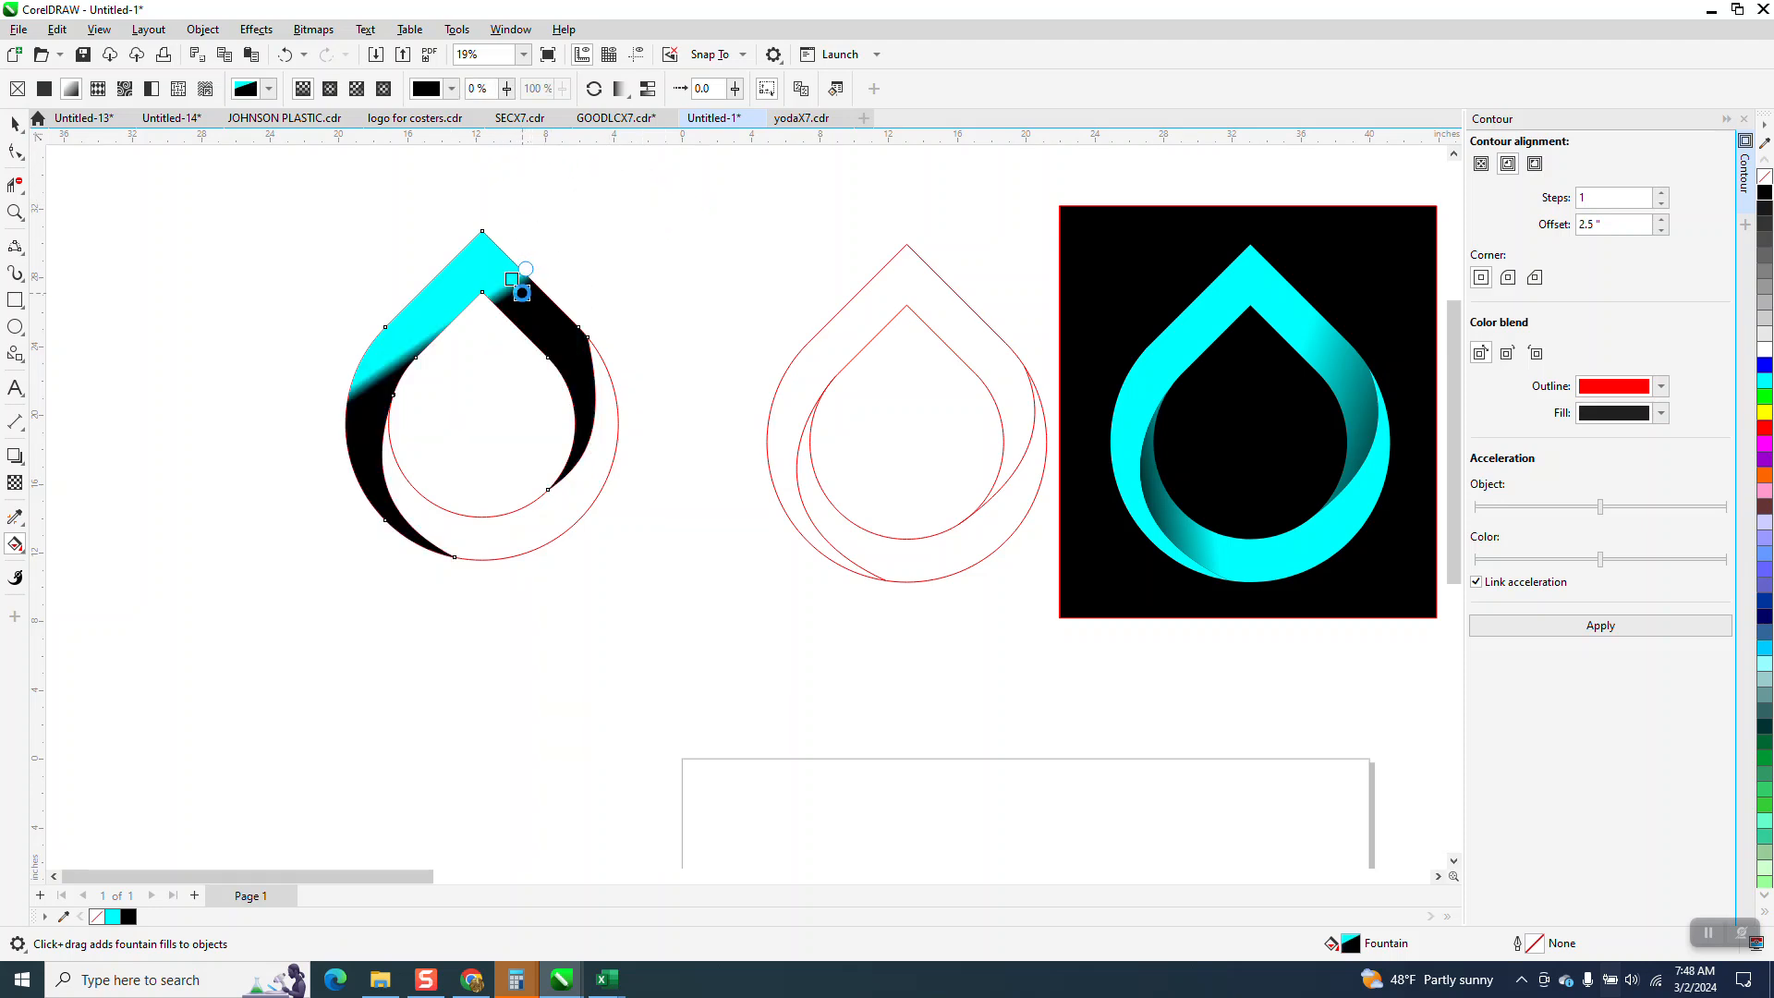
{"action": "left_click", "coordinate": [285, 55]}
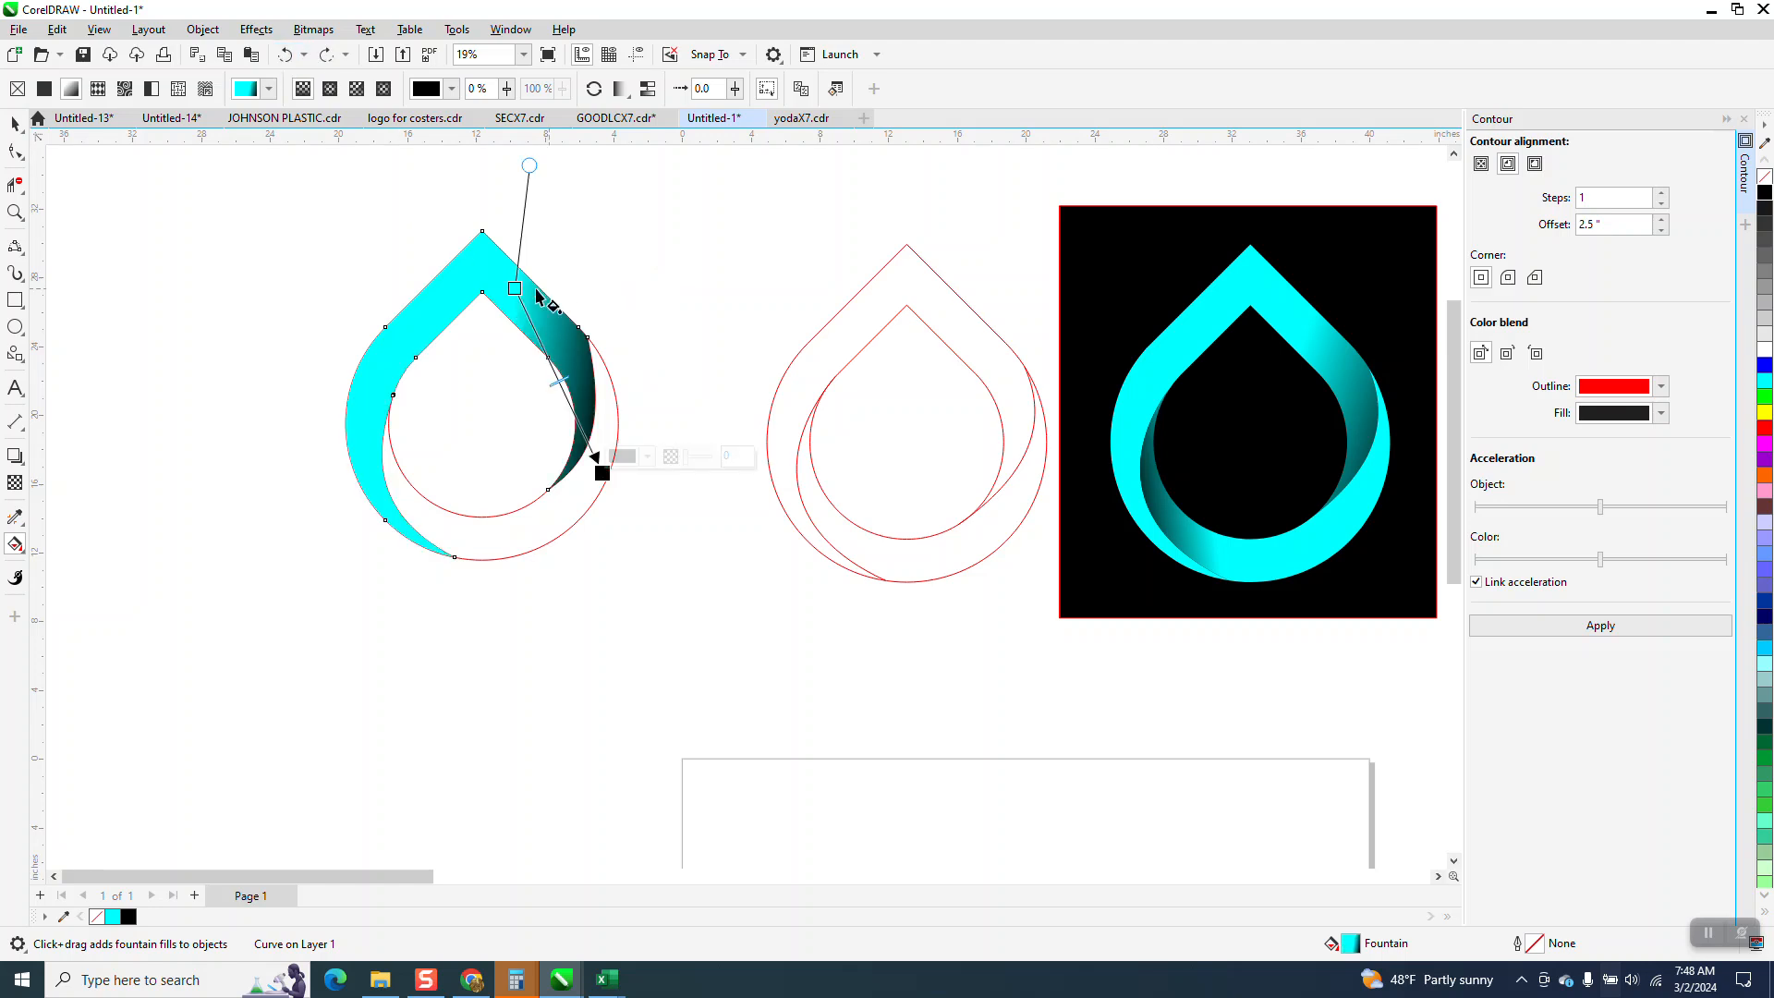
{"action": "left_click_drag", "start_coordinate": [513, 288], "coordinate": [539, 296]}
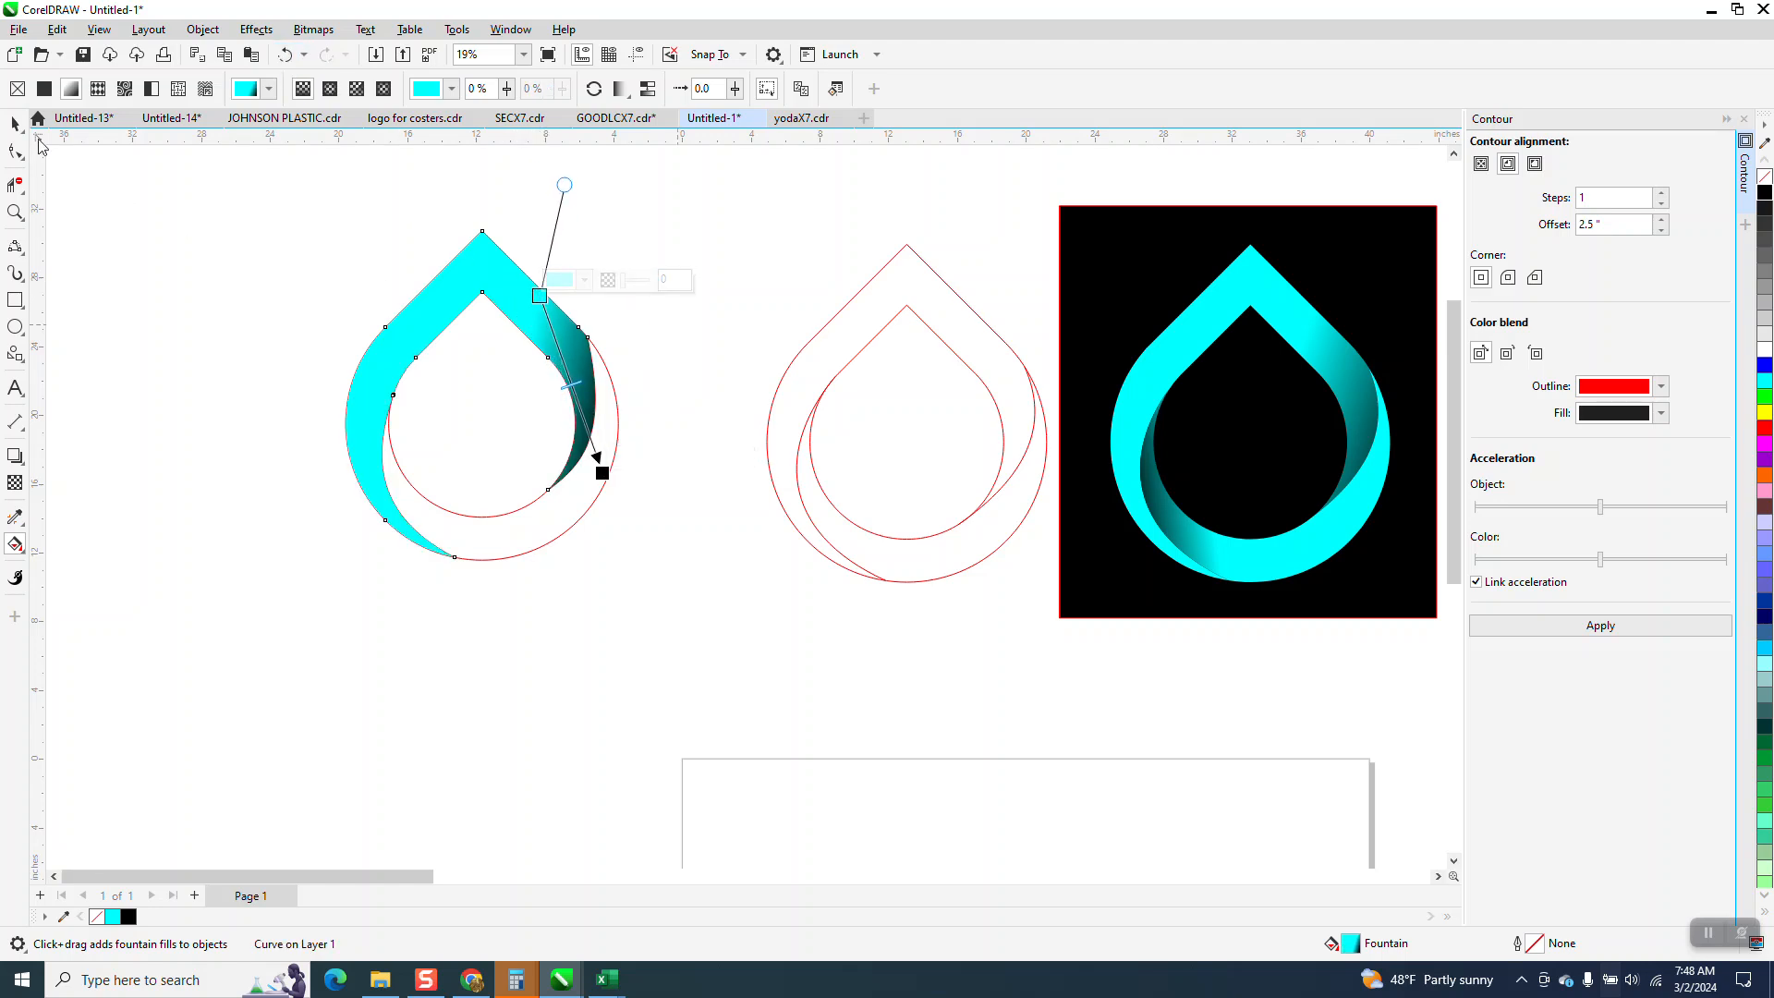
Move the gradient-filled upper band 20 inches to the left, clear of the teardrop outlines.
{"action": "left_click", "coordinate": [15, 129]}
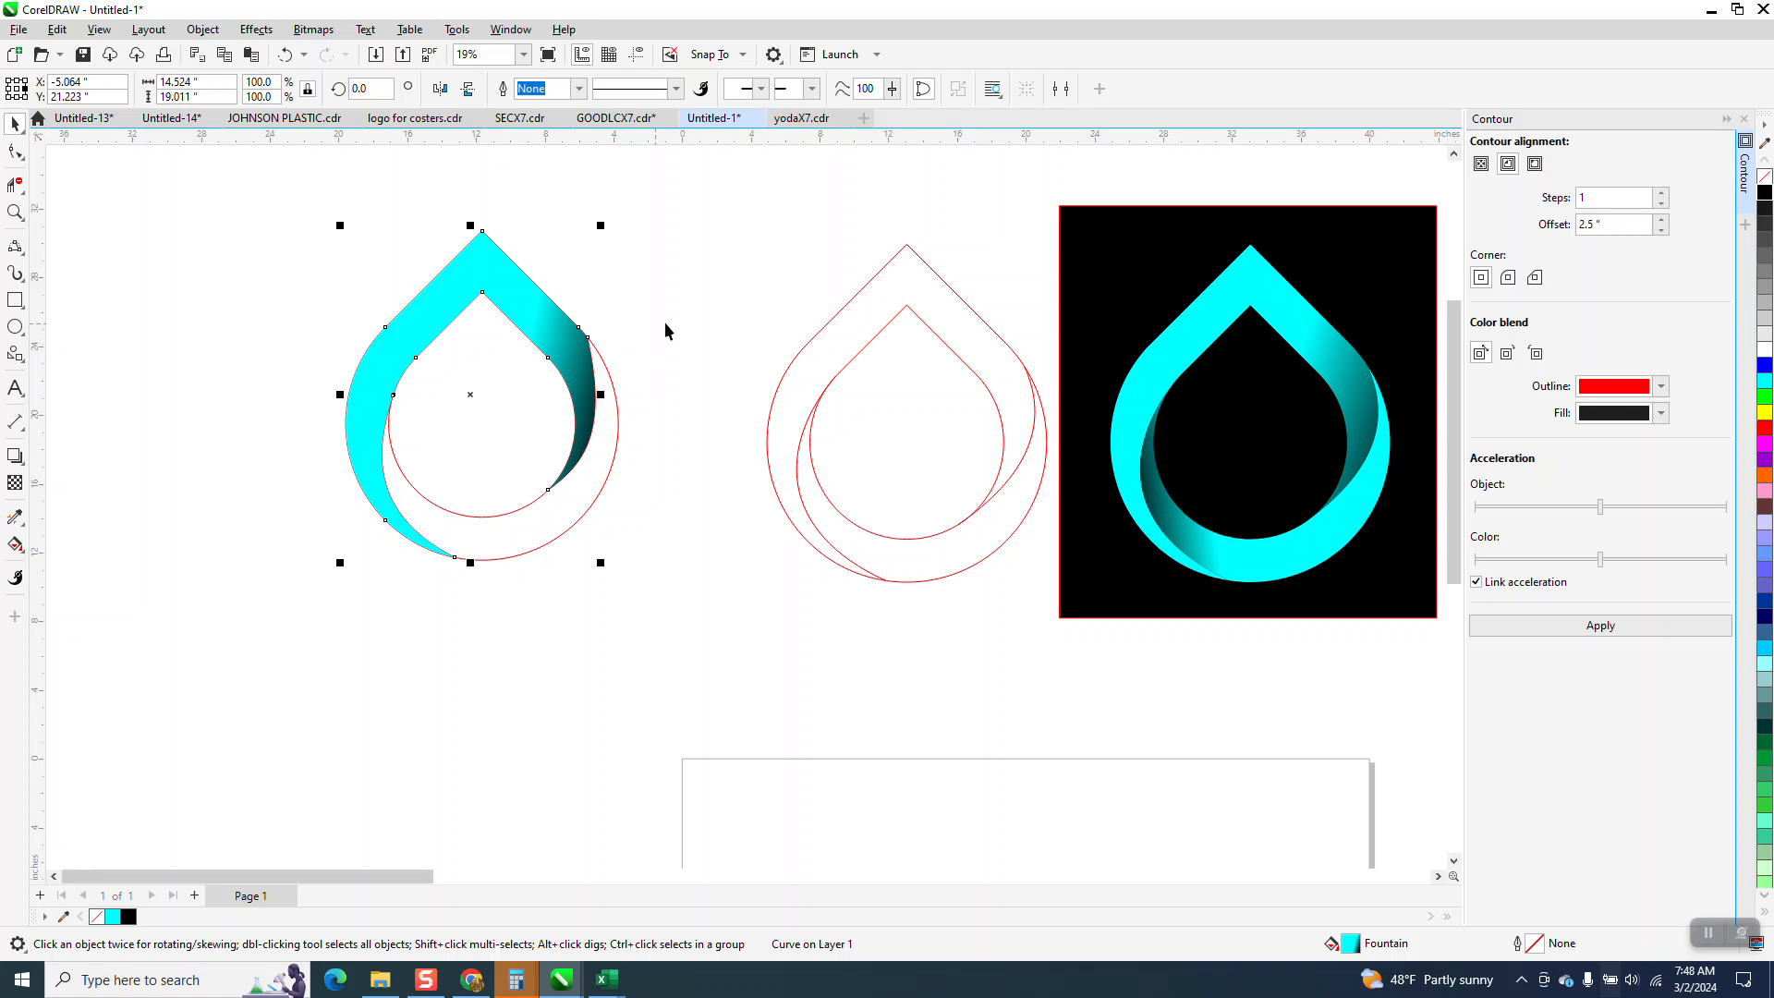
{"action": "scroll", "coordinate": [658, 331], "scroll_direction": "down", "scroll_amount": 1}
{"action": "left_click", "coordinate": [602, 290]}
{"action": "left_click", "coordinate": [570, 317]}
{"action": "key", "text": "Left"}
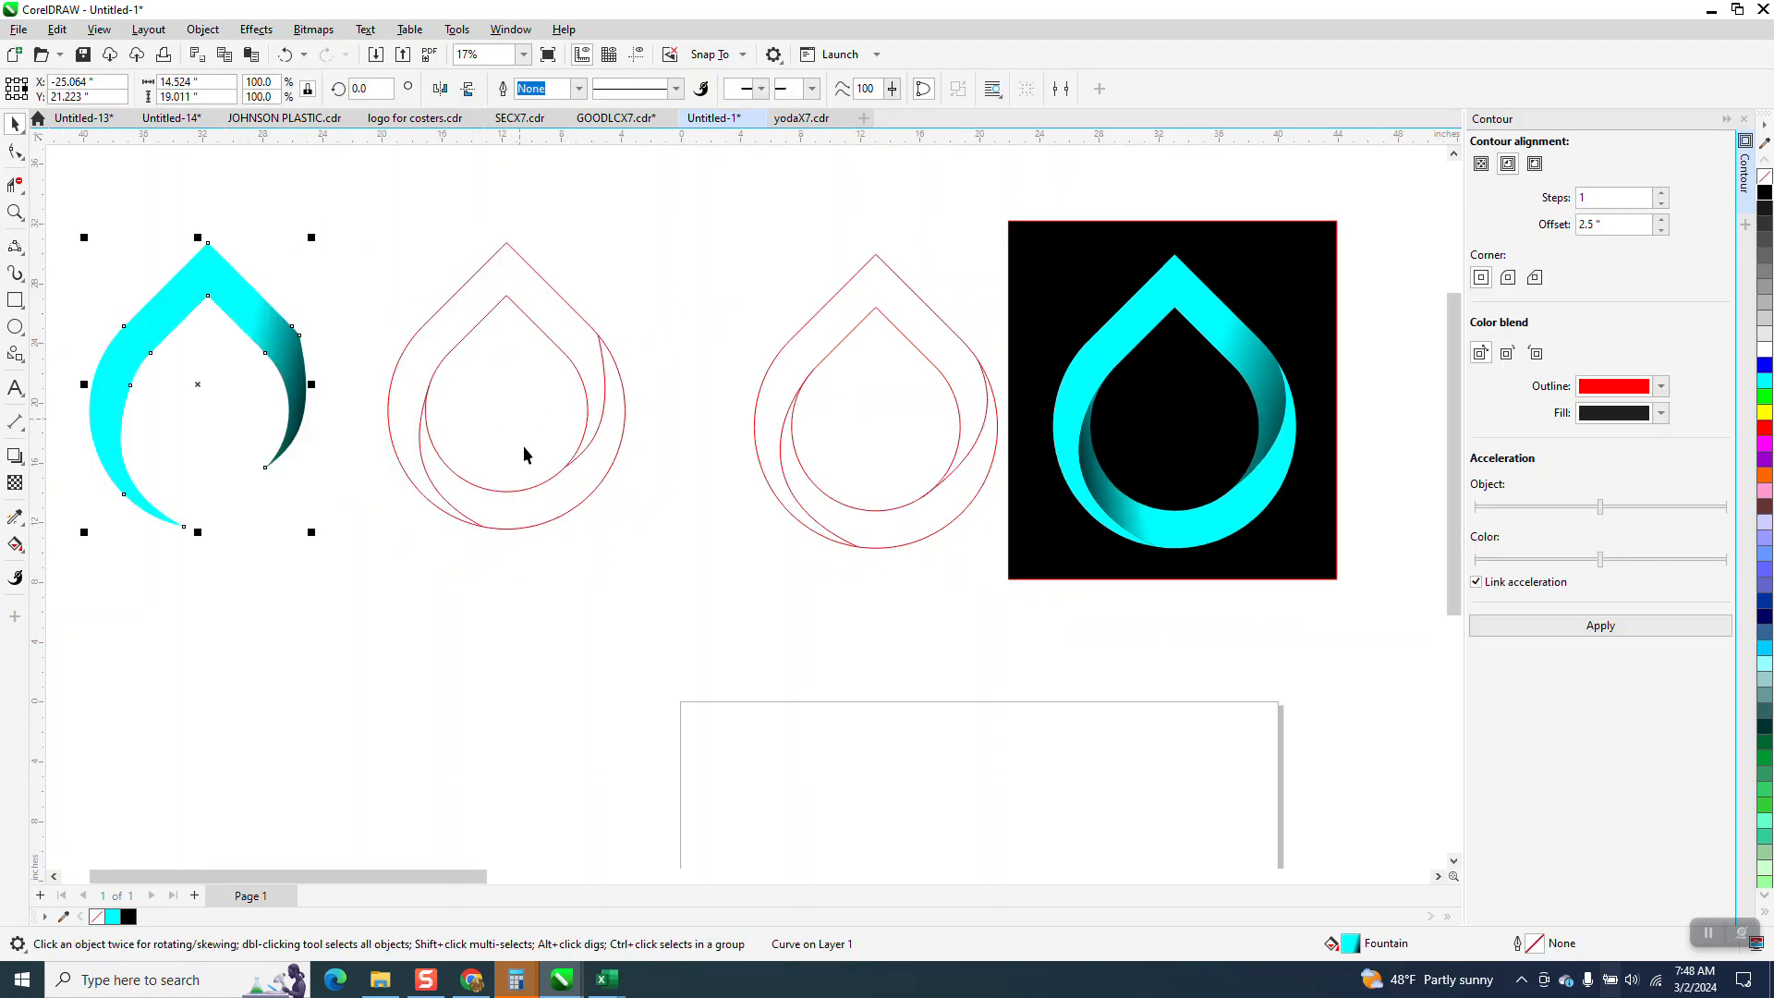
Smart Fill the lower crescent between the two teardrops and the side curves with cyan and no outline.
{"action": "left_click", "coordinate": [25, 557]}
{"action": "left_click", "coordinate": [74, 566]}
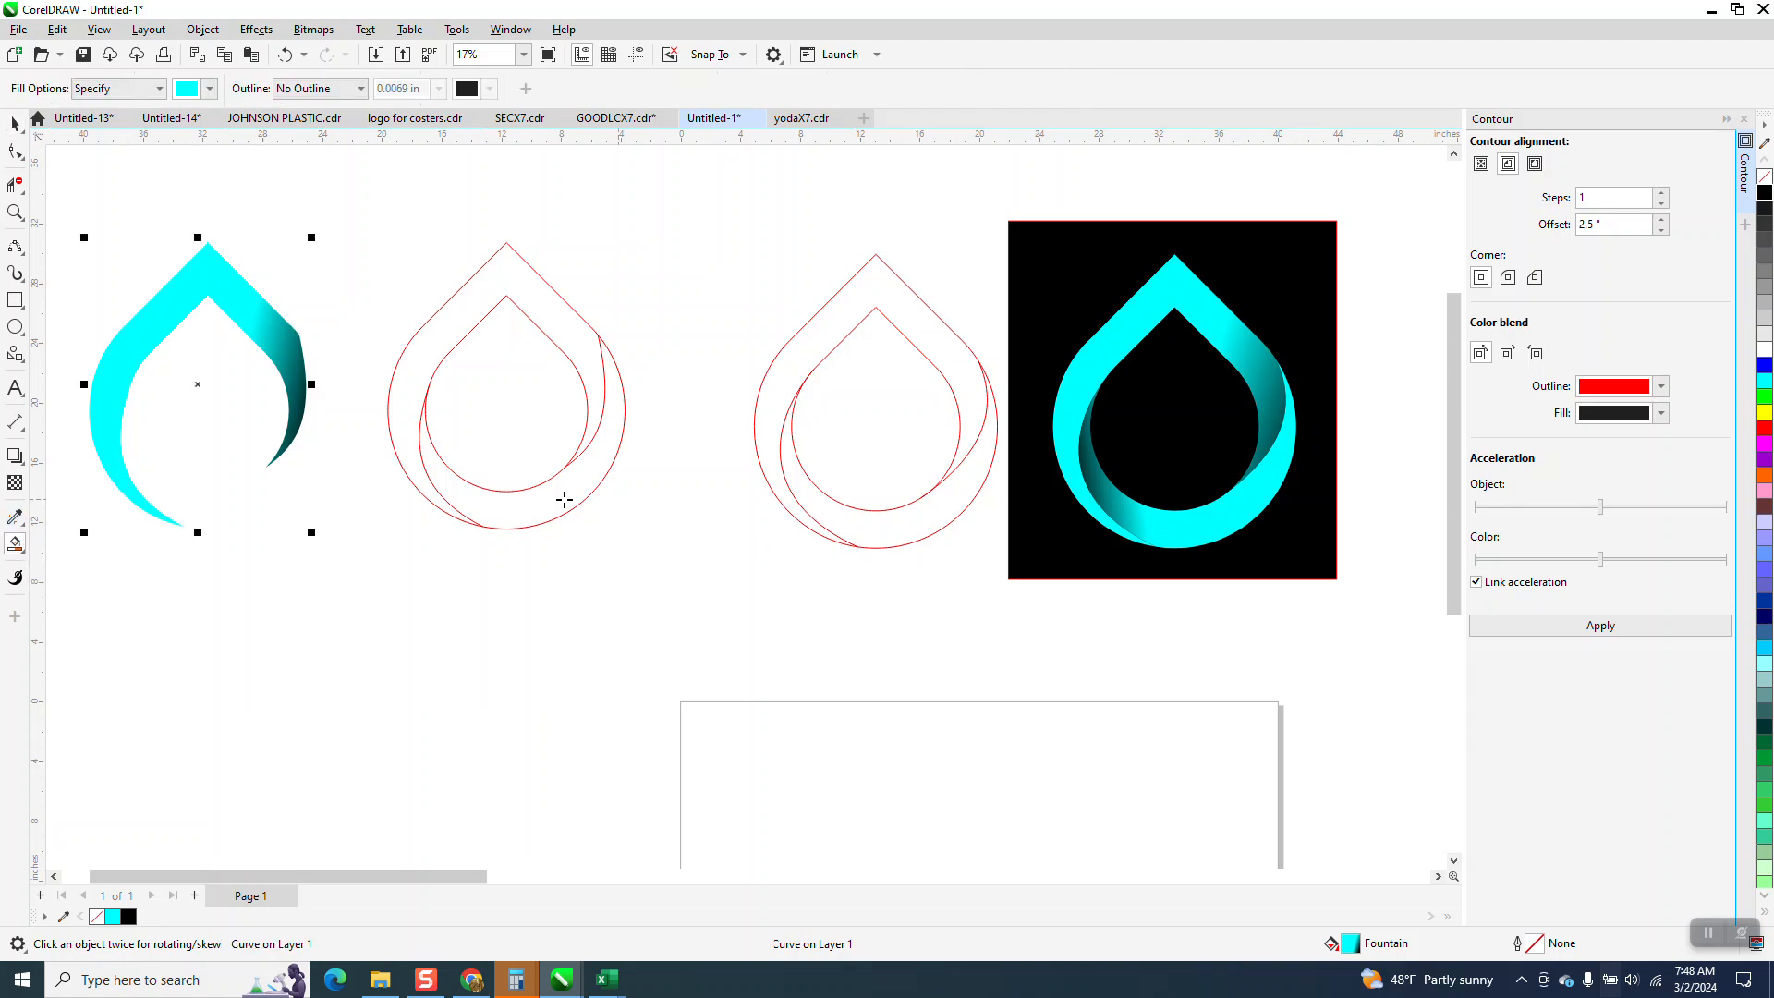
{"action": "left_click", "coordinate": [561, 495]}
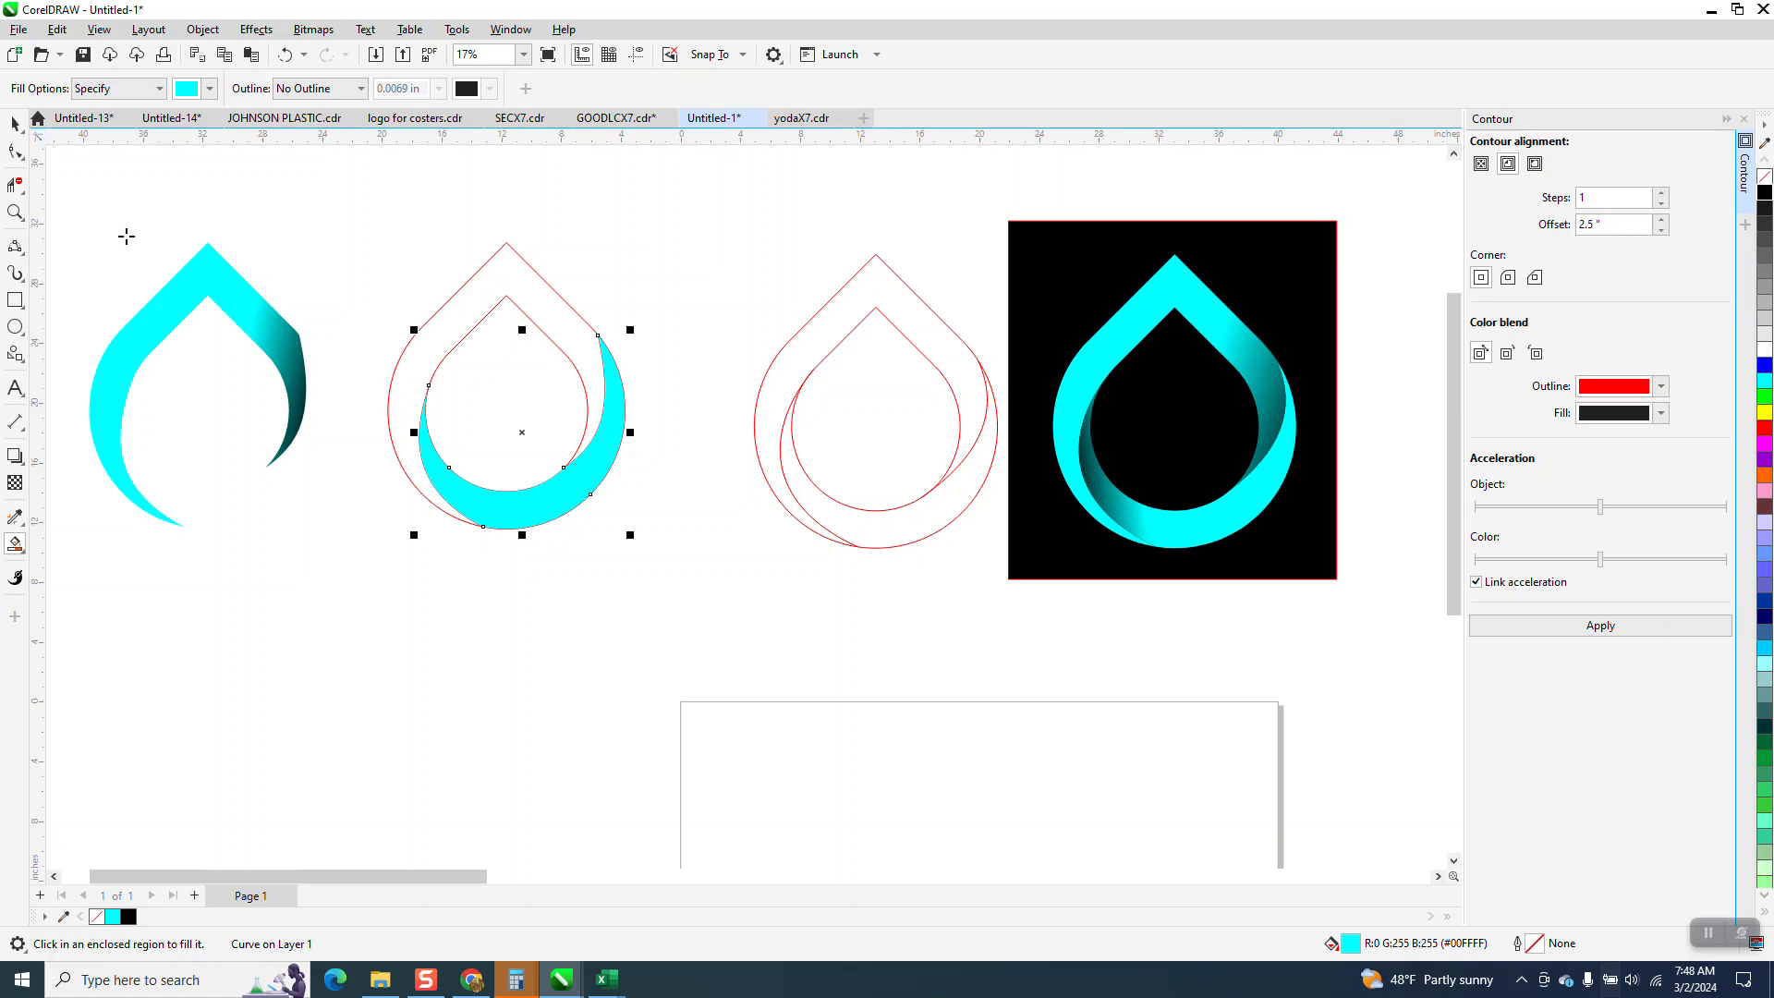
Apply a cyan-to-black fountain fill to the lower crescent, darkening toward its left tip, and adjust the gradient's angle and start point.
{"action": "left_click", "coordinate": [25, 558]}
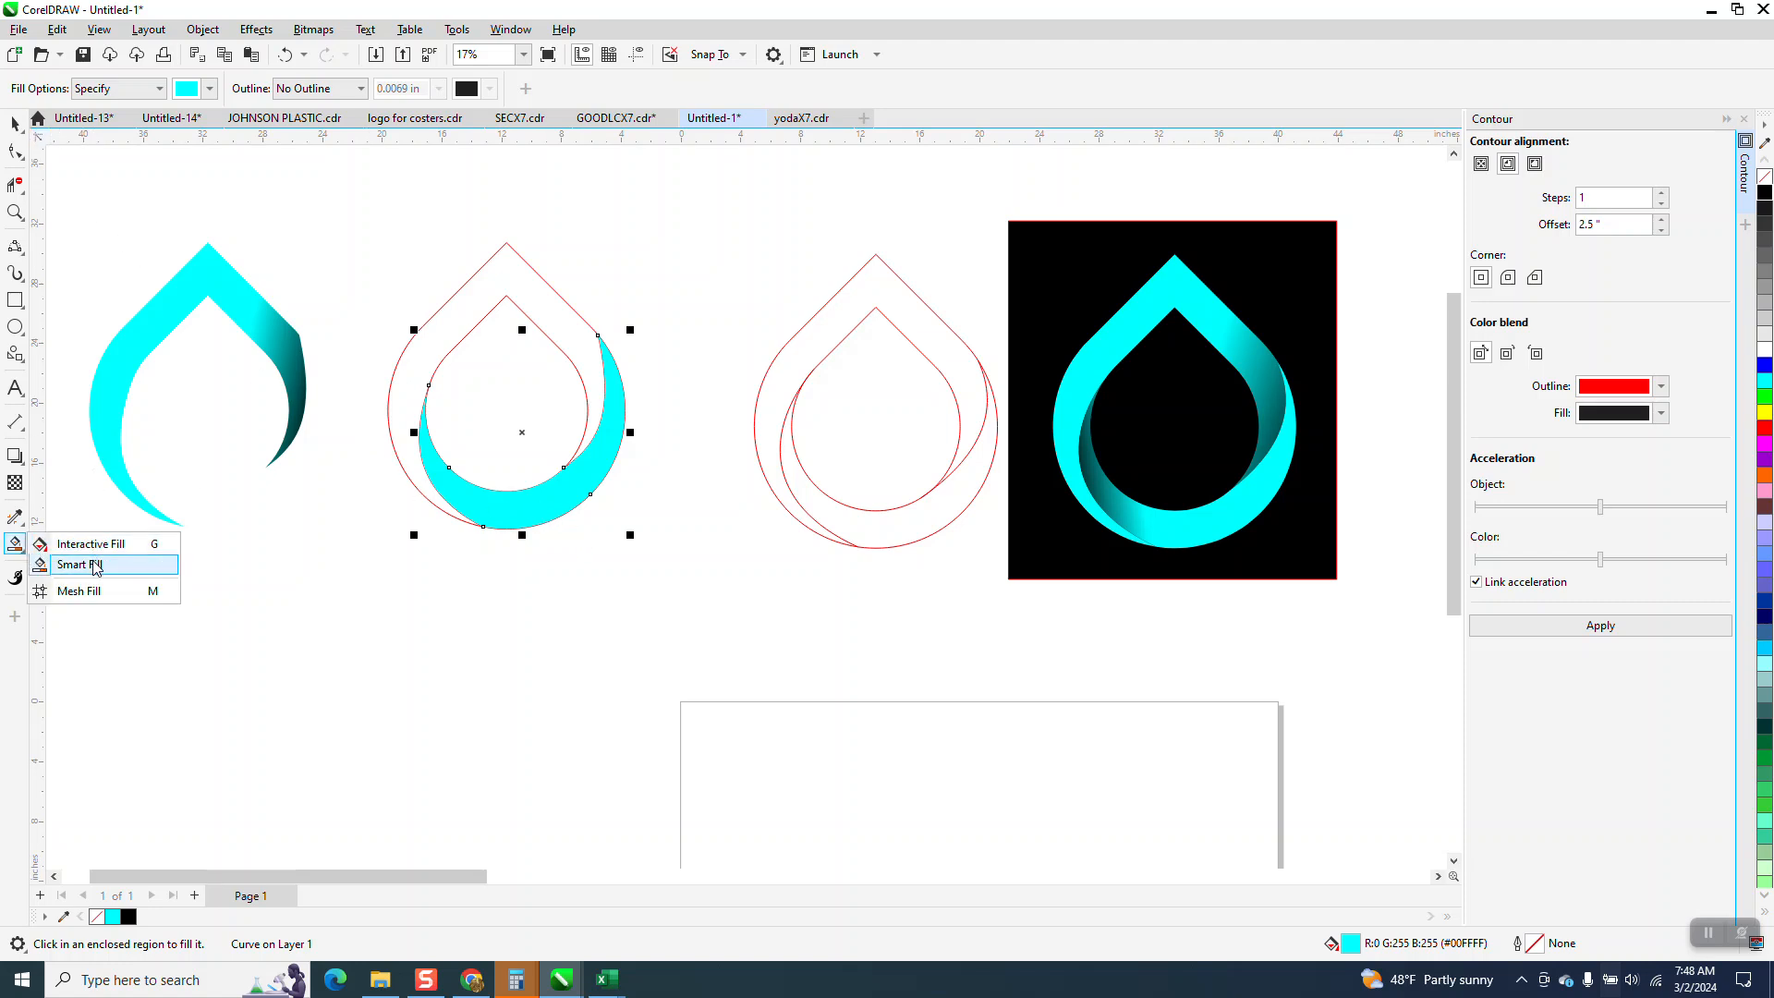
{"action": "left_click", "coordinate": [91, 544]}
{"action": "left_click_drag", "start_coordinate": [519, 516], "coordinate": [388, 415]}
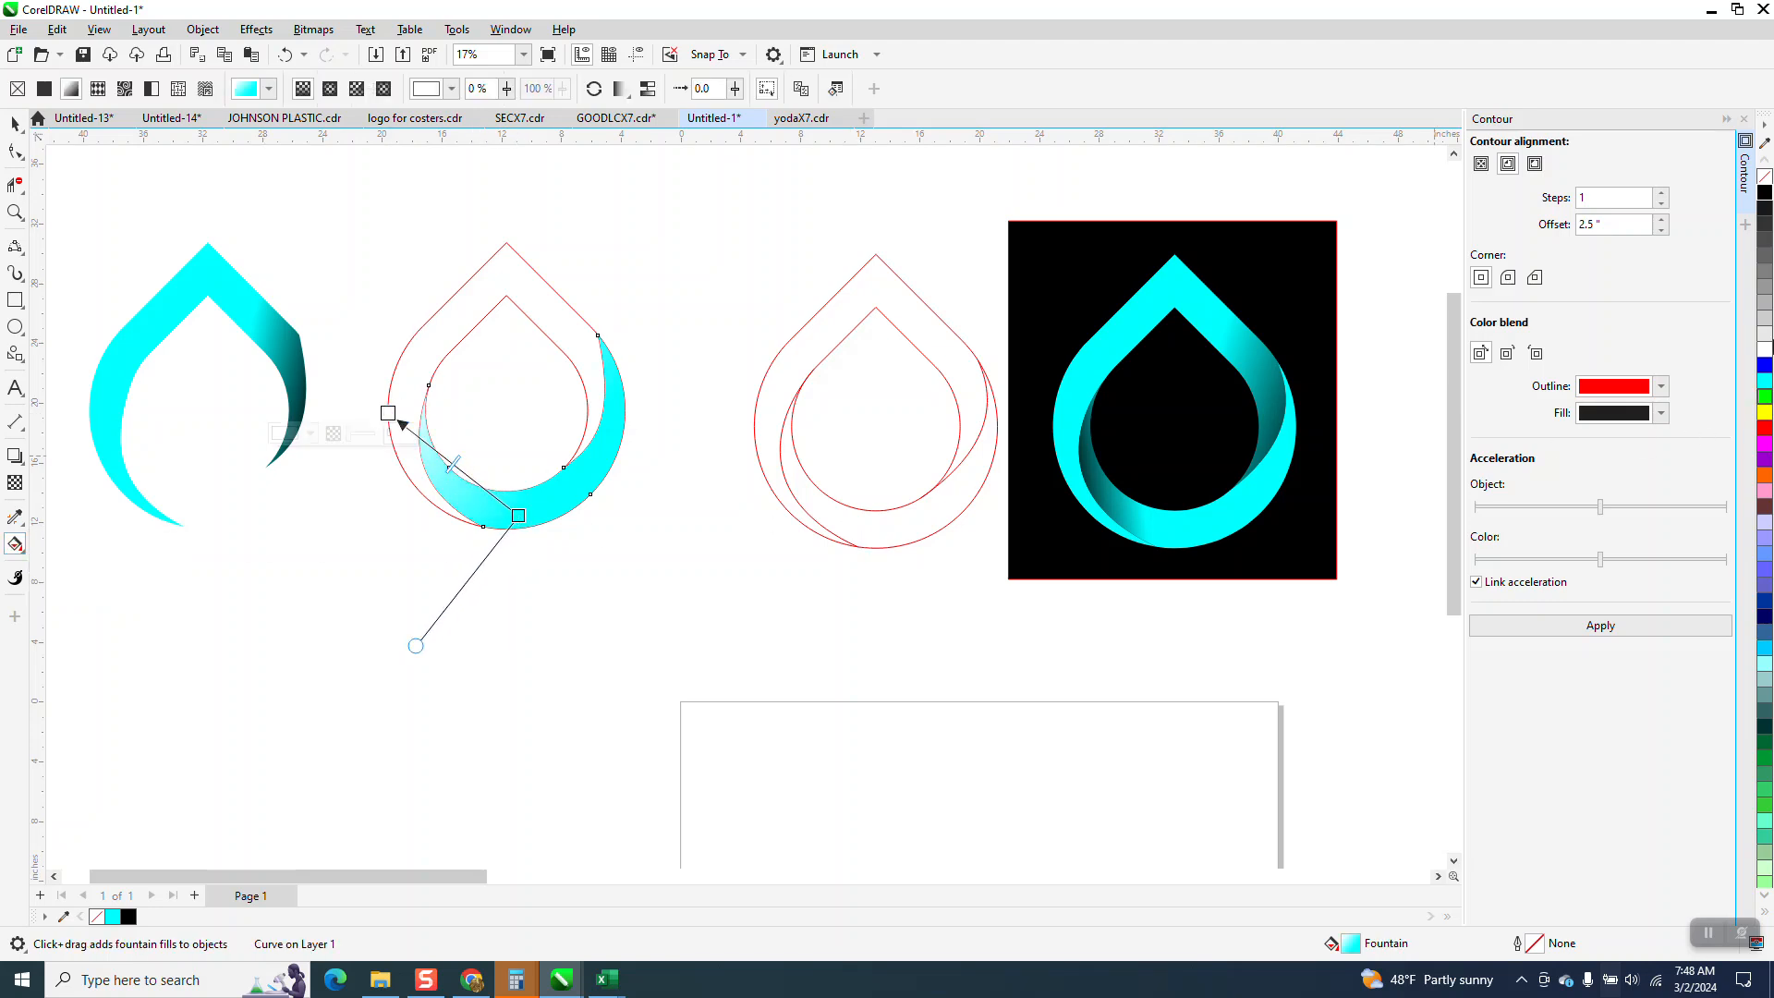
{"action": "left_click_drag", "start_coordinate": [1765, 194], "coordinate": [388, 413]}
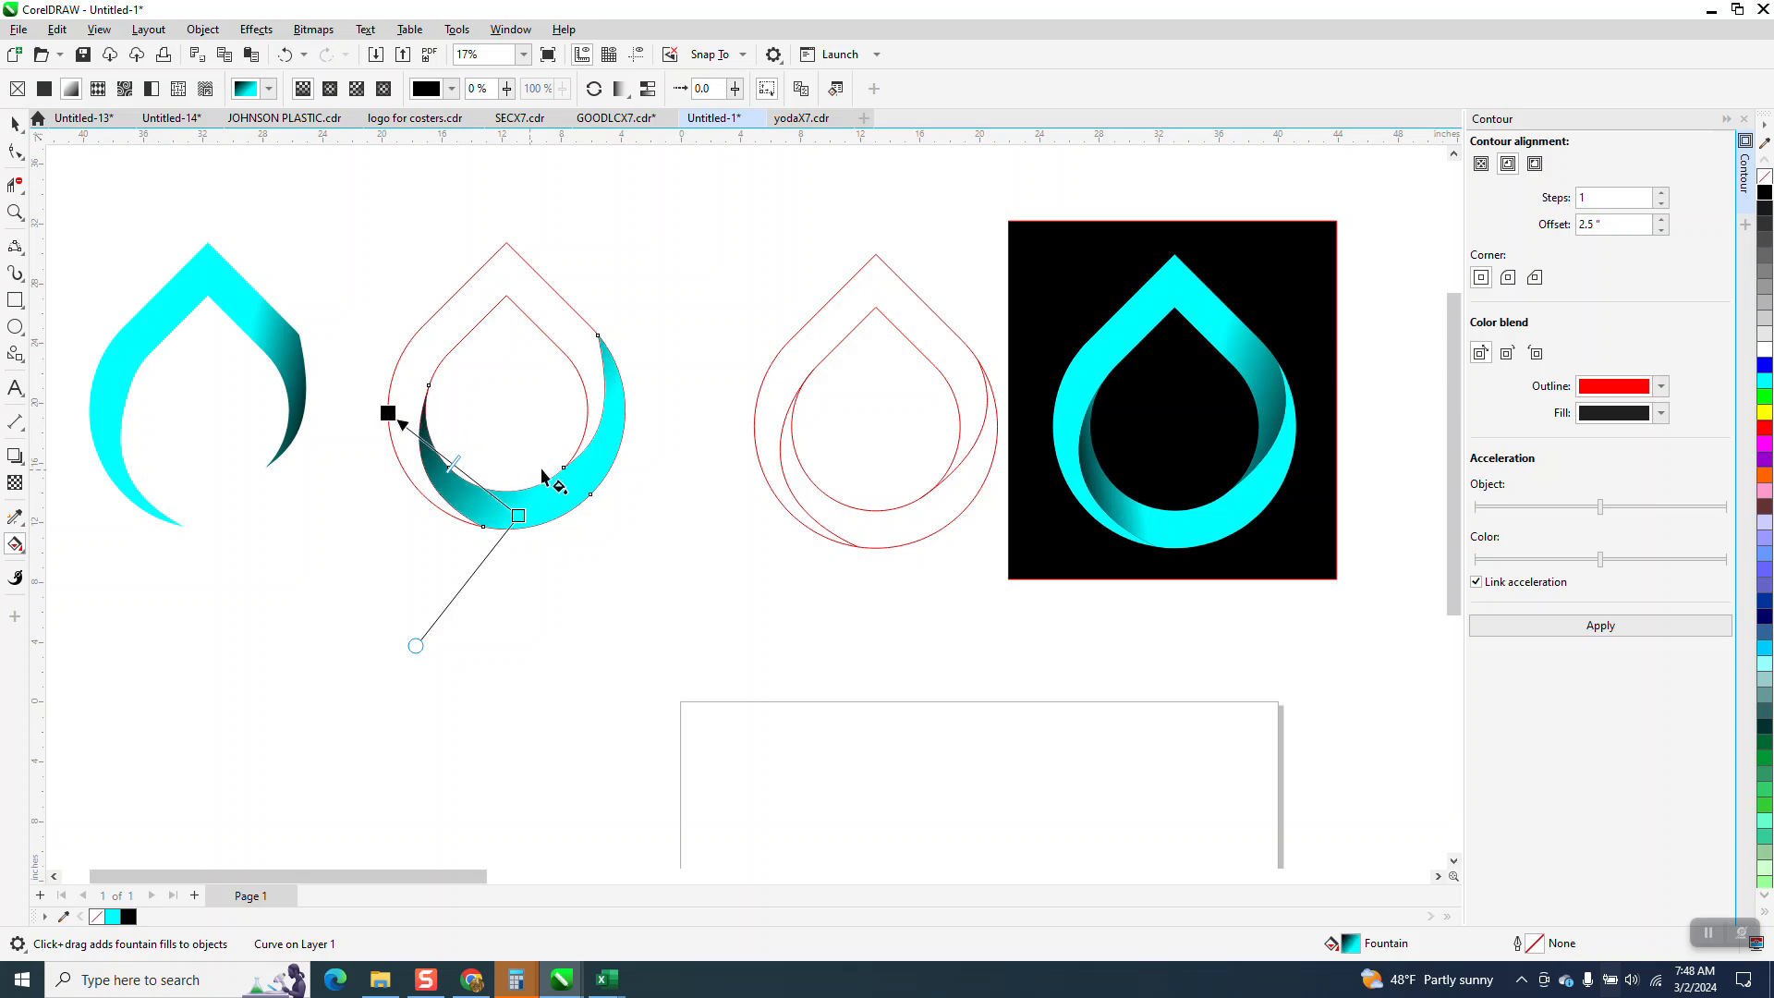
{"action": "left_click_drag", "start_coordinate": [415, 645], "coordinate": [554, 681]}
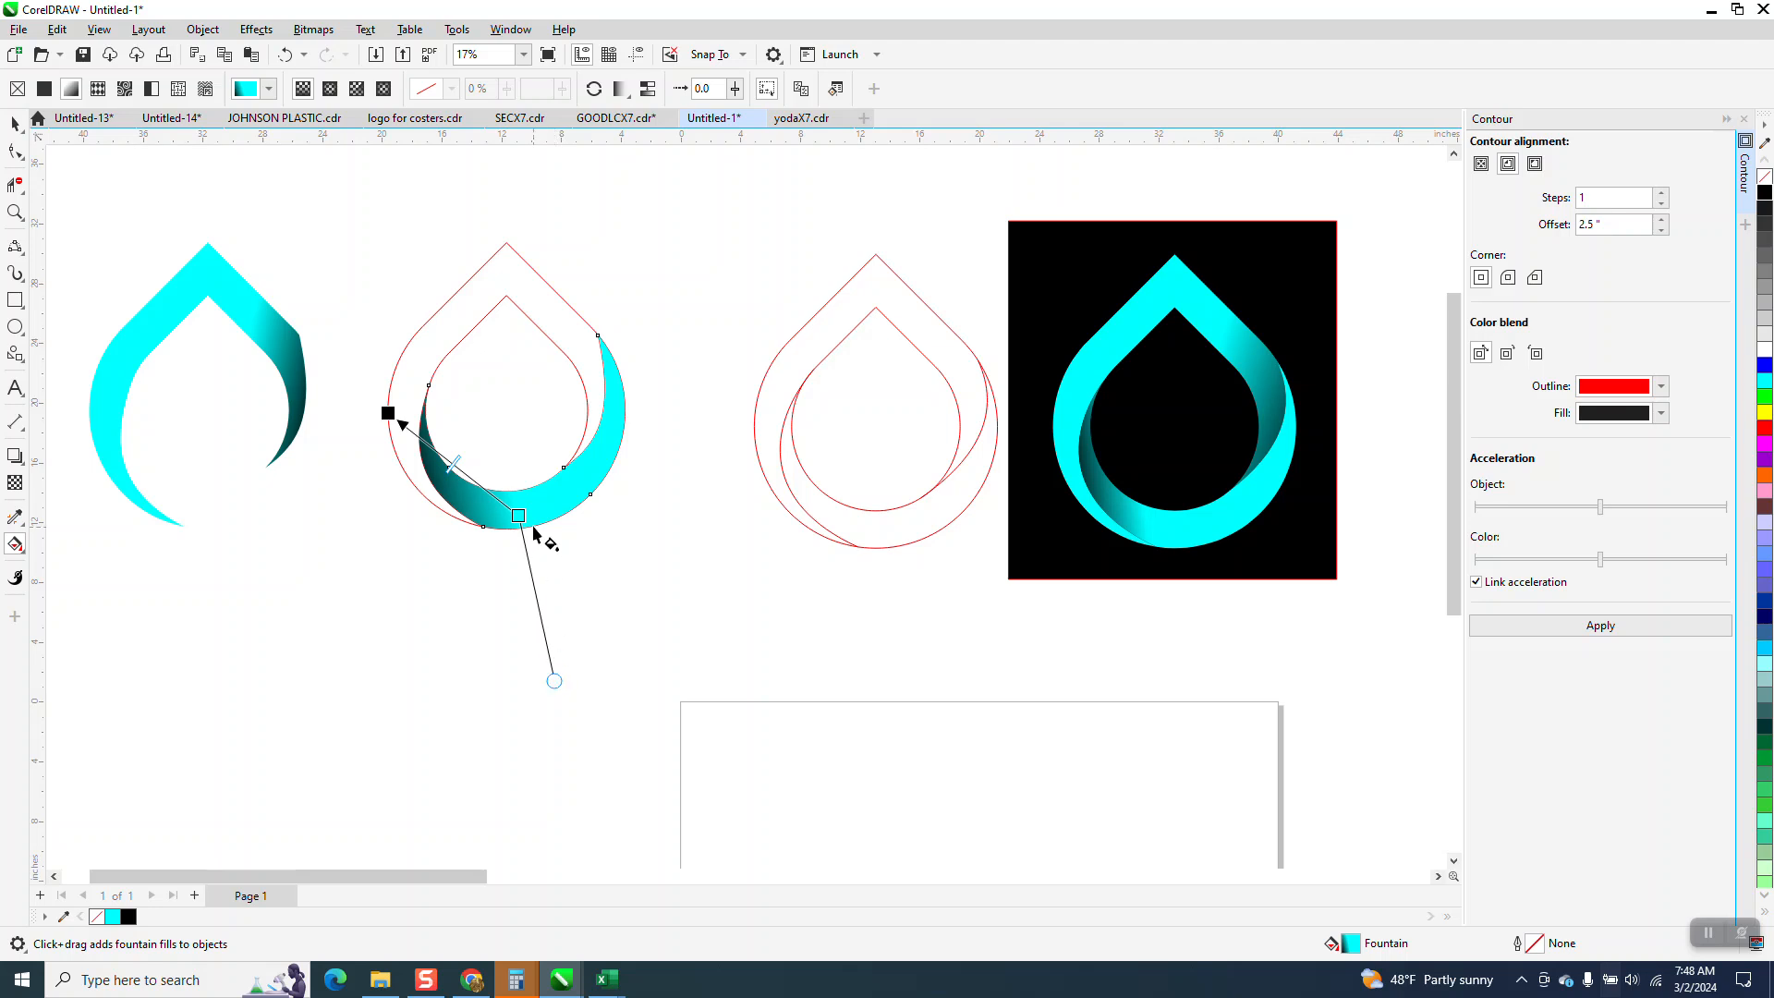
{"action": "left_click_drag", "start_coordinate": [519, 516], "coordinate": [499, 509]}
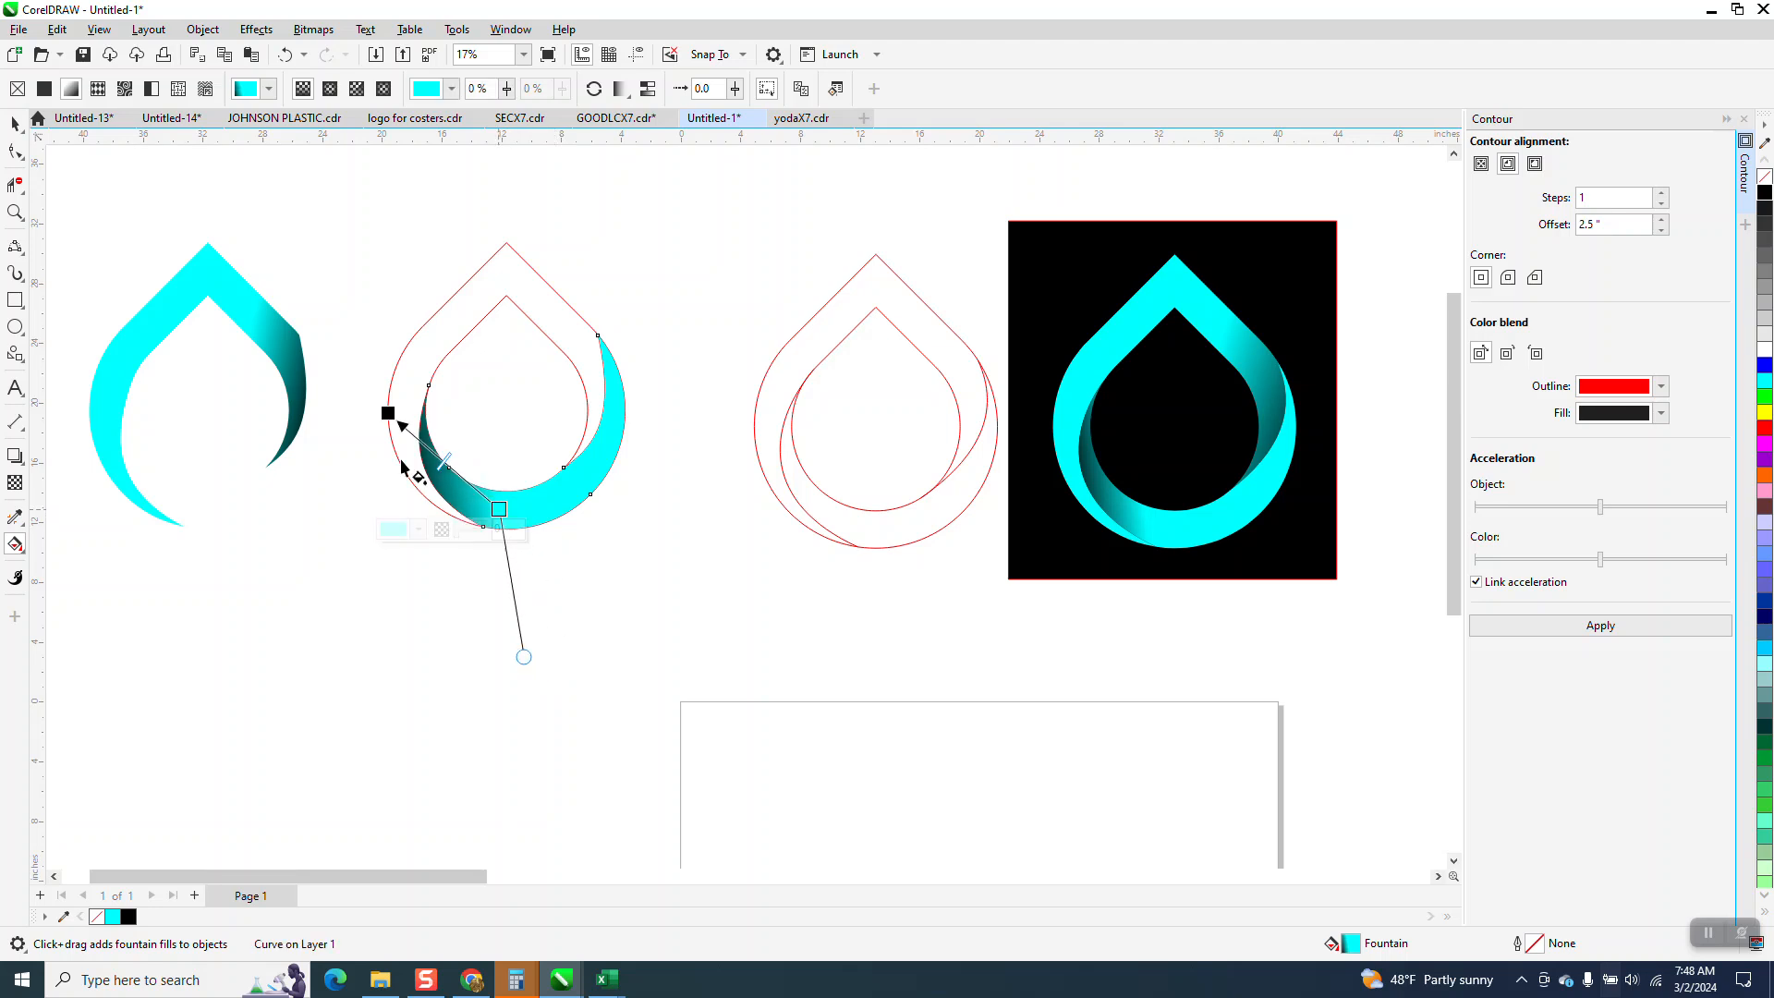
Move the lower crescent 20 inches to the left so it joins the upper band.
{"action": "left_click", "coordinate": [16, 122]}
{"action": "scroll", "coordinate": [646, 554], "scroll_direction": "down", "scroll_amount": 1}
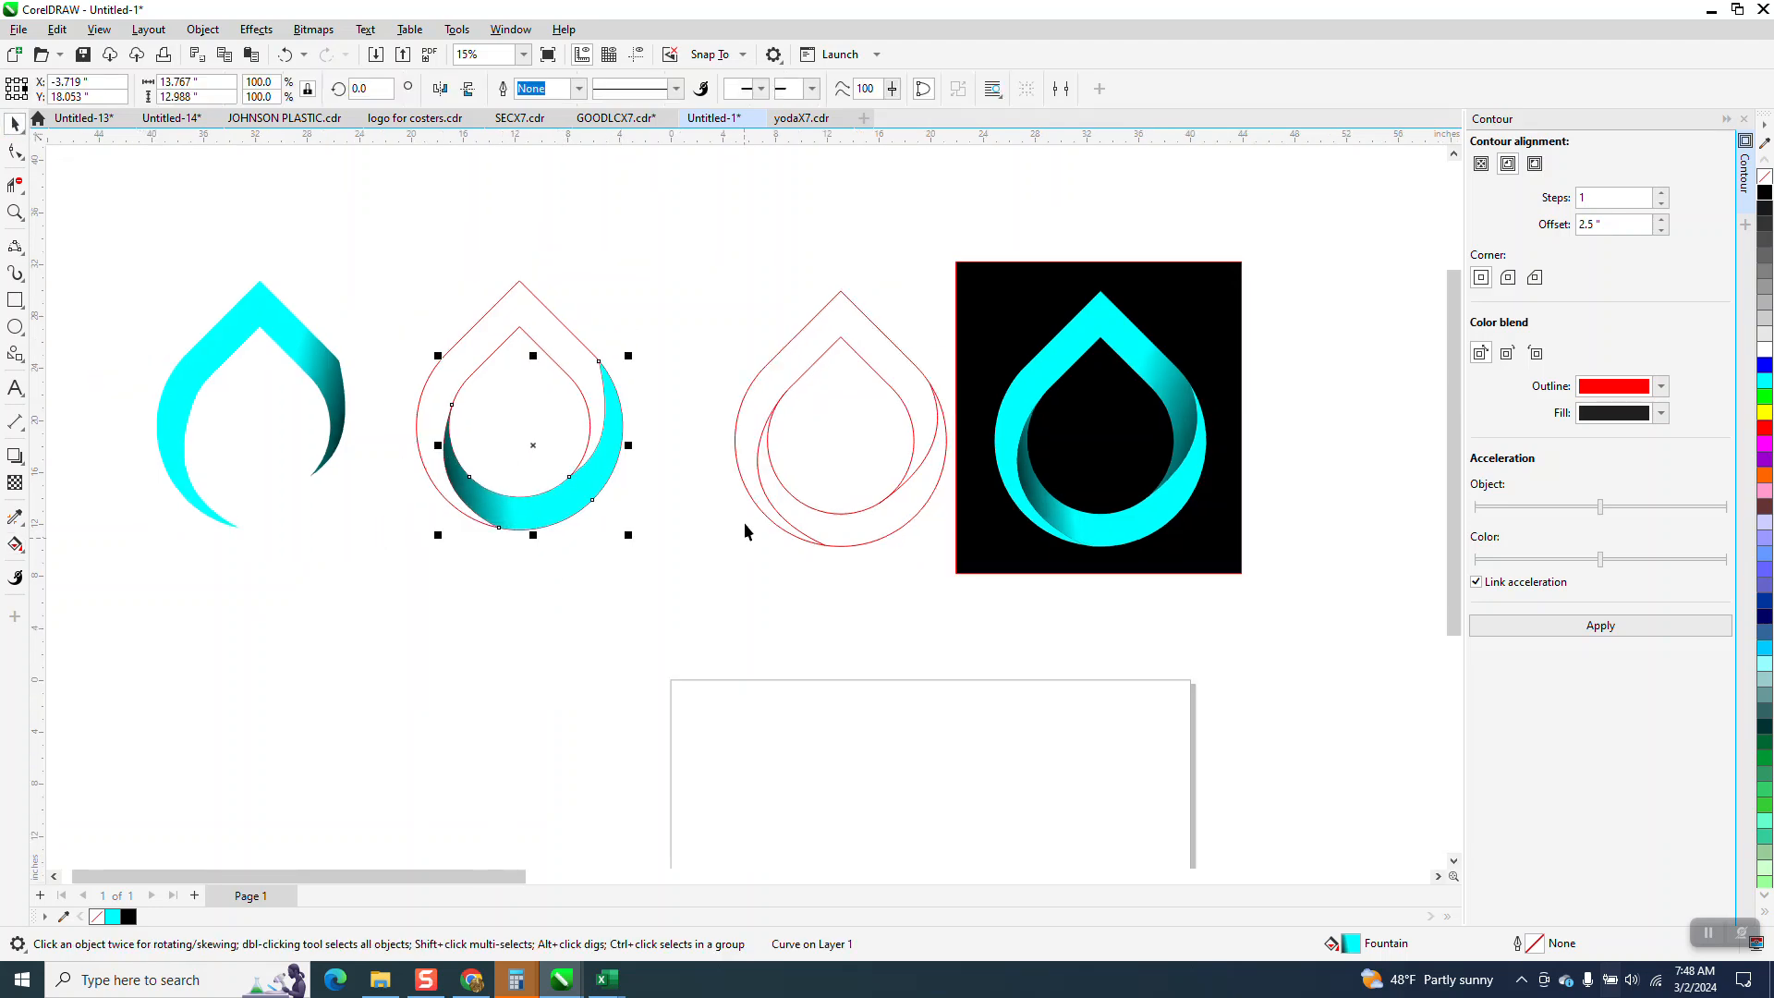
{"action": "key", "text": "ctrl+z"}
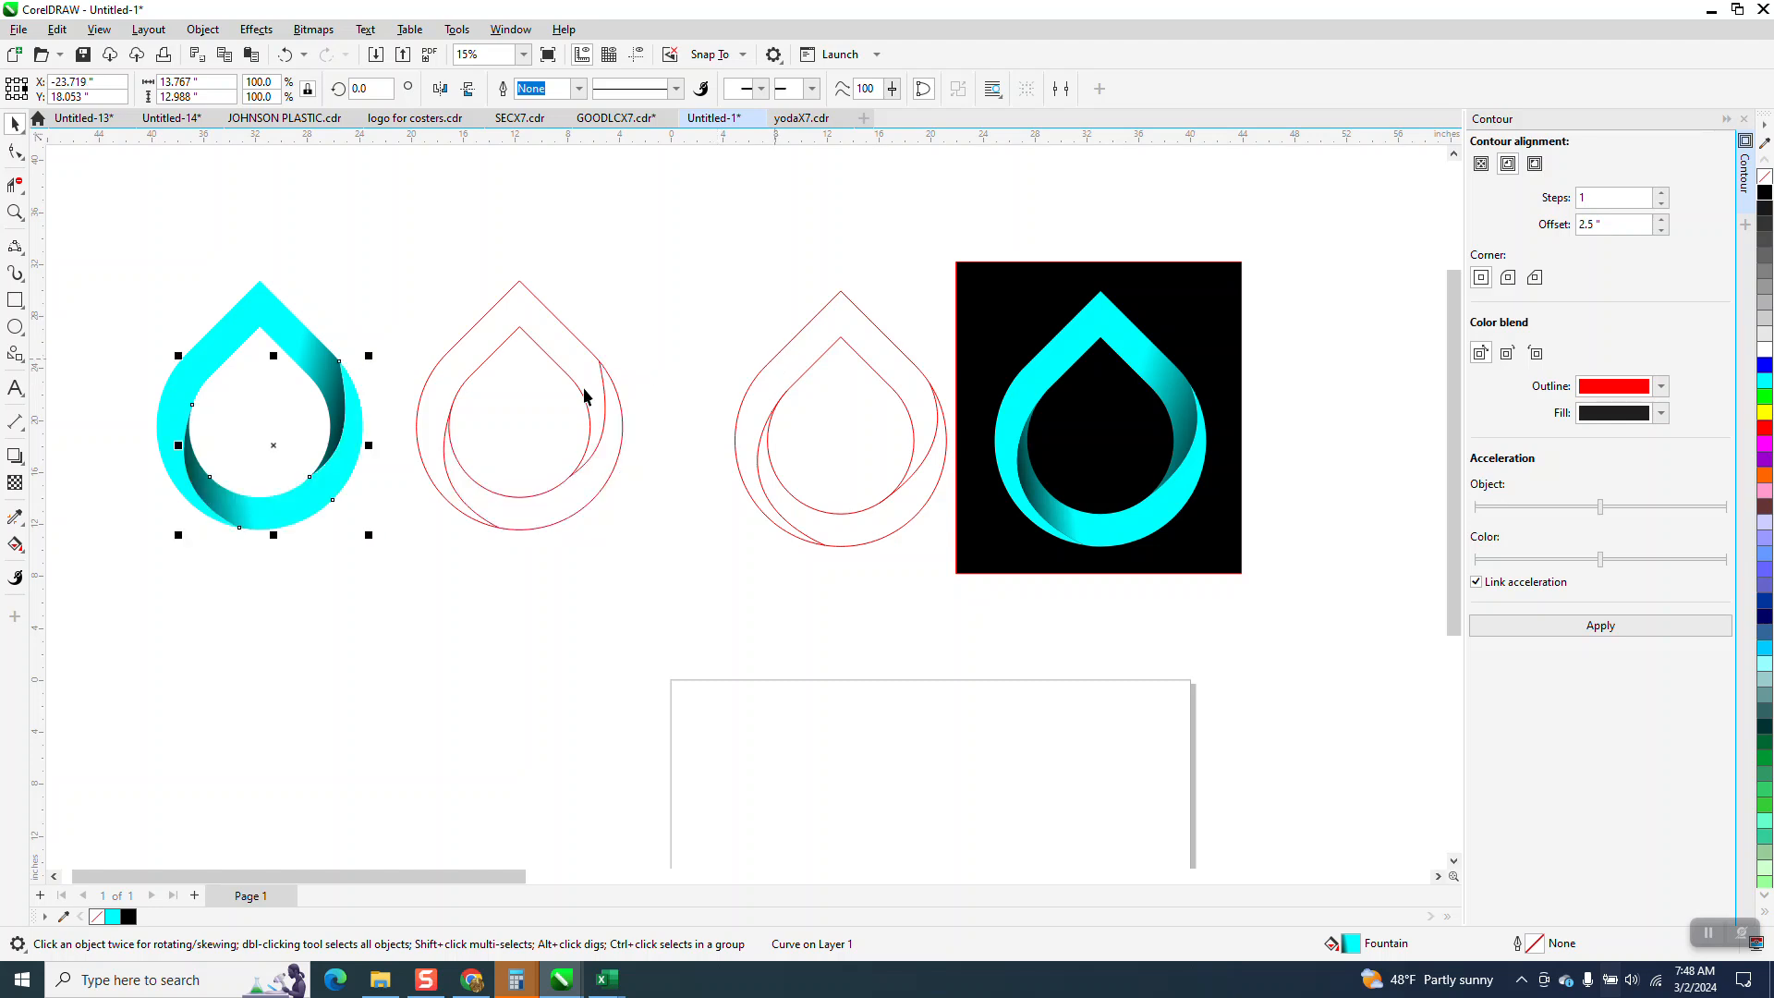
Draw a rectangle about 18.7 by 24 inches around the assembled logo and fill it with black.
{"action": "scroll", "coordinate": [554, 432], "scroll_direction": "down", "scroll_amount": 1}
{"action": "left_click", "coordinate": [14, 212]}
{"action": "left_click_drag", "start_coordinate": [182, 274], "coordinate": [495, 570]}
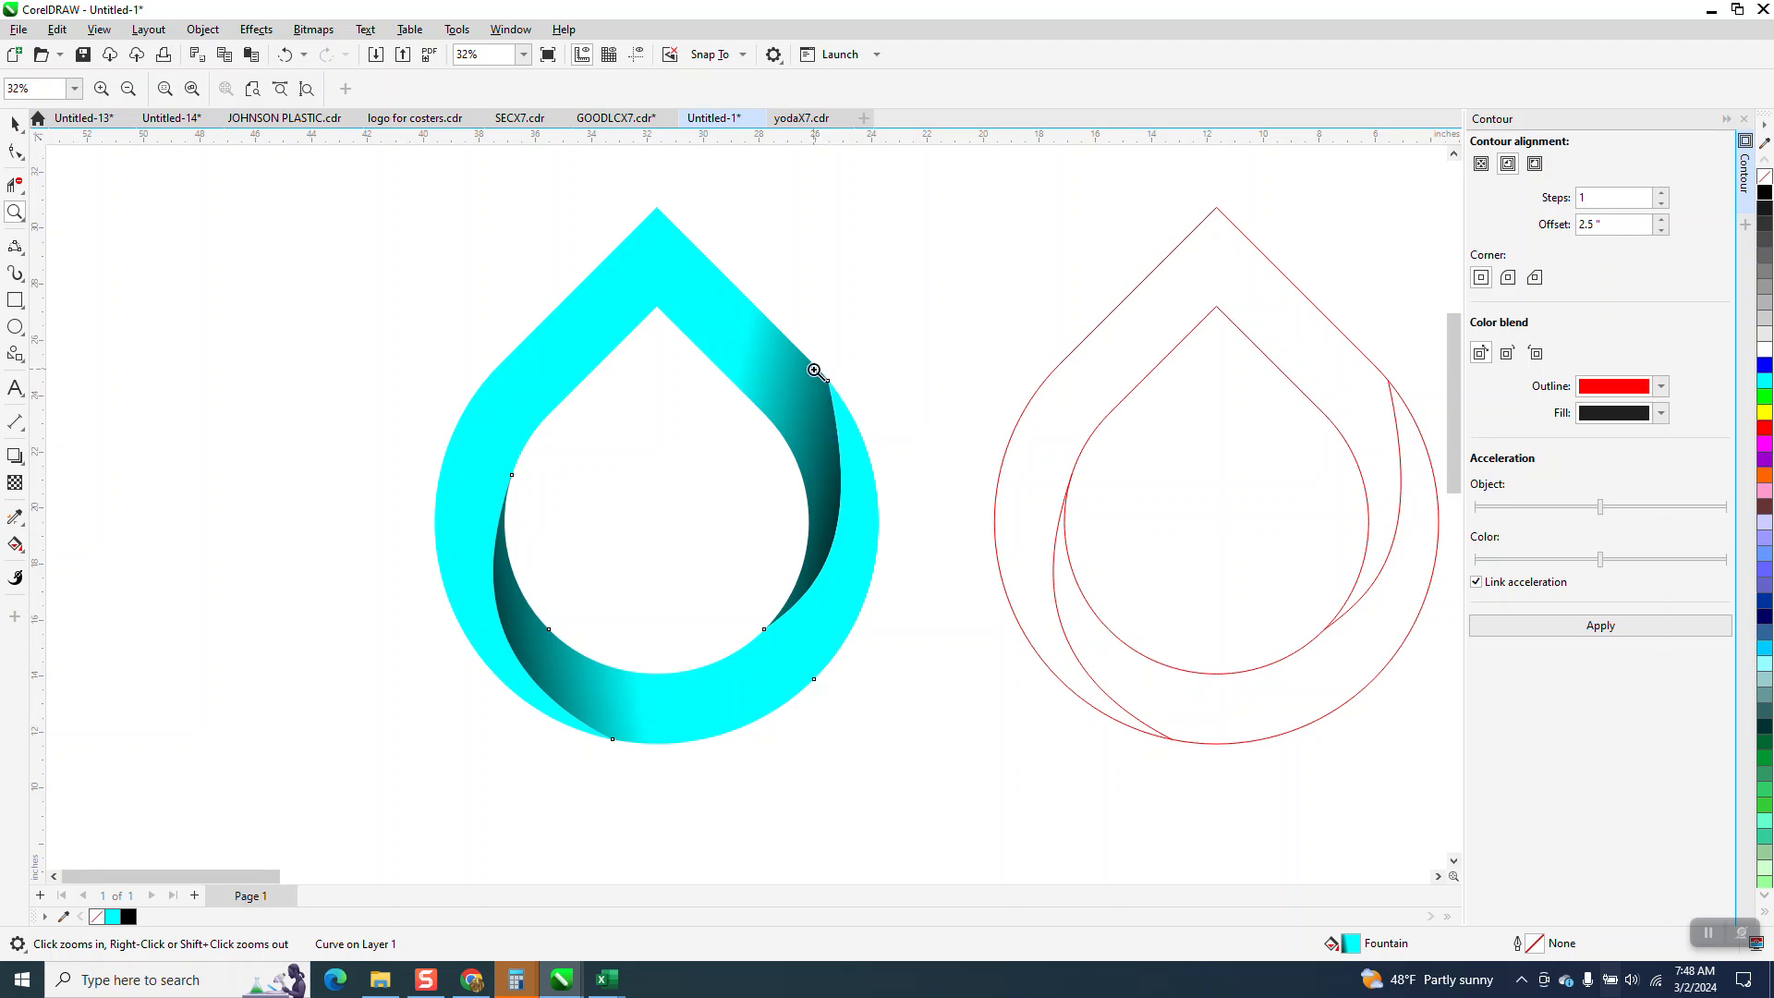
{"action": "scroll", "coordinate": [802, 407], "scroll_direction": "down", "scroll_amount": 3}
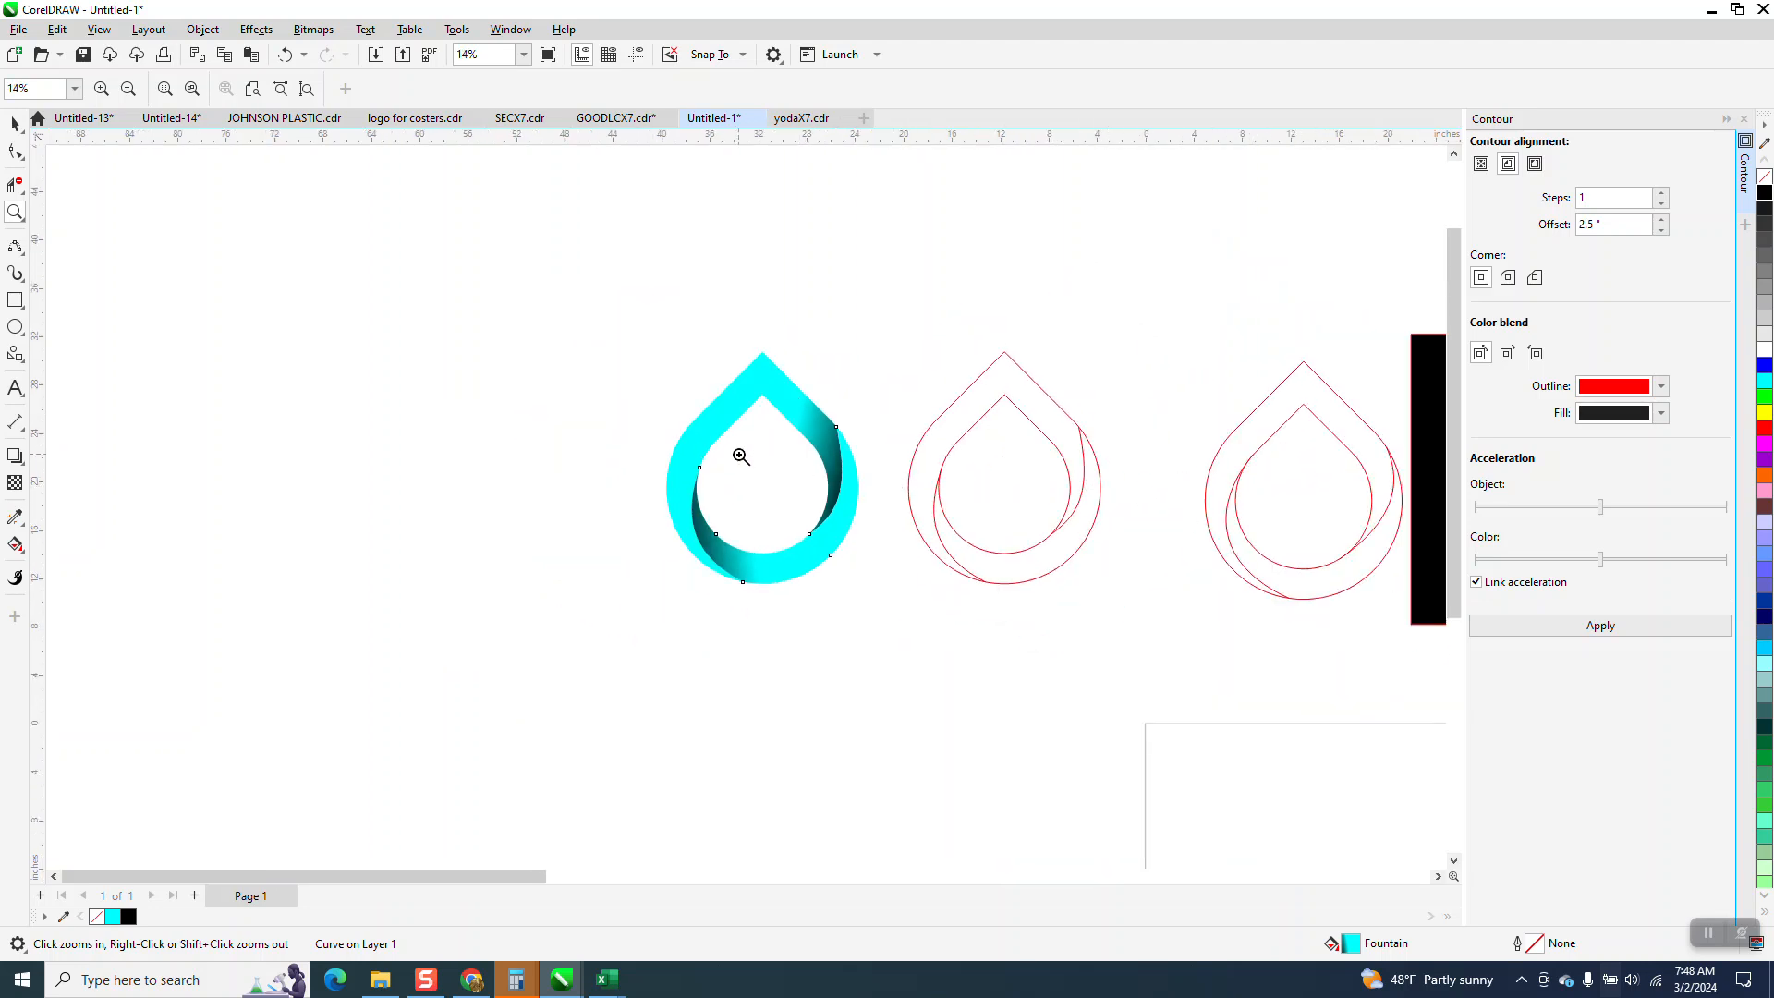
{"action": "scroll", "coordinate": [741, 457], "scroll_direction": "down", "scroll_amount": 2}
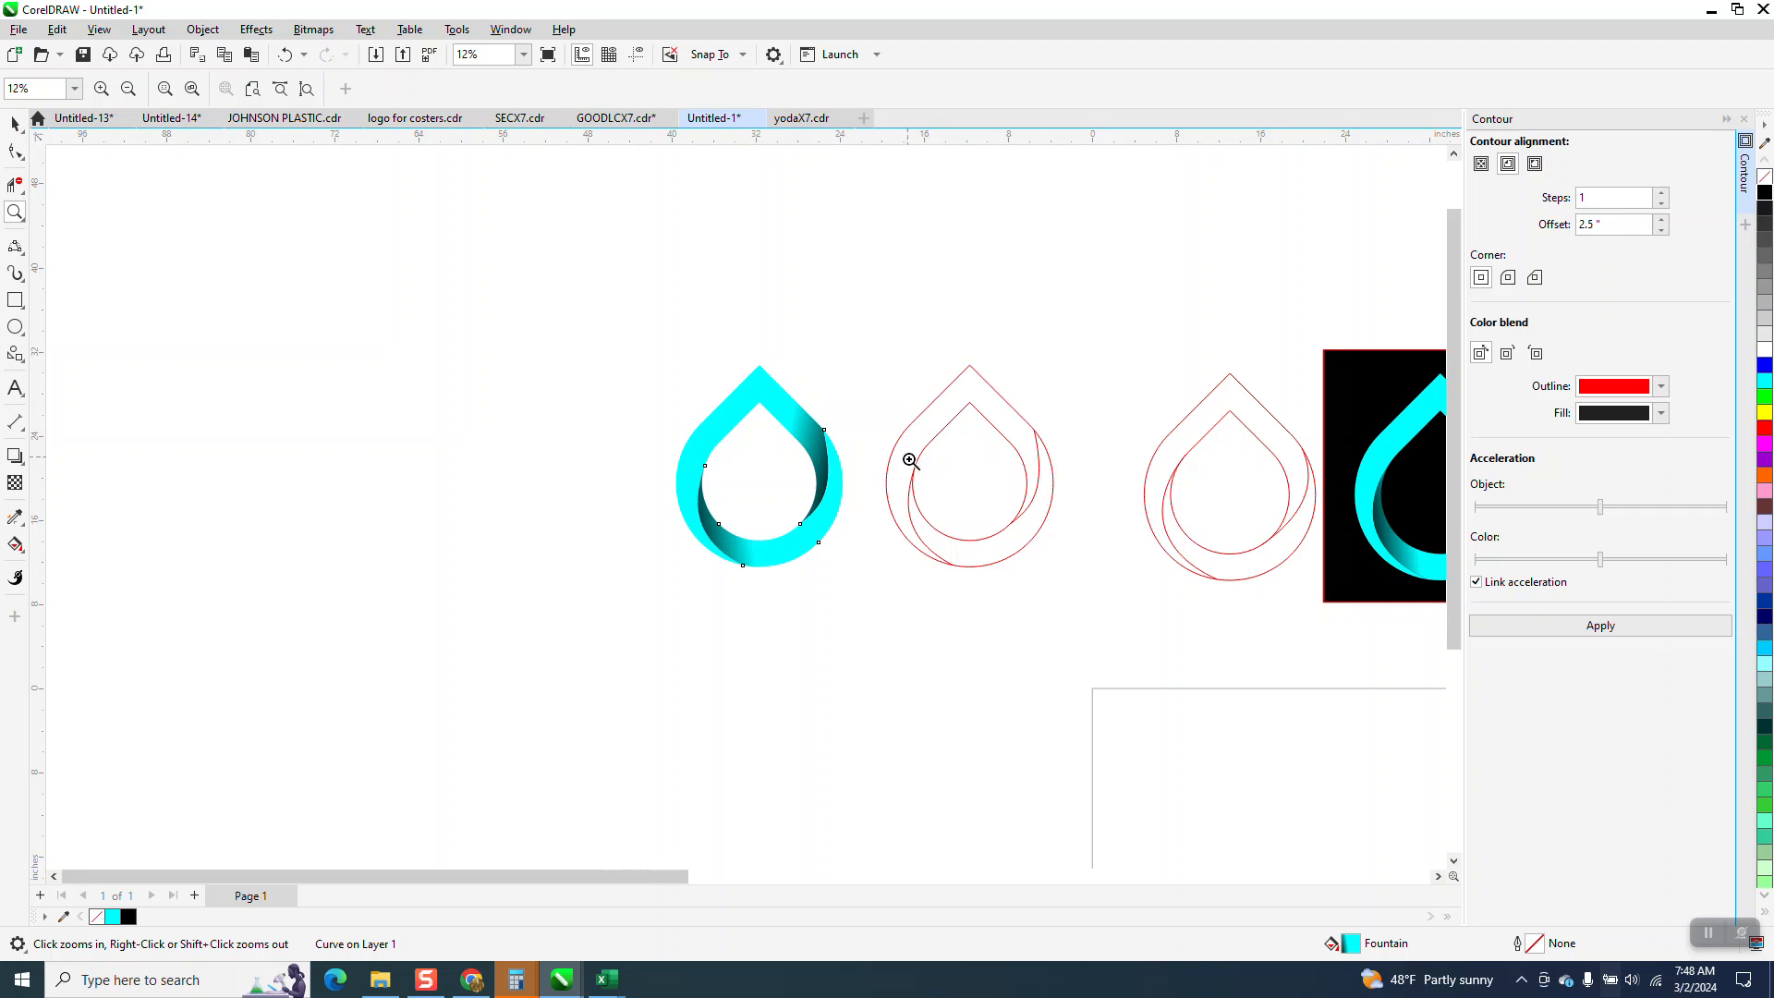
{"action": "left_click", "coordinate": [14, 300]}
{"action": "left_click_drag", "start_coordinate": [723, 366], "coordinate": [871, 557]}
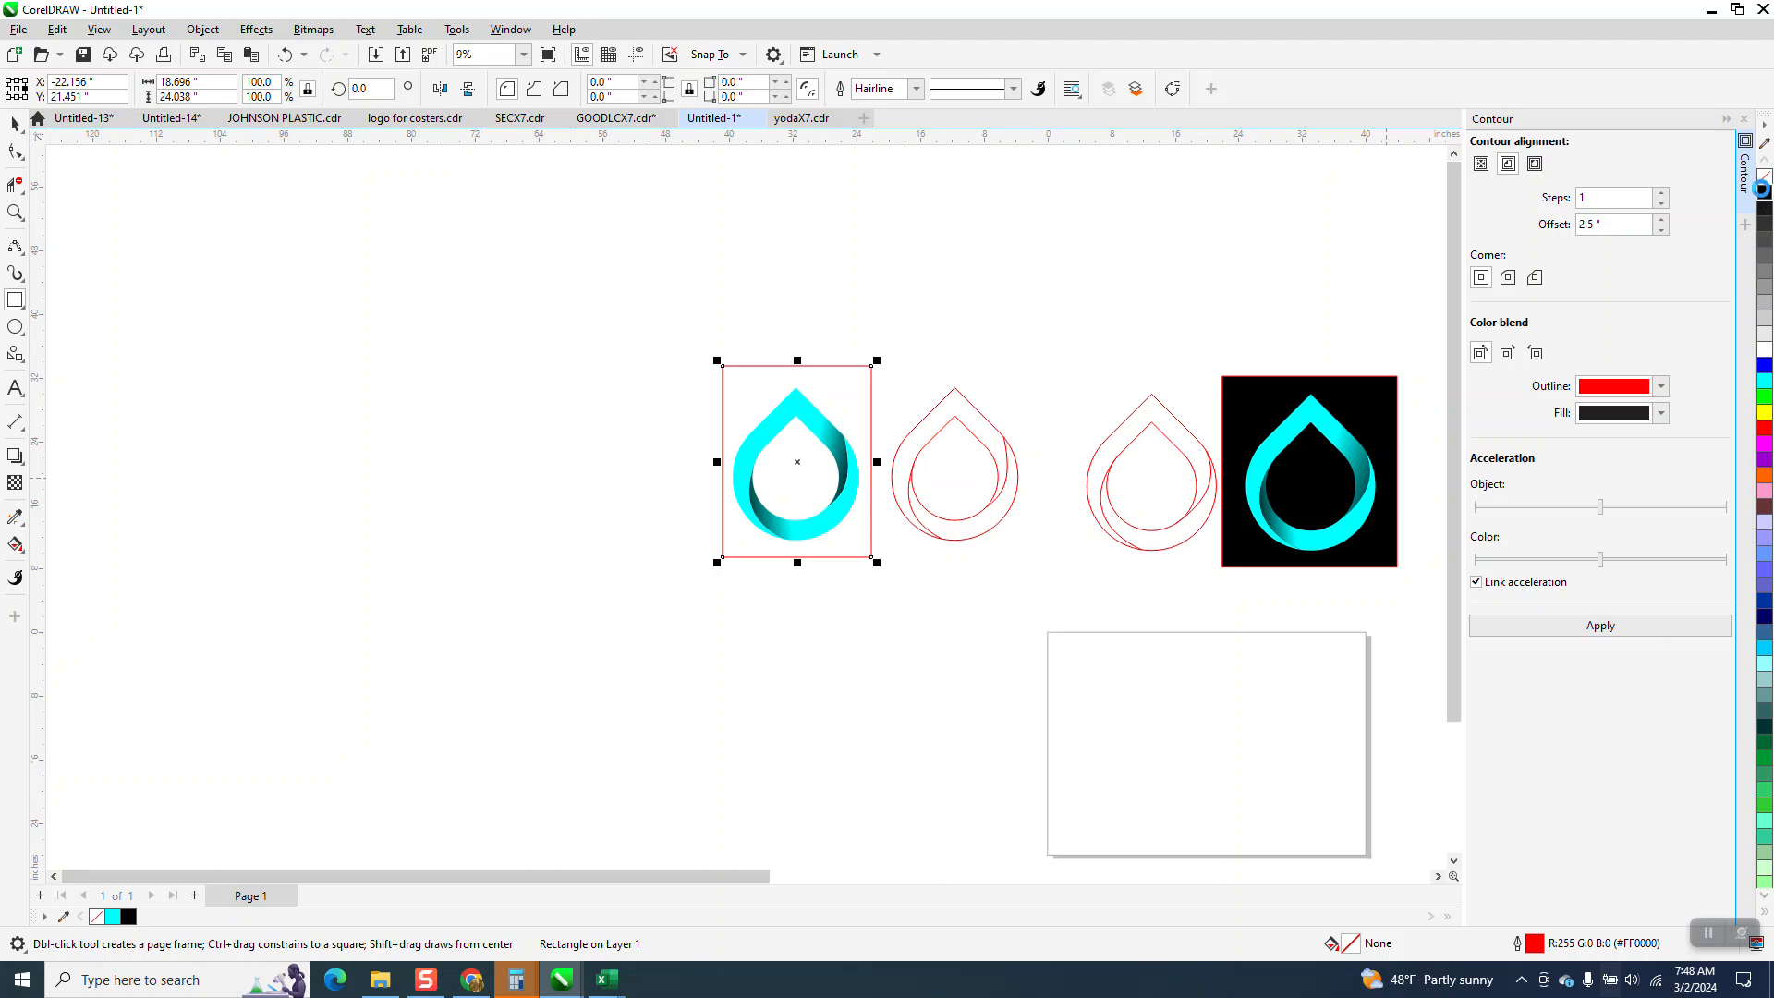
{"action": "left_click", "coordinate": [1764, 194]}
Send the black rectangle to the back of the page, behind the assembled logo.
{"action": "left_click", "coordinate": [202, 30]}
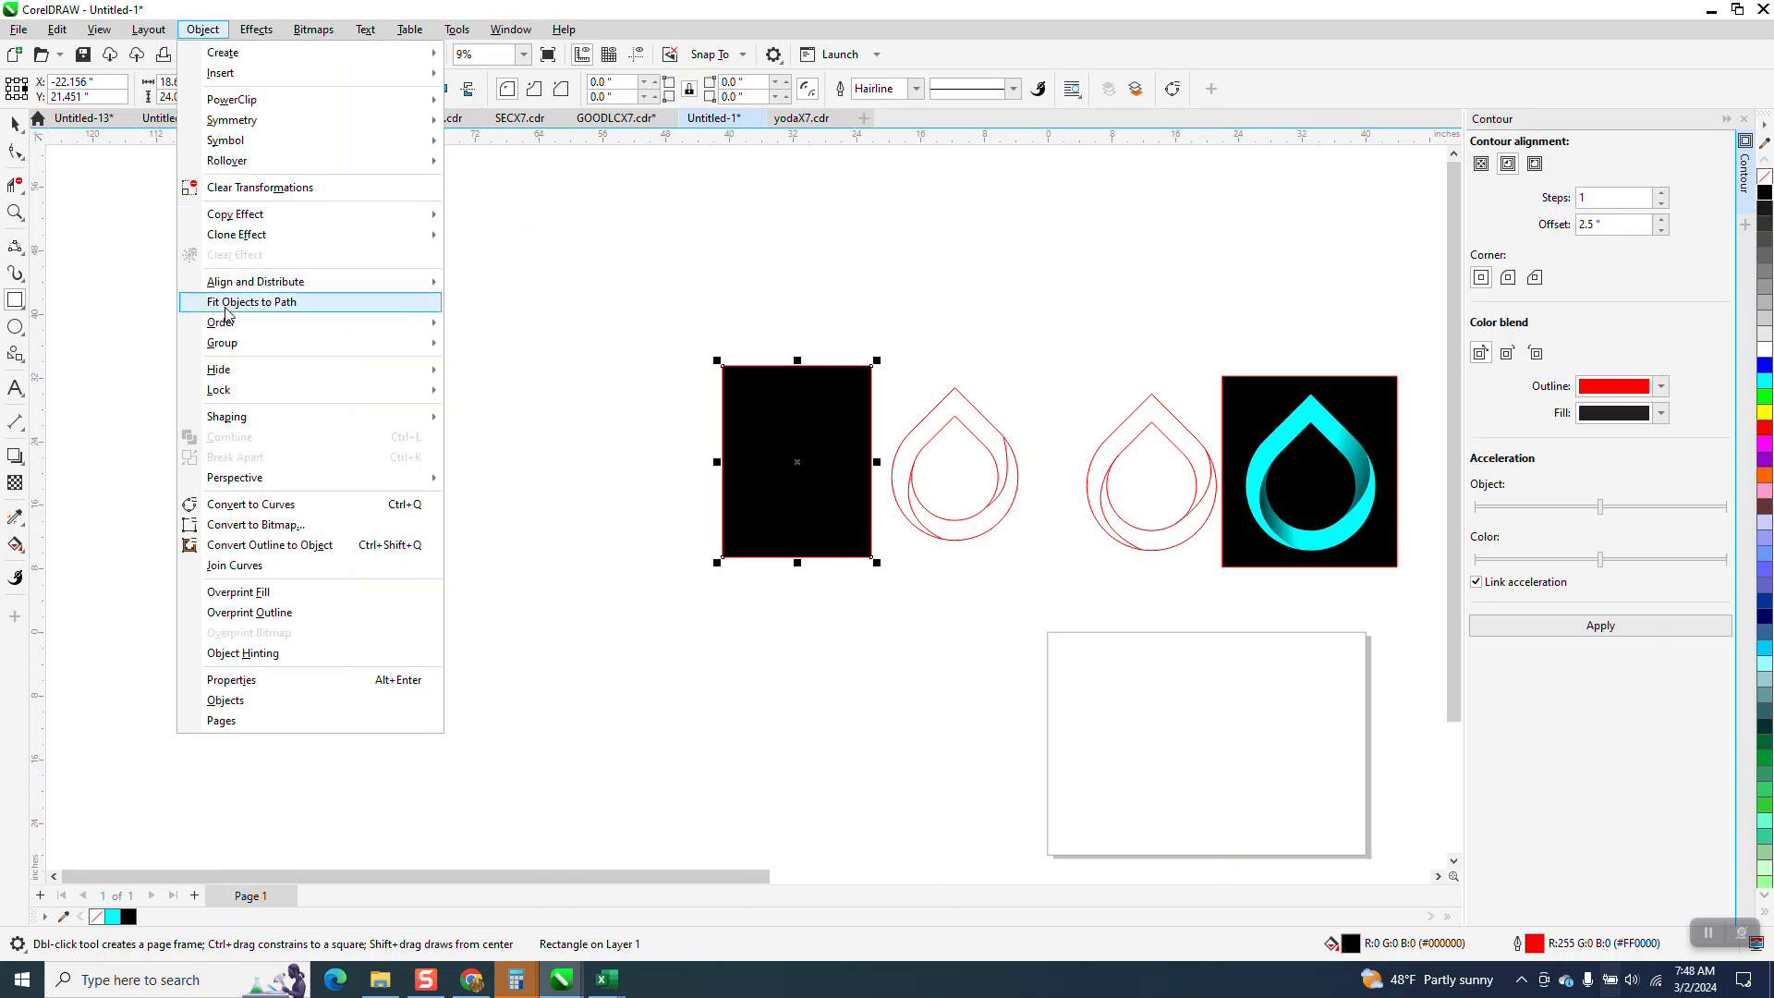
{"action": "mouse_move", "coordinate": [226, 325]}
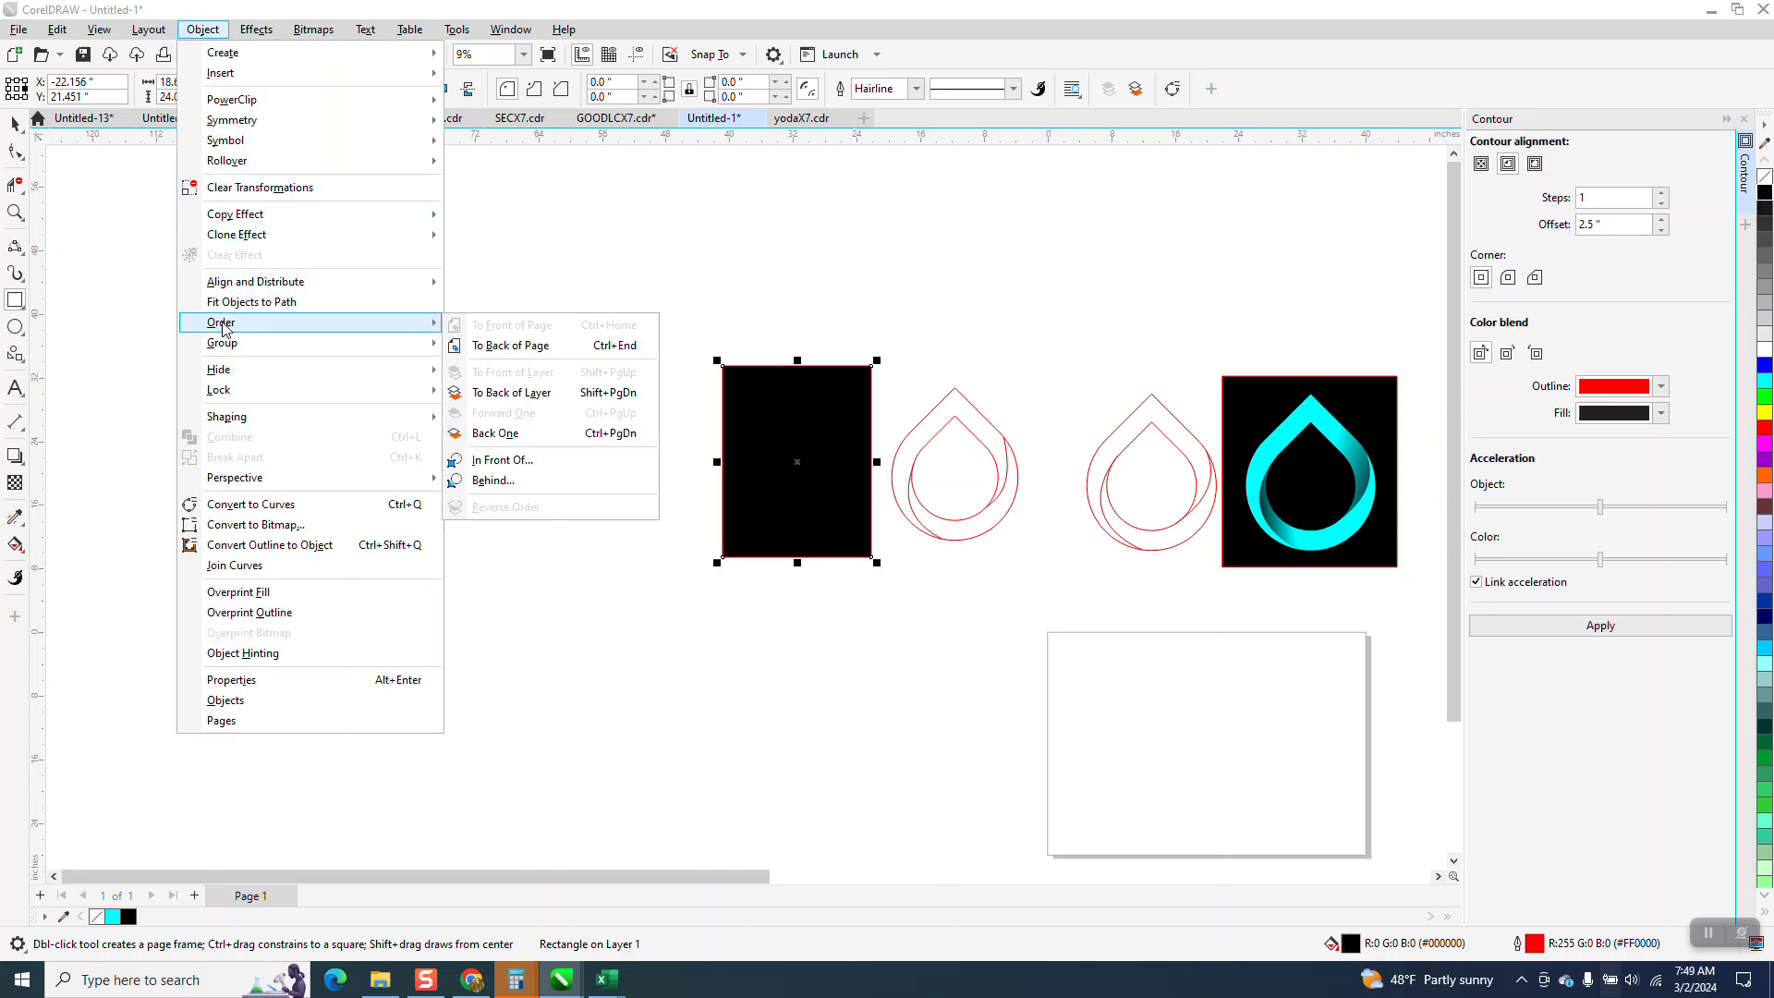
{"action": "left_click", "coordinate": [526, 348]}
{"action": "key", "text": "z"}
{"action": "left_click_drag", "start_coordinate": [634, 380], "coordinate": [941, 600]}
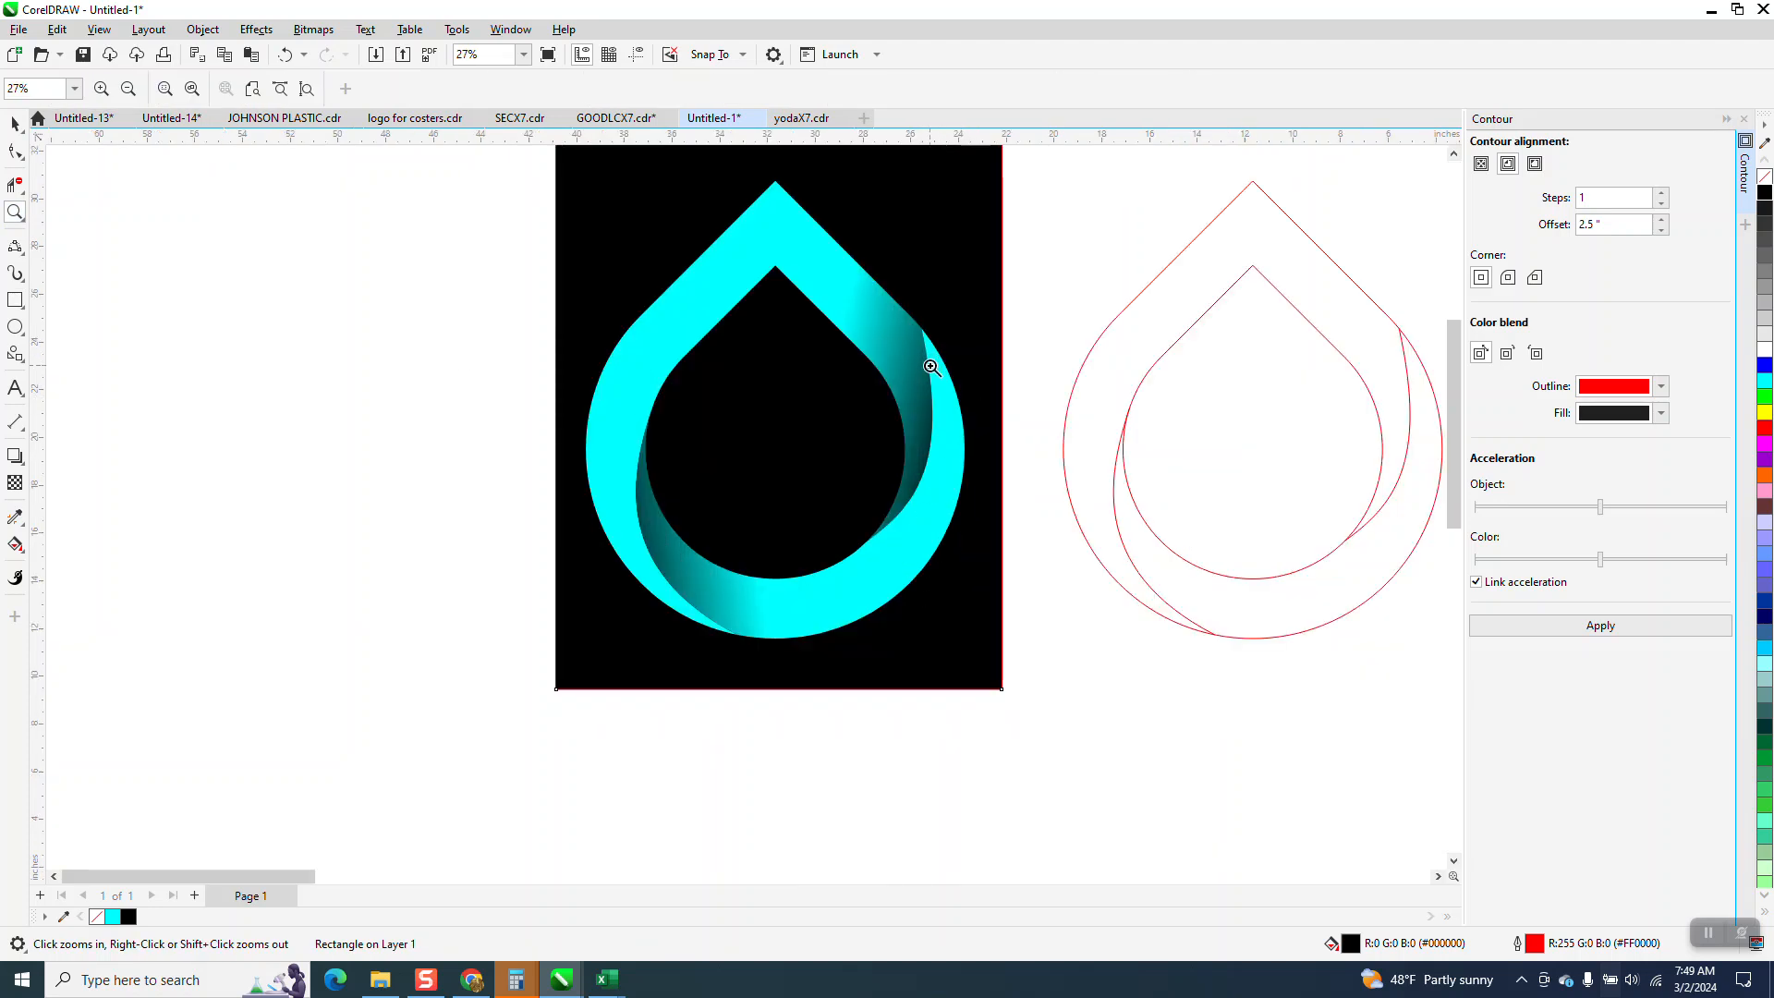
Undo the black background rectangle and the lower crescent's move.
{"action": "left_click", "coordinate": [284, 56]}
{"action": "left_click", "coordinate": [283, 56]}
{"action": "left_click", "coordinate": [283, 56]}
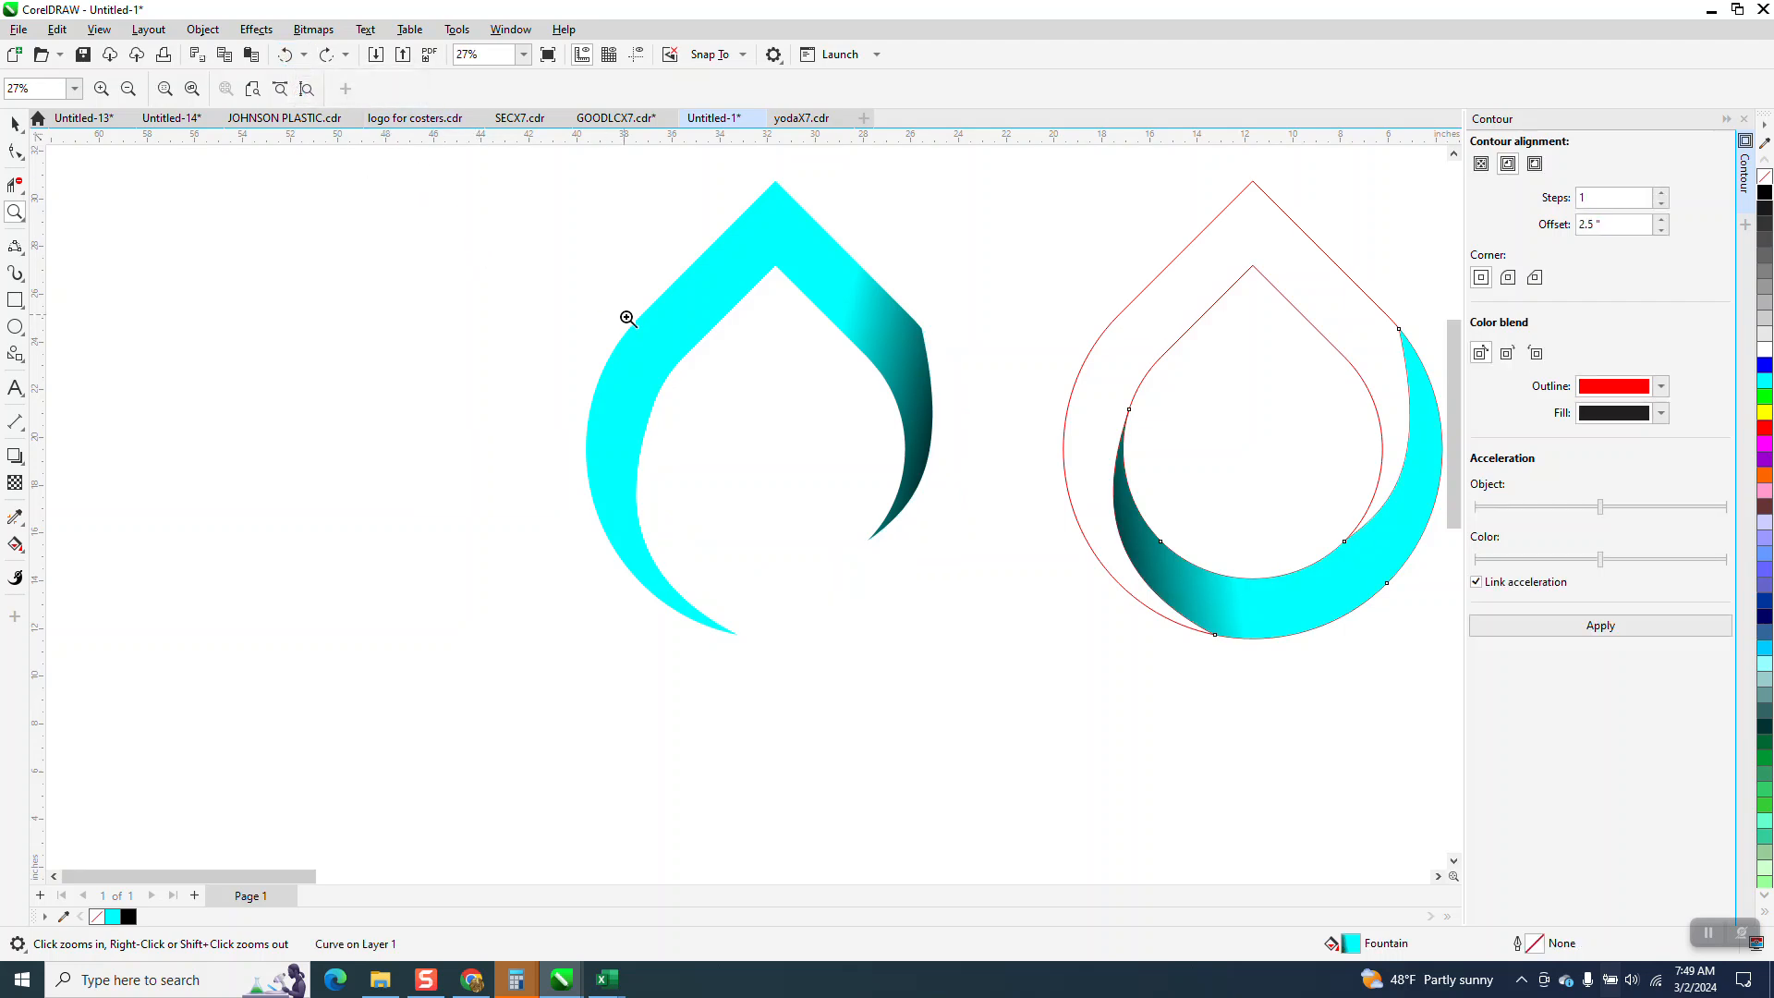
Delete the two gradient-filled pieces, the lower crescent and the upper band, leaving only the teardrop outlines.
{"action": "key", "text": "Delete"}
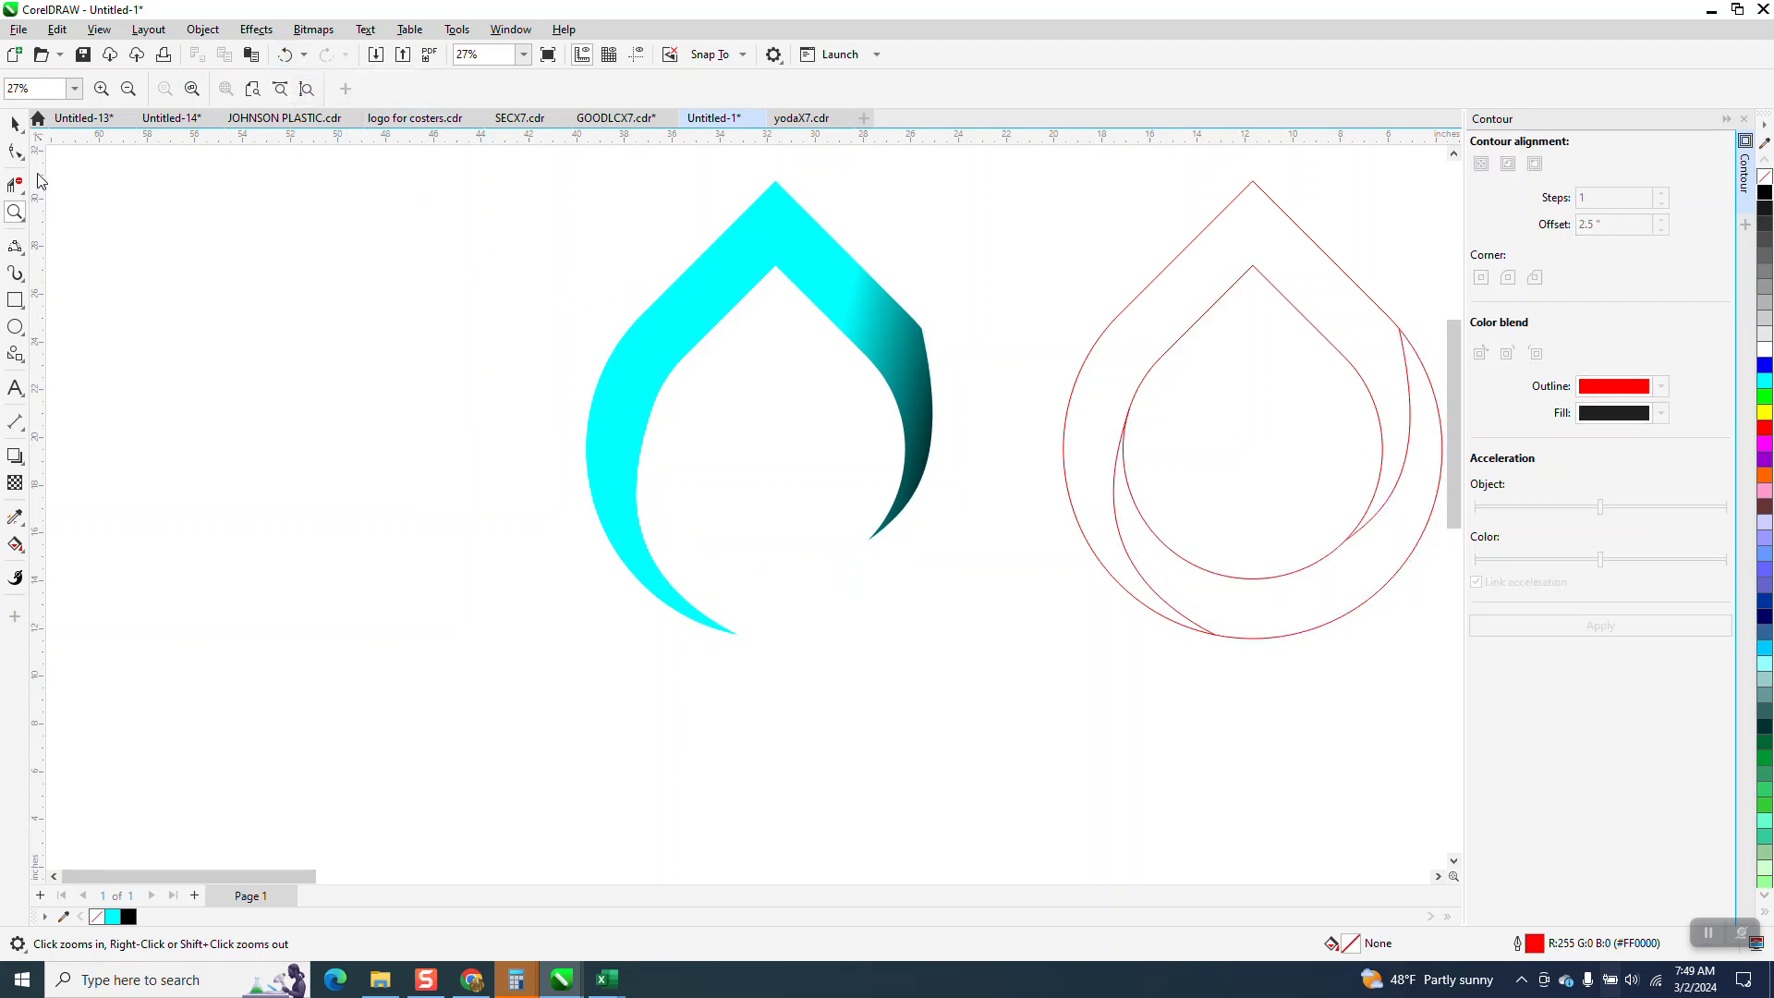
{"action": "left_click", "coordinate": [15, 123]}
{"action": "left_click", "coordinate": [871, 332]}
{"action": "key", "text": "Delete"}
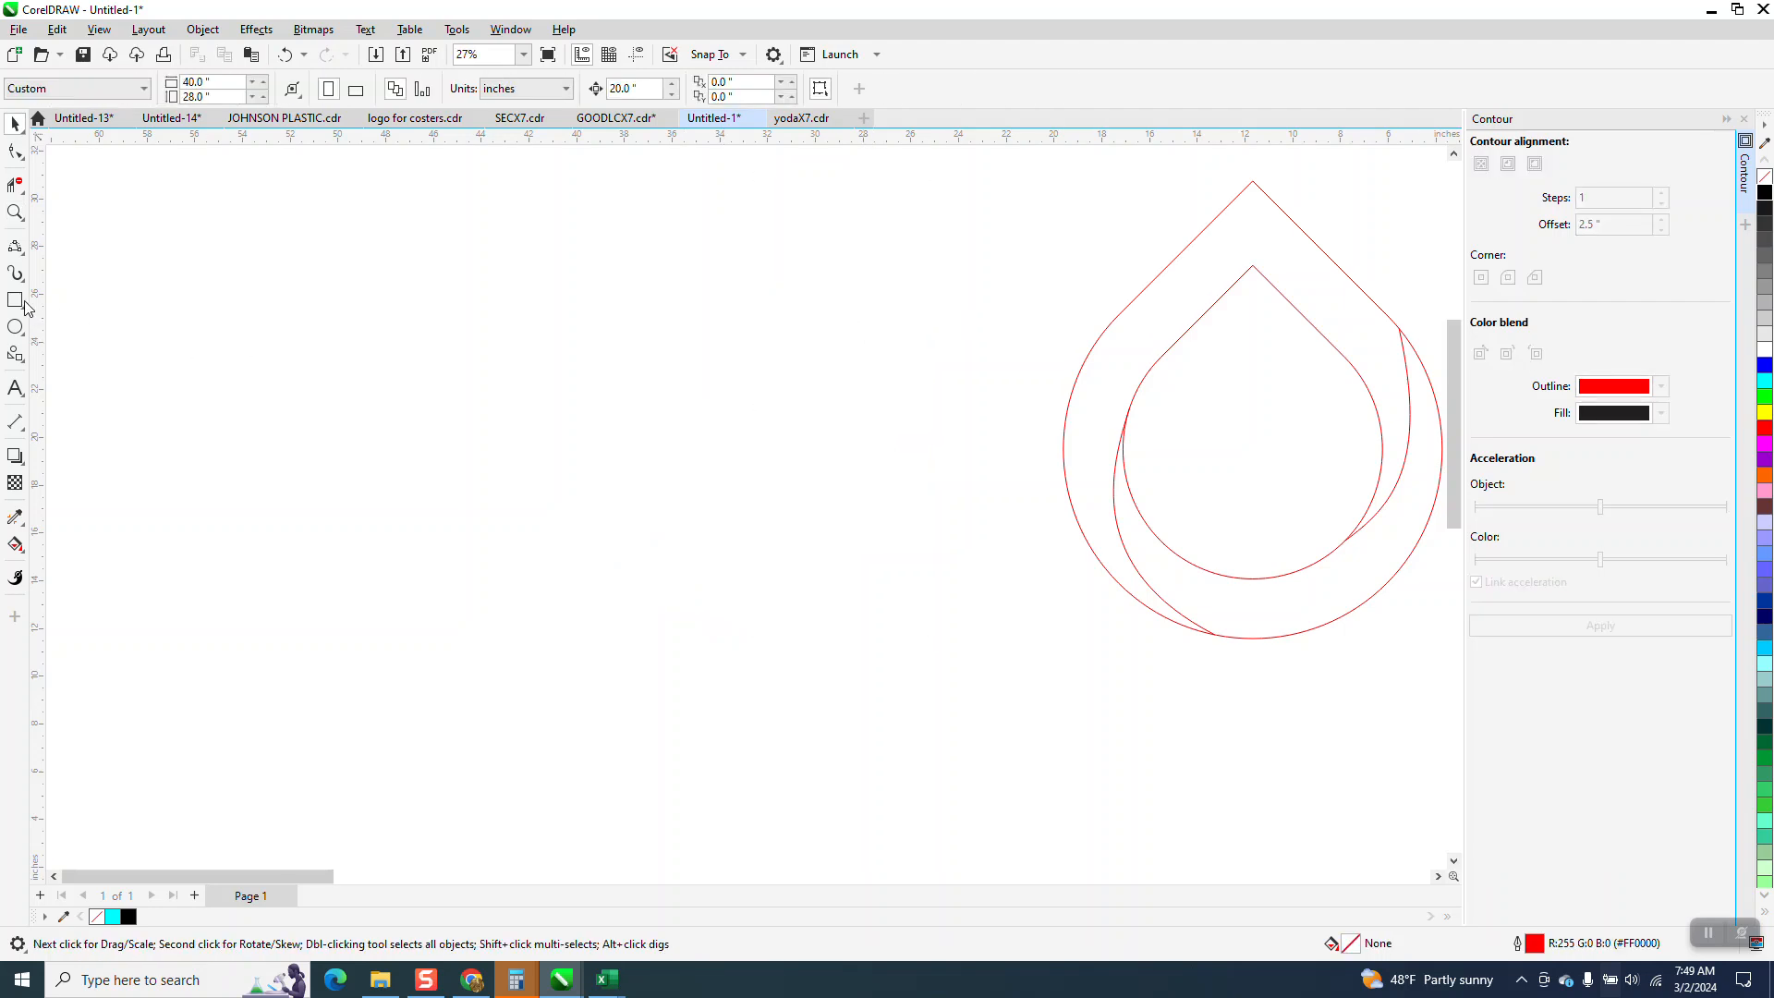
Move the right curve's upper end to the node at the outer teardrop's upper-right shoulder and bend the curve further outward.
{"action": "left_click", "coordinate": [15, 211]}
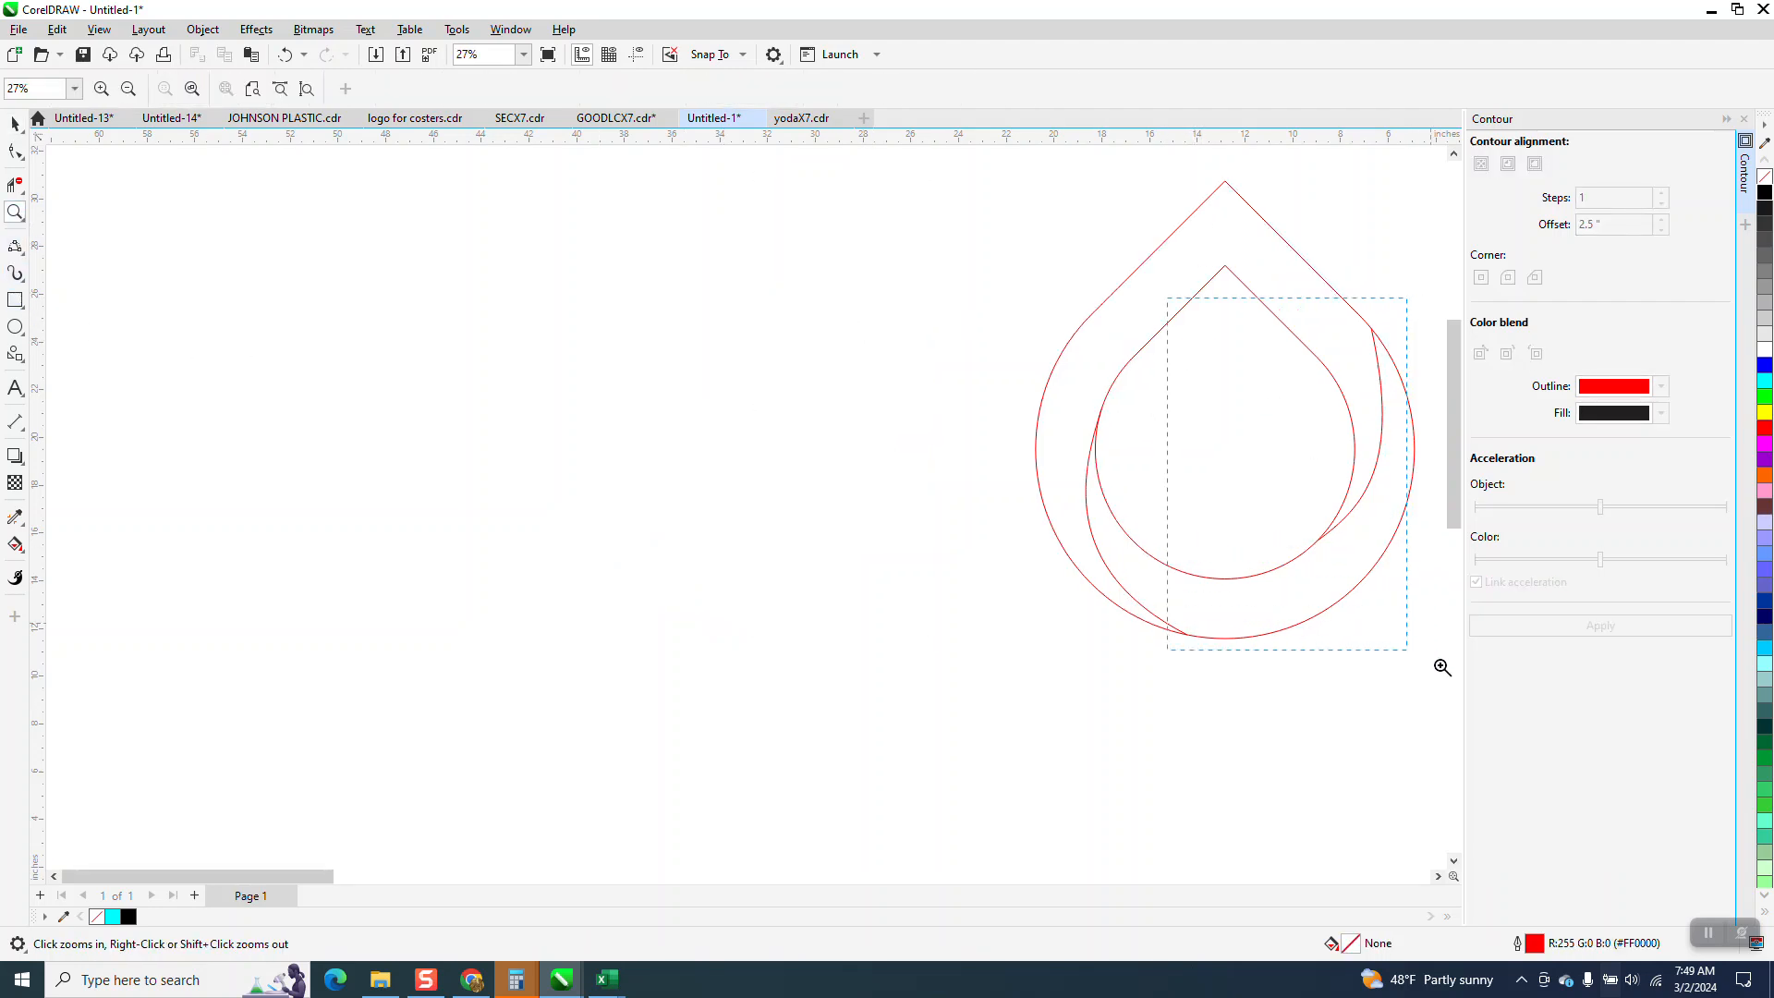
{"action": "left_click_drag", "start_coordinate": [1439, 667], "coordinate": [1439, 667]}
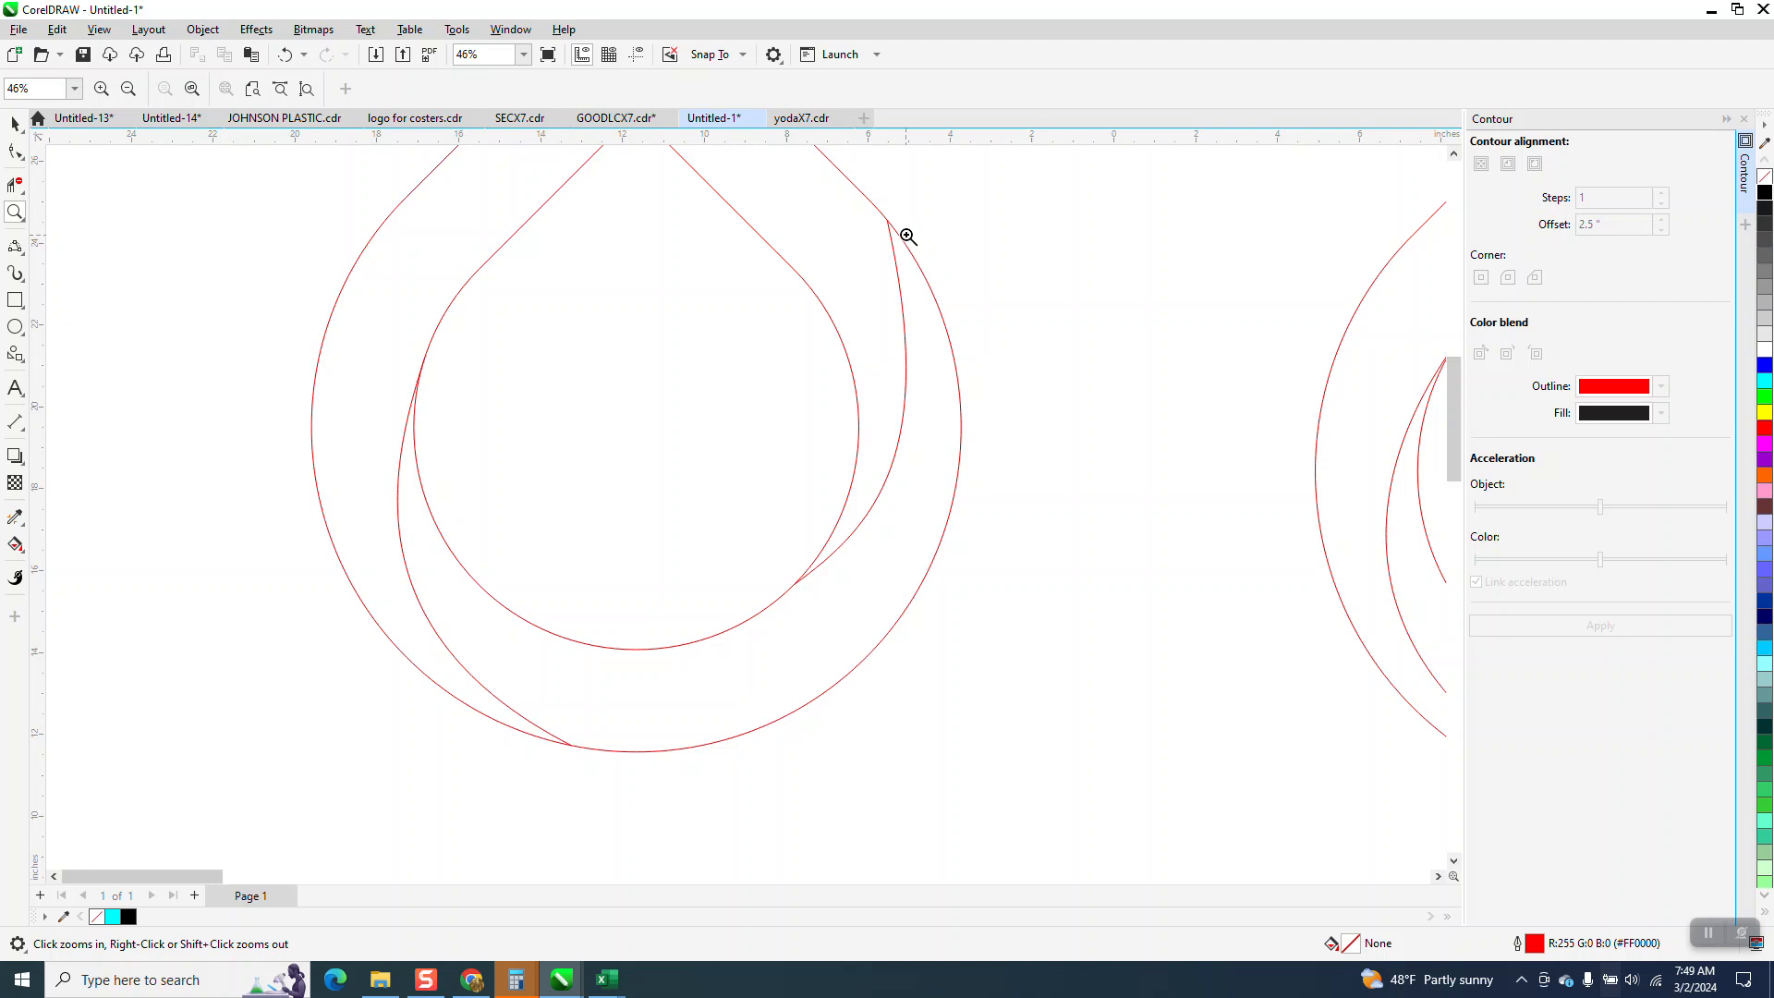
{"action": "left_click", "coordinate": [15, 153]}
{"action": "left_click", "coordinate": [893, 238]}
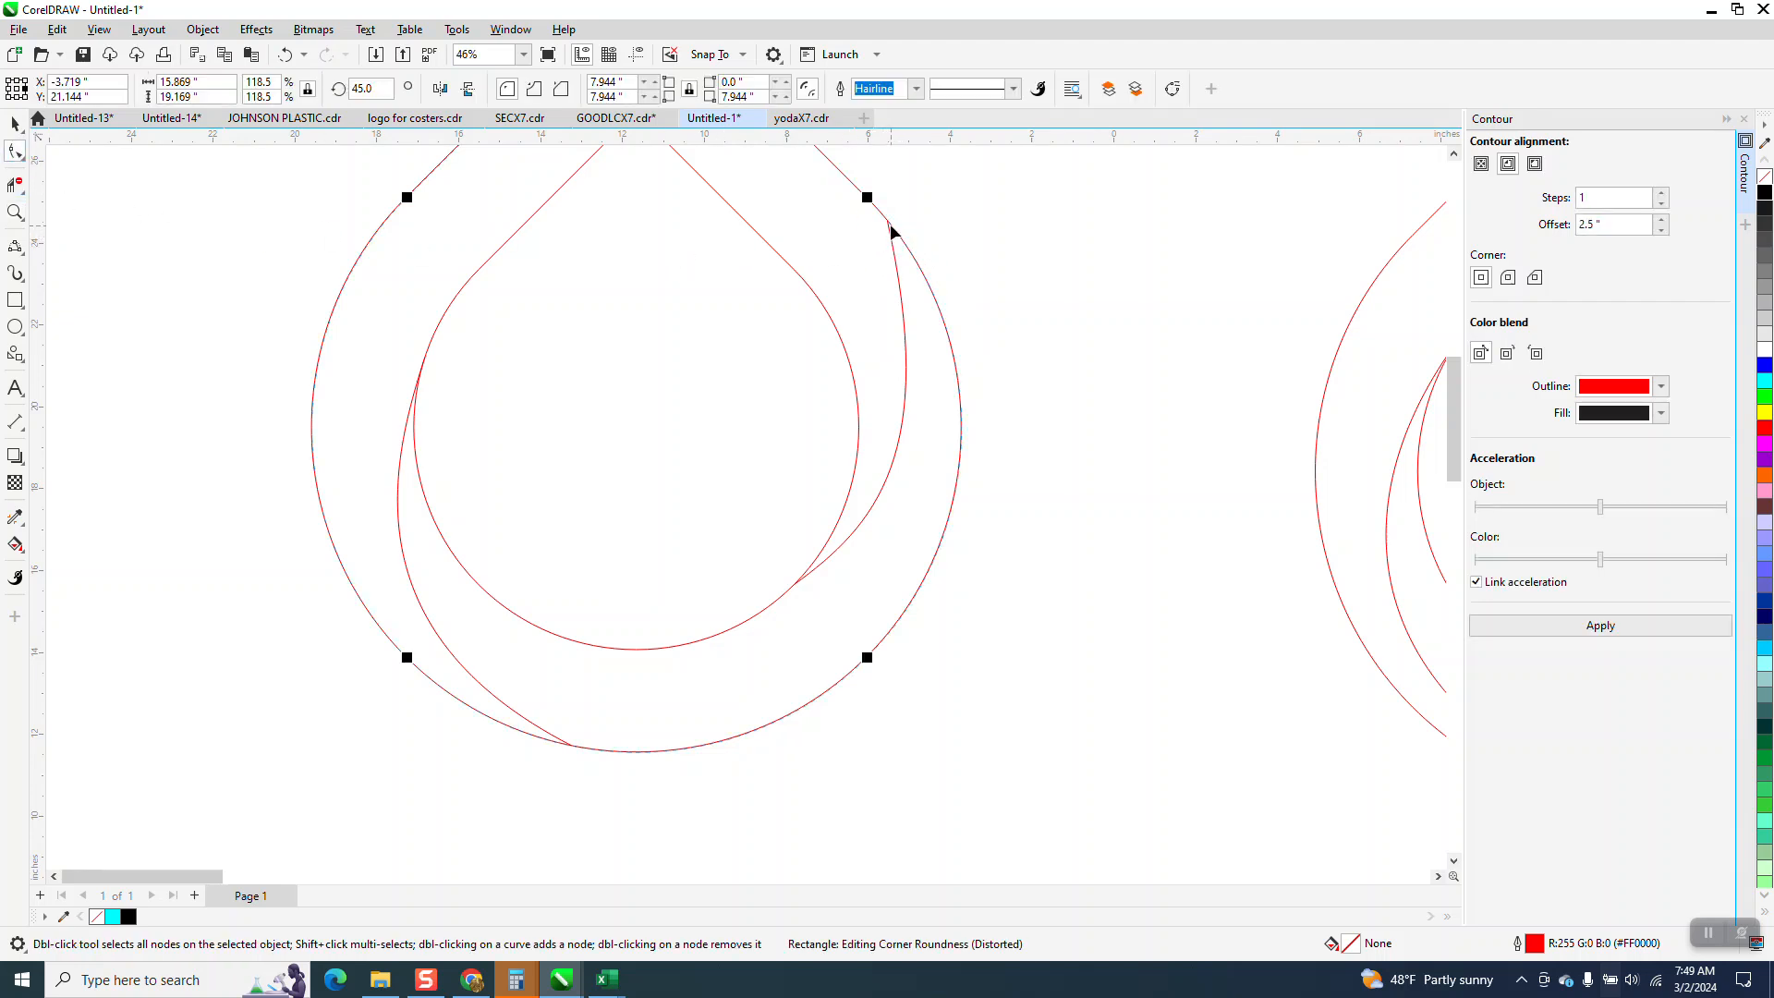
{"action": "left_click", "coordinate": [892, 239]}
{"action": "left_click_drag", "start_coordinate": [891, 225], "coordinate": [869, 198]}
{"action": "left_click_drag", "start_coordinate": [929, 430], "coordinate": [961, 361]}
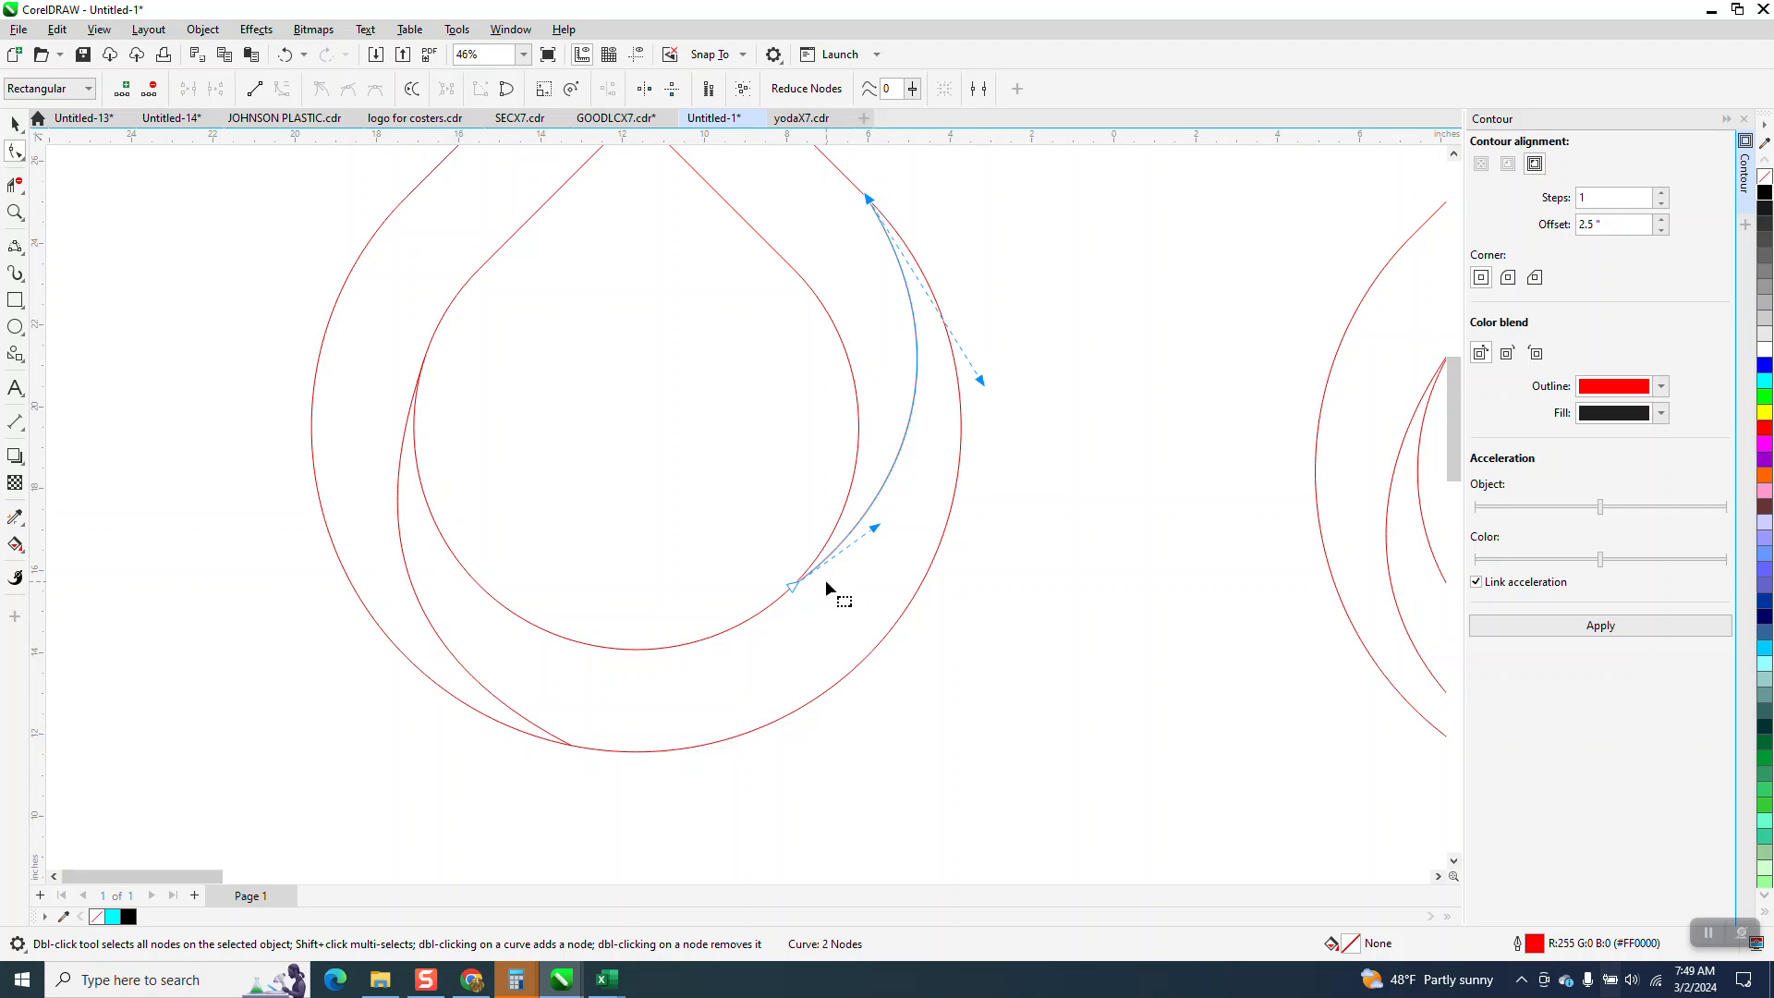
{"action": "scroll", "coordinate": [901, 349], "scroll_direction": "down", "scroll_amount": 1}
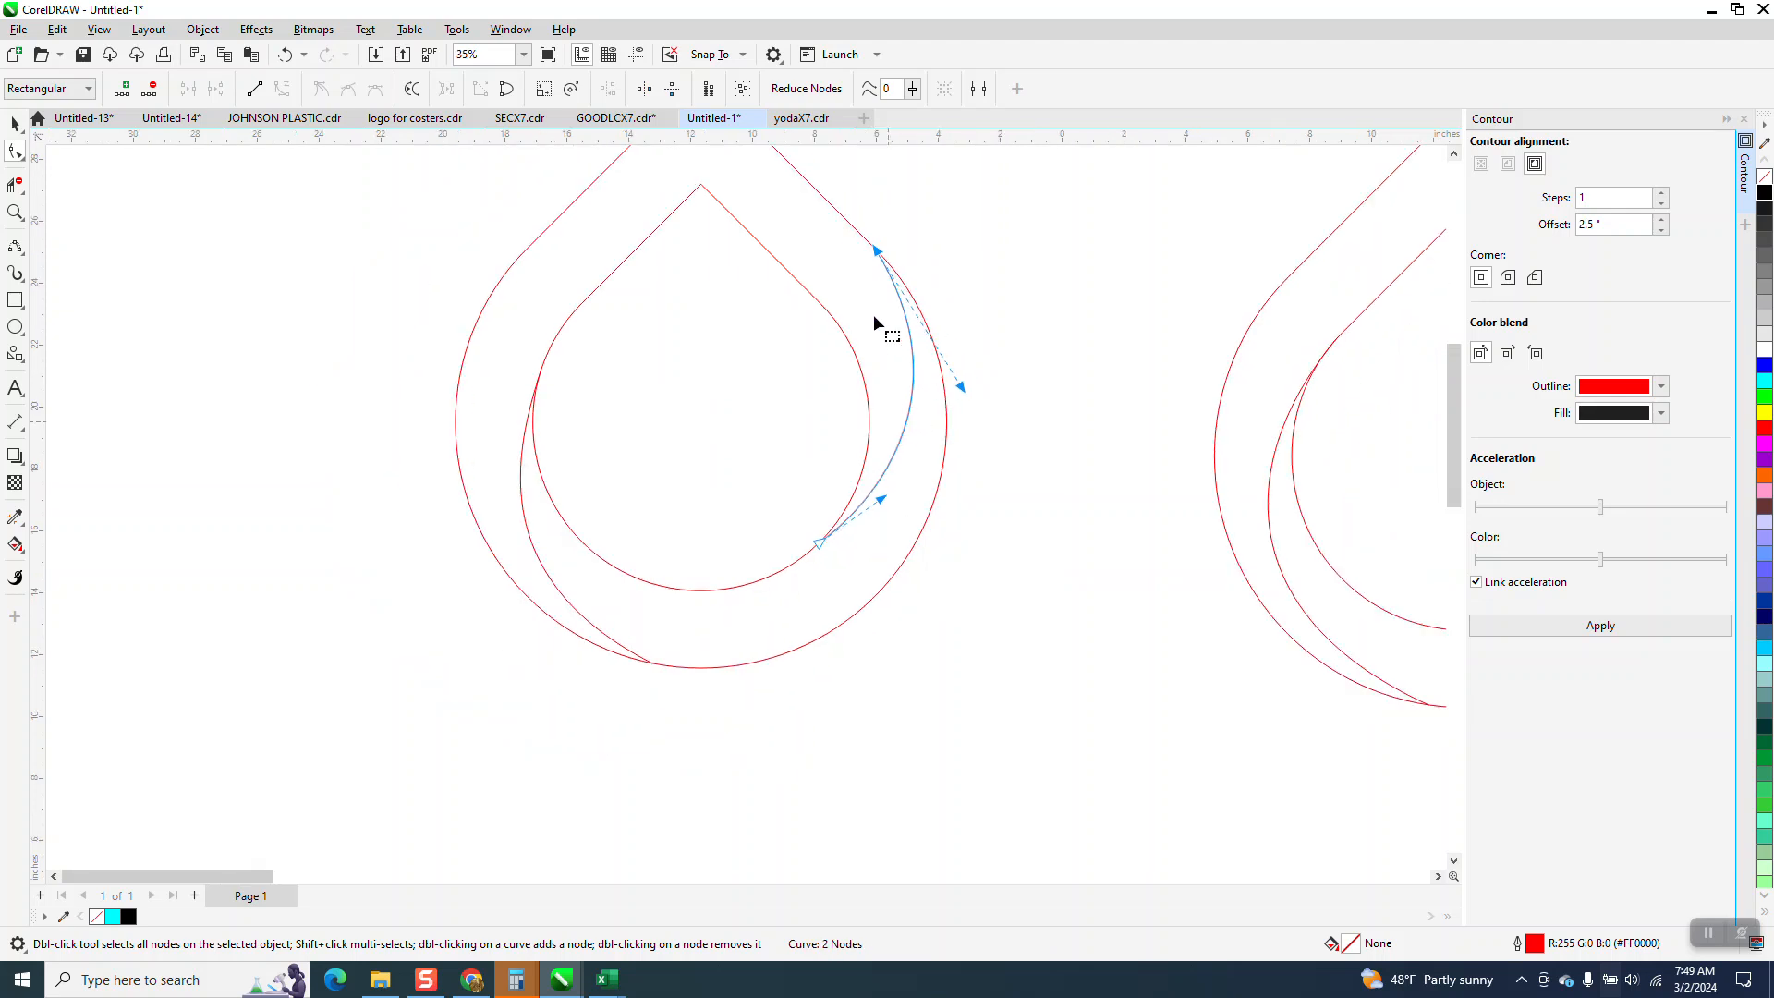
{"action": "left_click", "coordinate": [15, 212]}
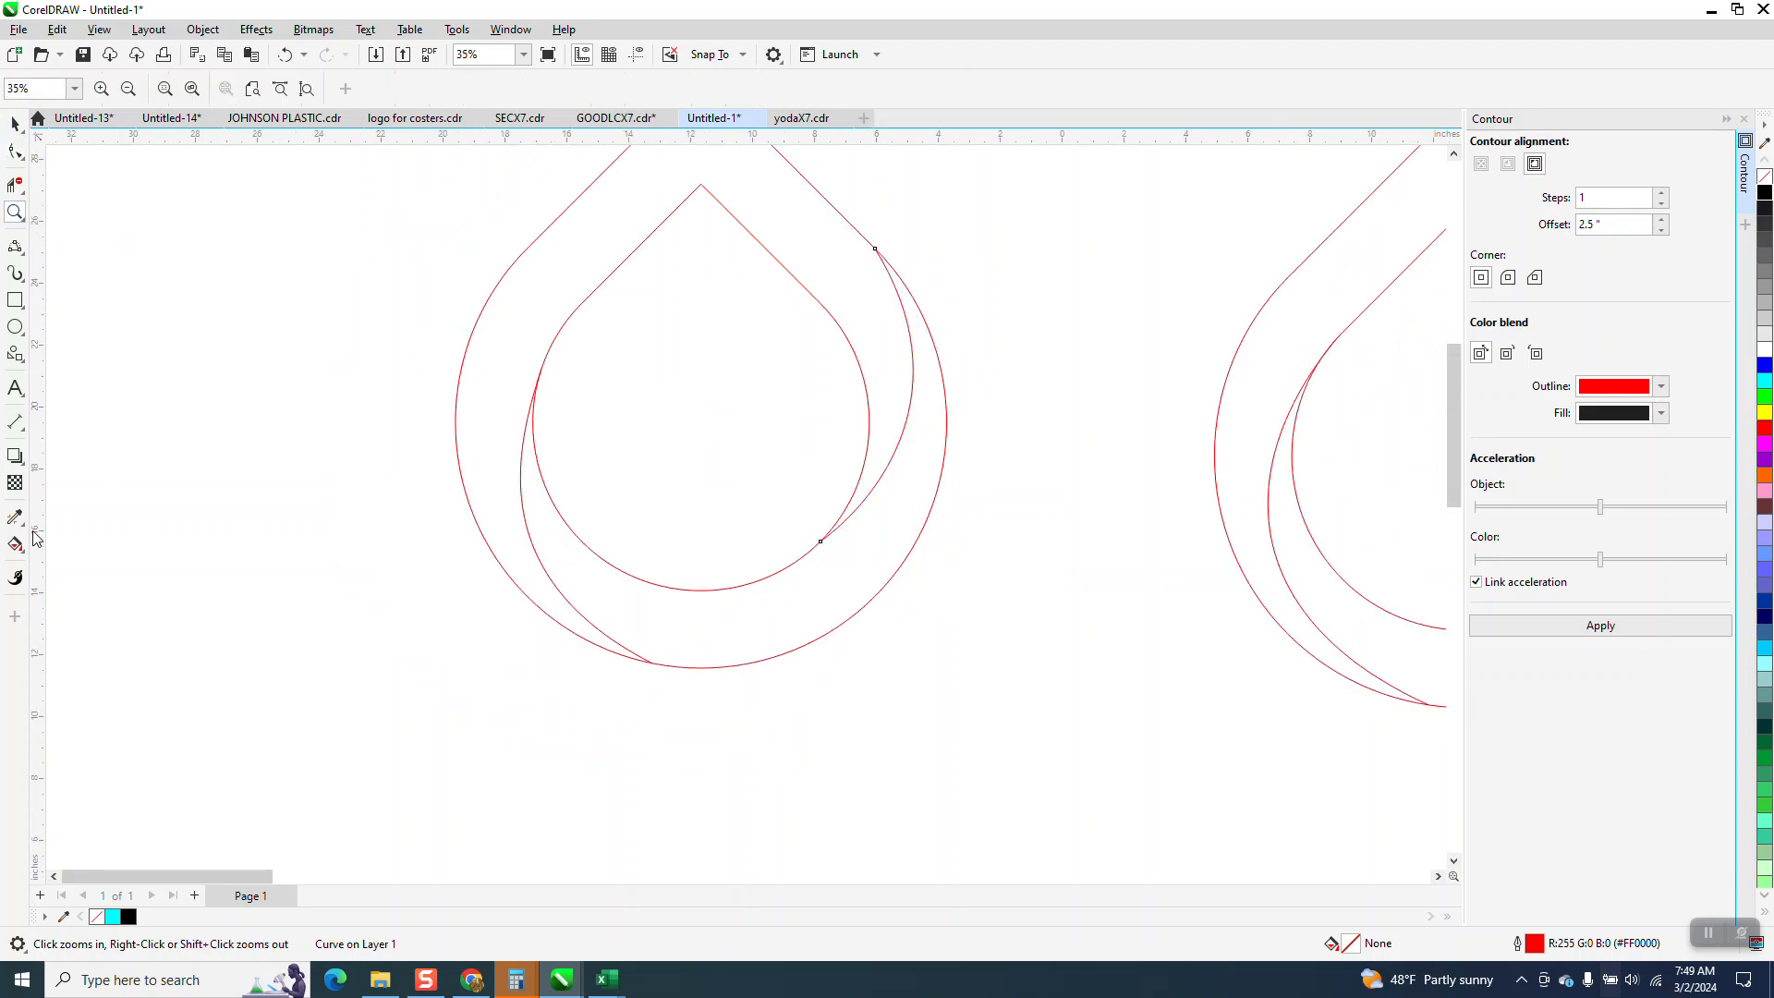
{"action": "left_click", "coordinate": [15, 577]}
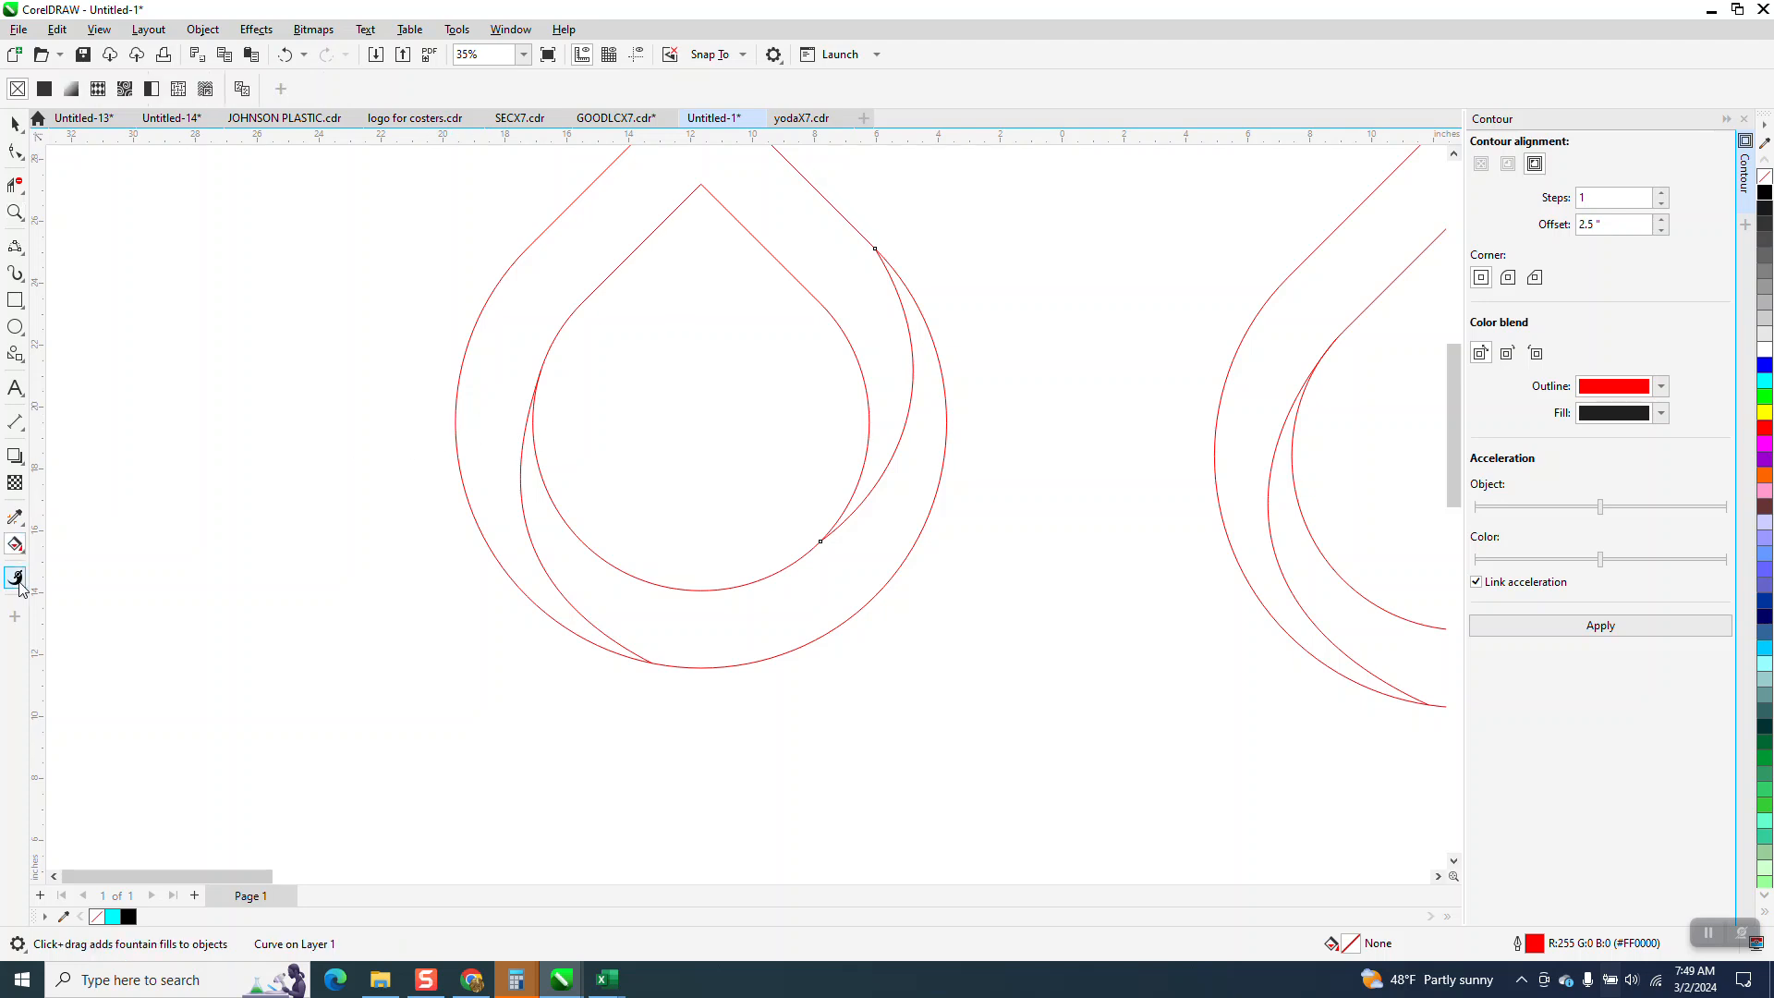
{"action": "left_click", "coordinate": [16, 545]}
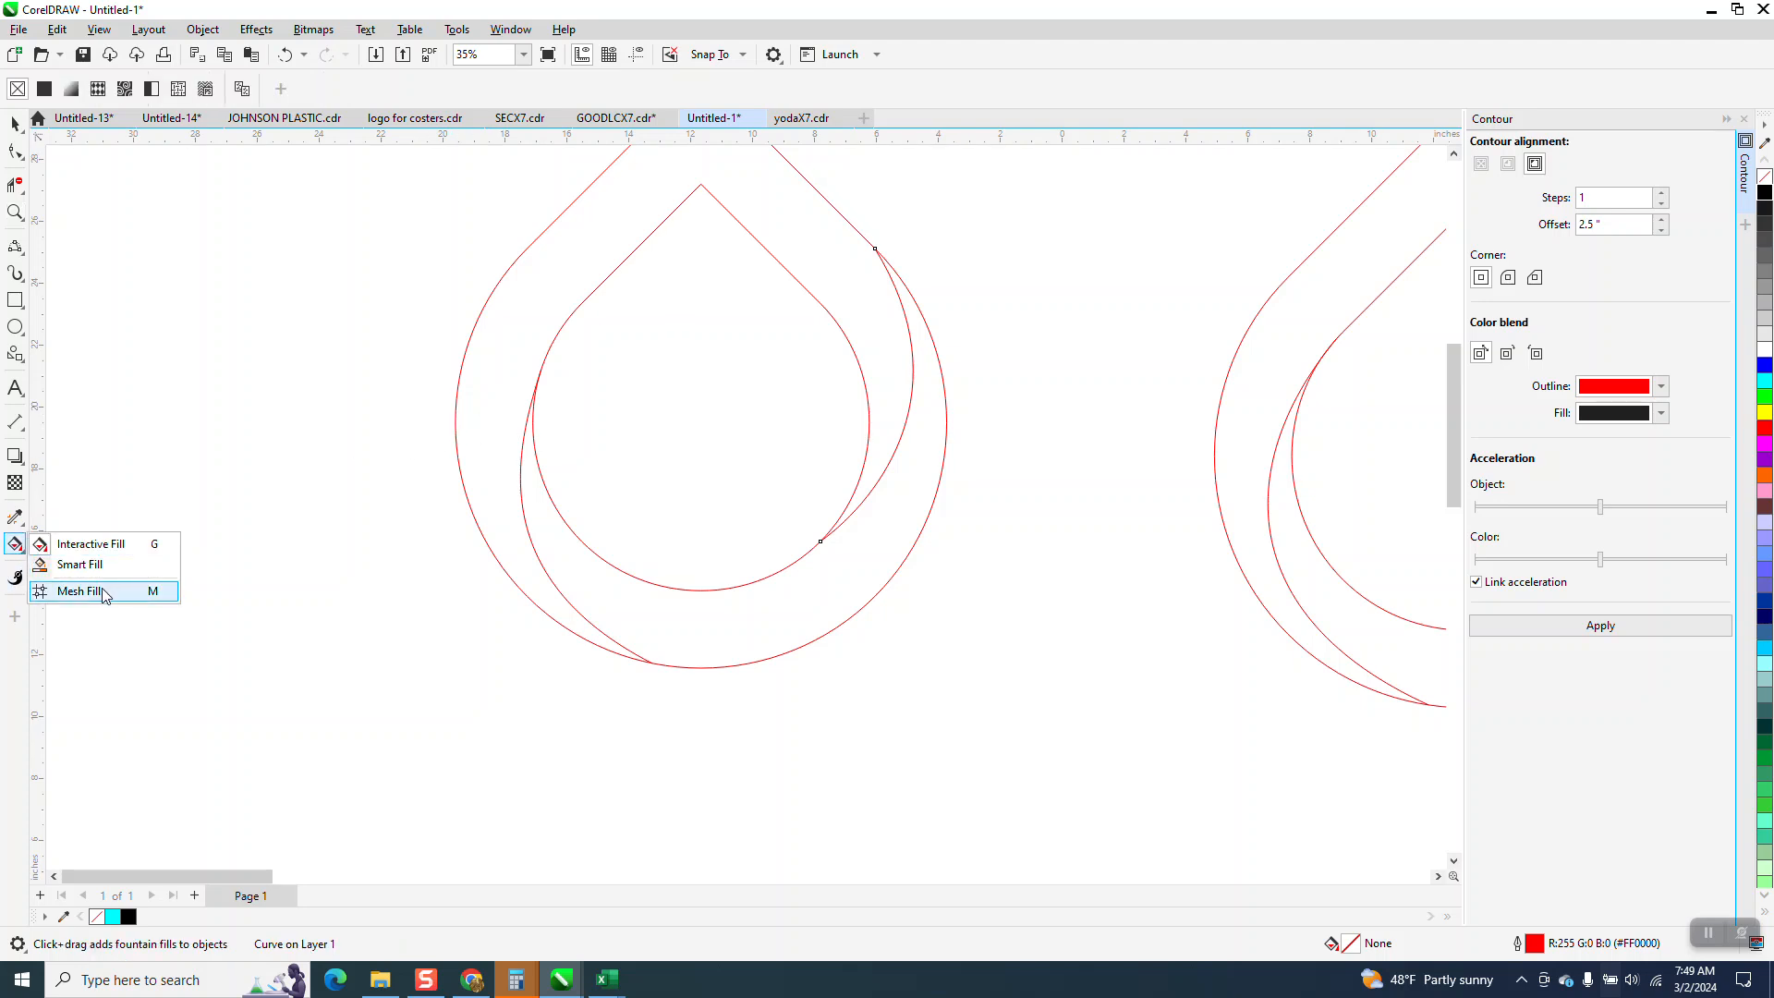
{"action": "left_click", "coordinate": [81, 591]}
Smart Fill the upper band and the lower crescent with cyan and no outline, moving each new piece 20 inches left of the outlines.
{"action": "left_click", "coordinate": [16, 545]}
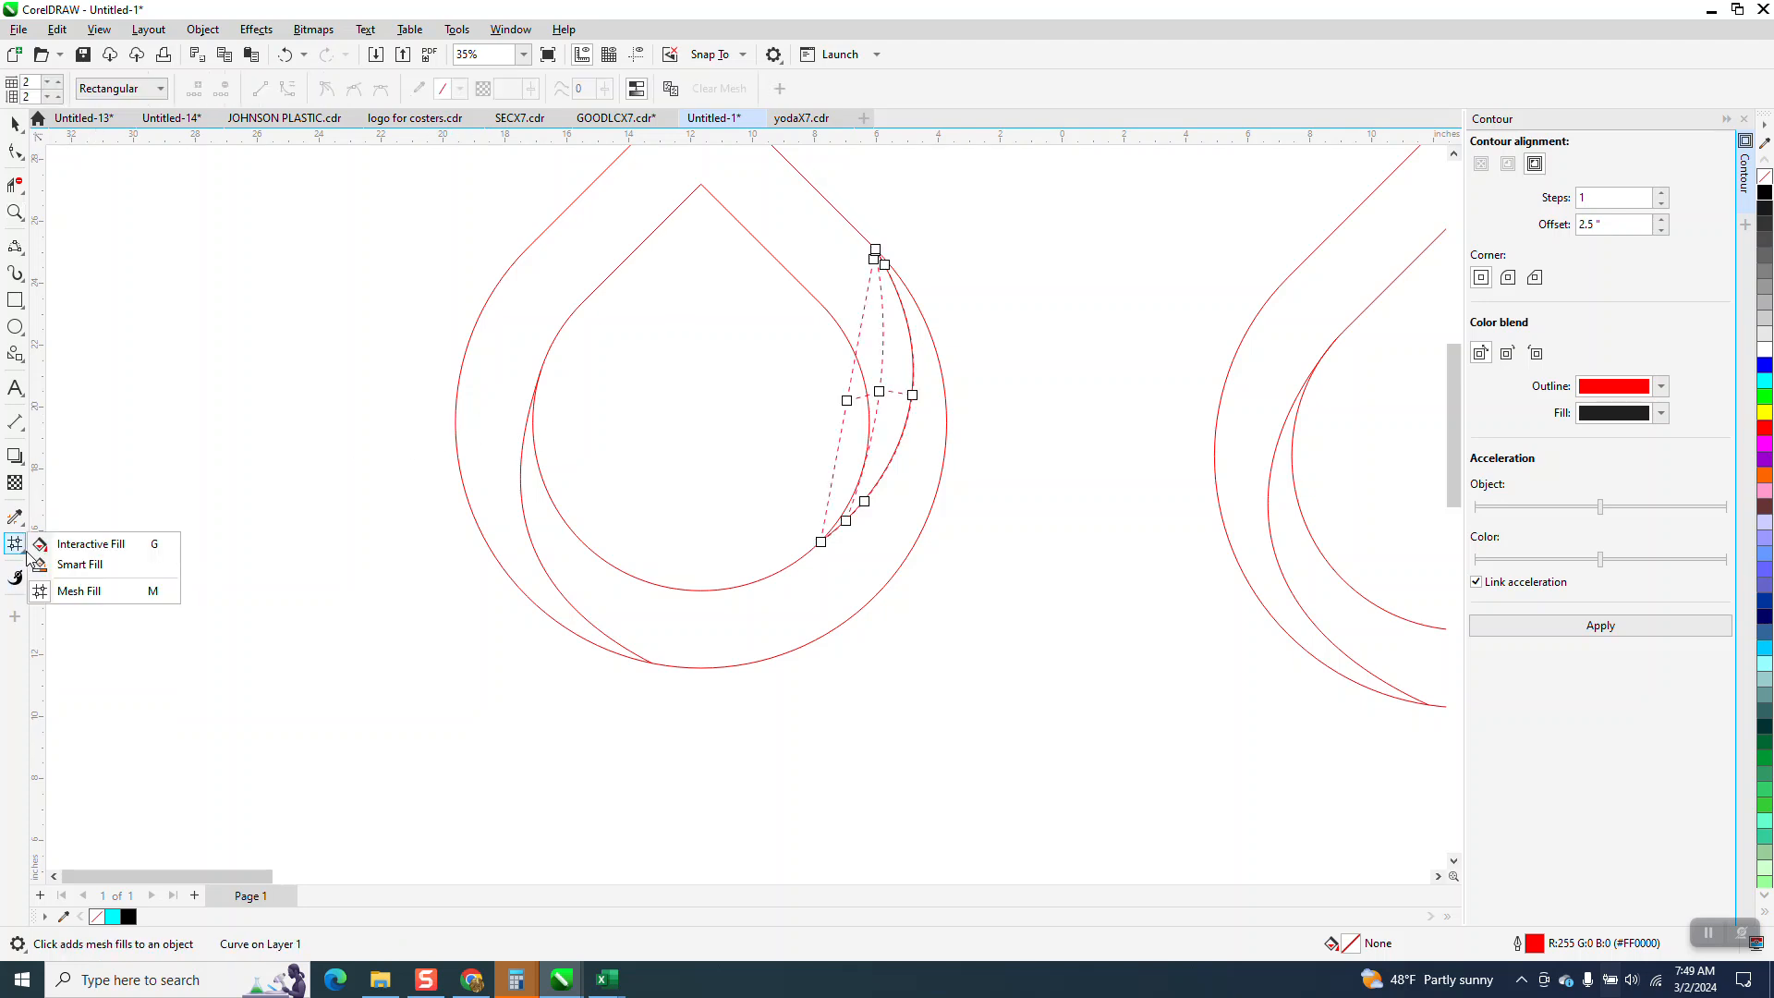
{"action": "left_click", "coordinate": [92, 567]}
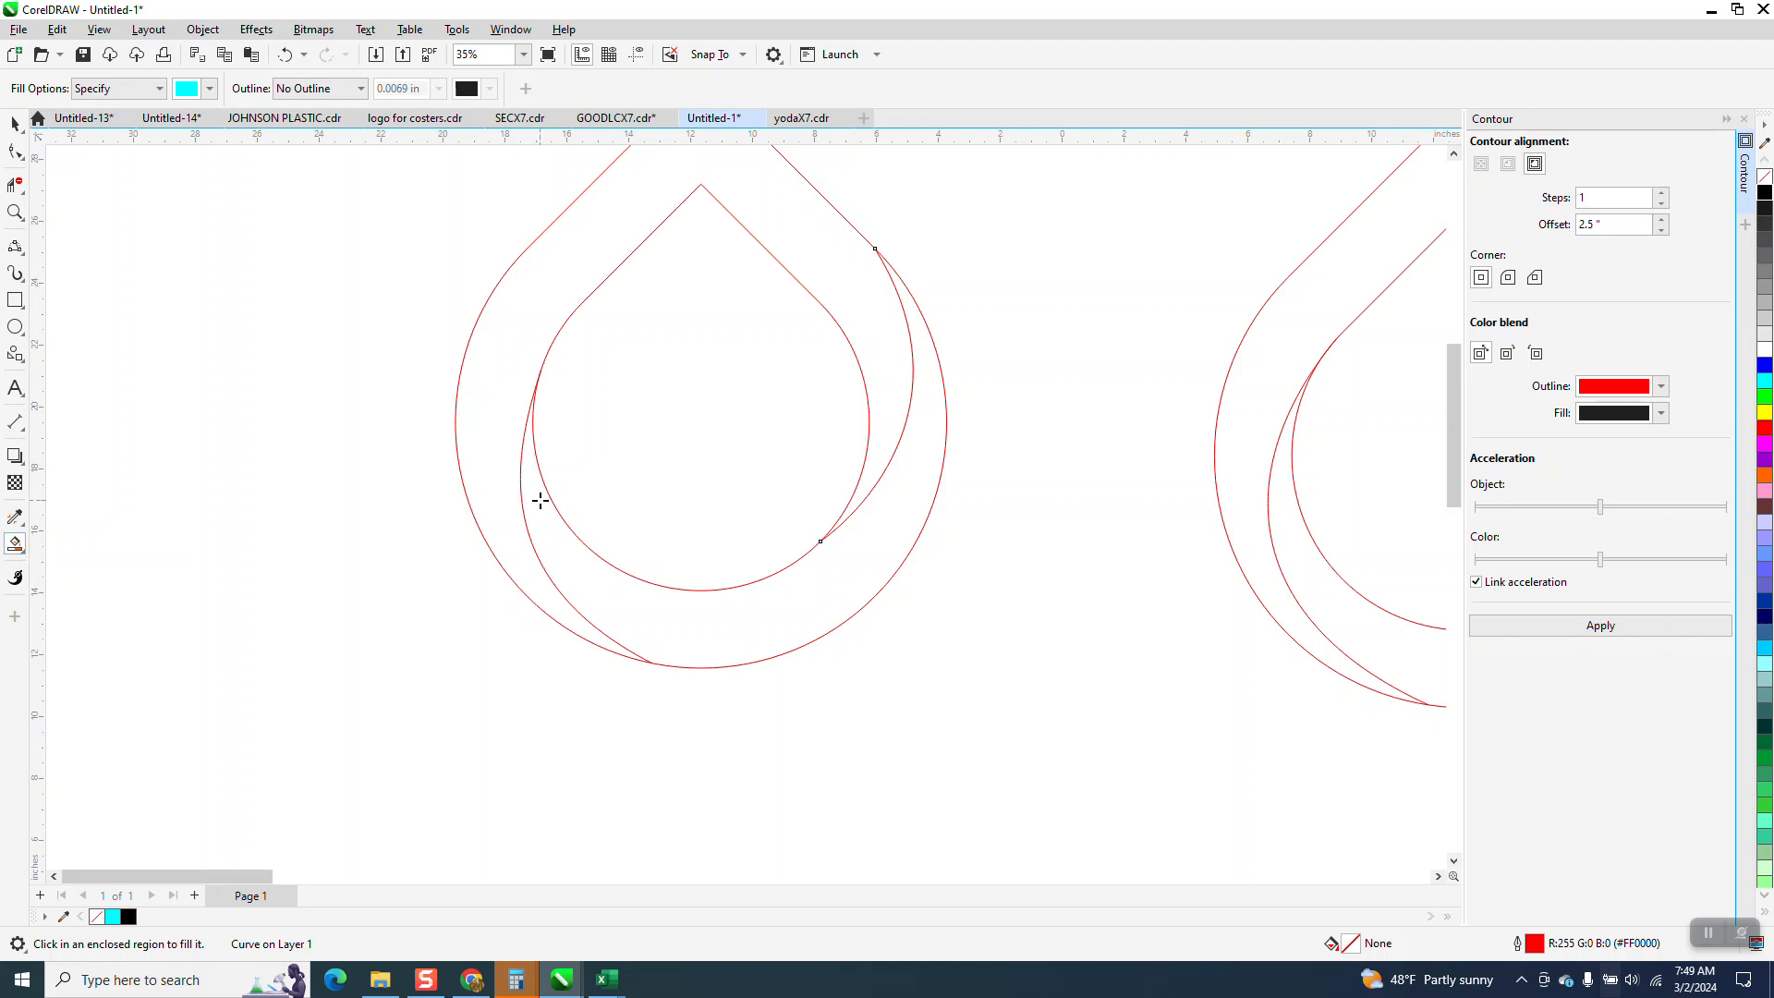
{"action": "left_click", "coordinate": [514, 438]}
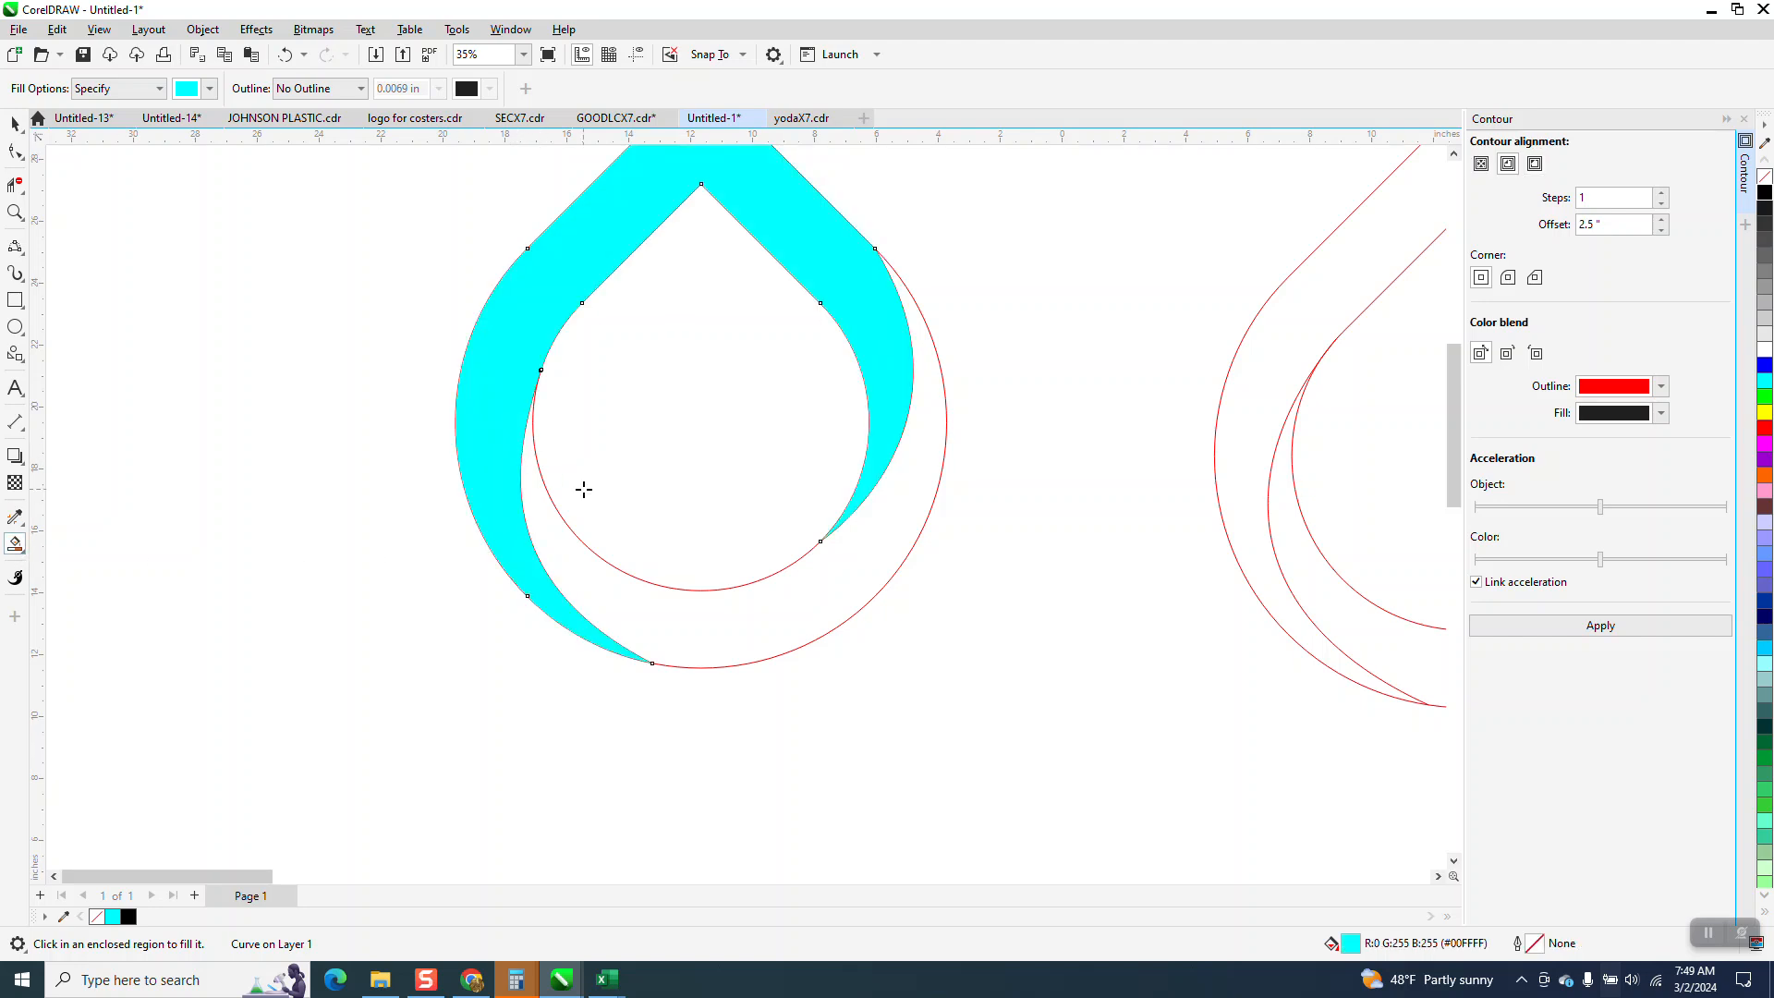
{"action": "key", "text": "Left"}
{"action": "left_click", "coordinate": [736, 607]}
{"action": "key", "text": "Left"}
{"action": "scroll", "coordinate": [927, 647], "scroll_direction": "down", "scroll_amount": 5}
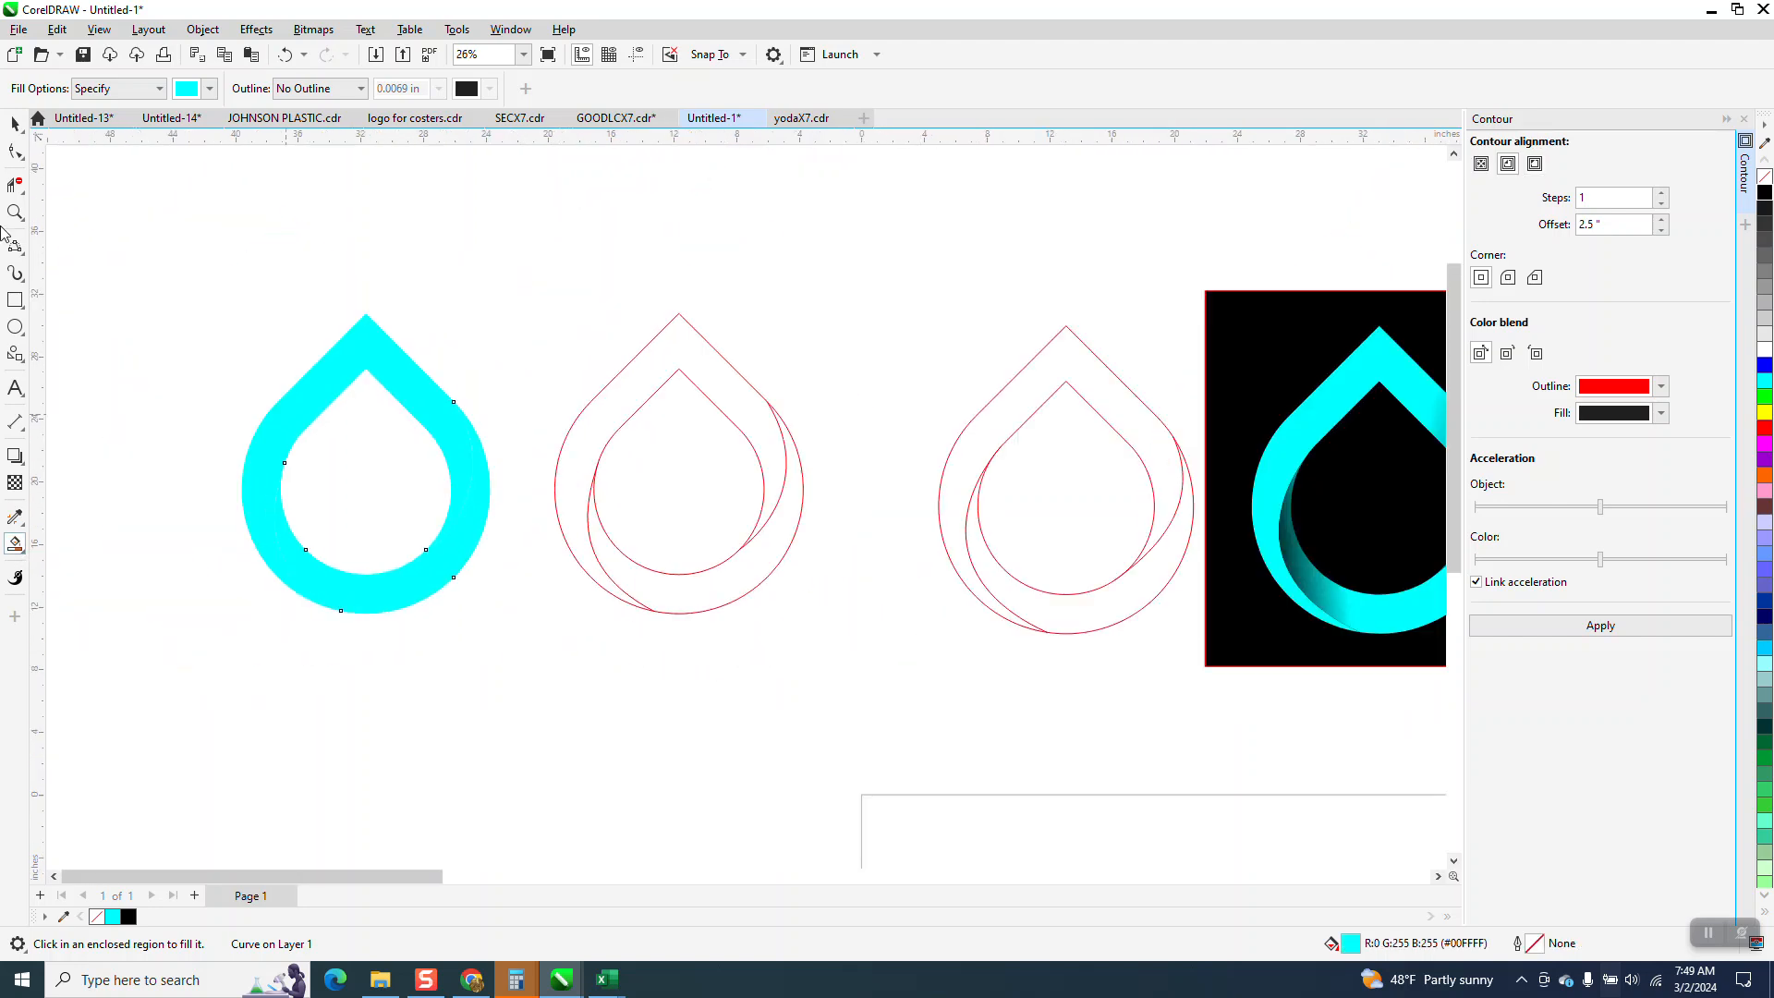
Apply a cyan-to-black fountain fill to the upper band, darkening from its upper-right straight edge down to its tapered right tip.
{"action": "left_click", "coordinate": [15, 123]}
{"action": "left_click", "coordinate": [292, 344]}
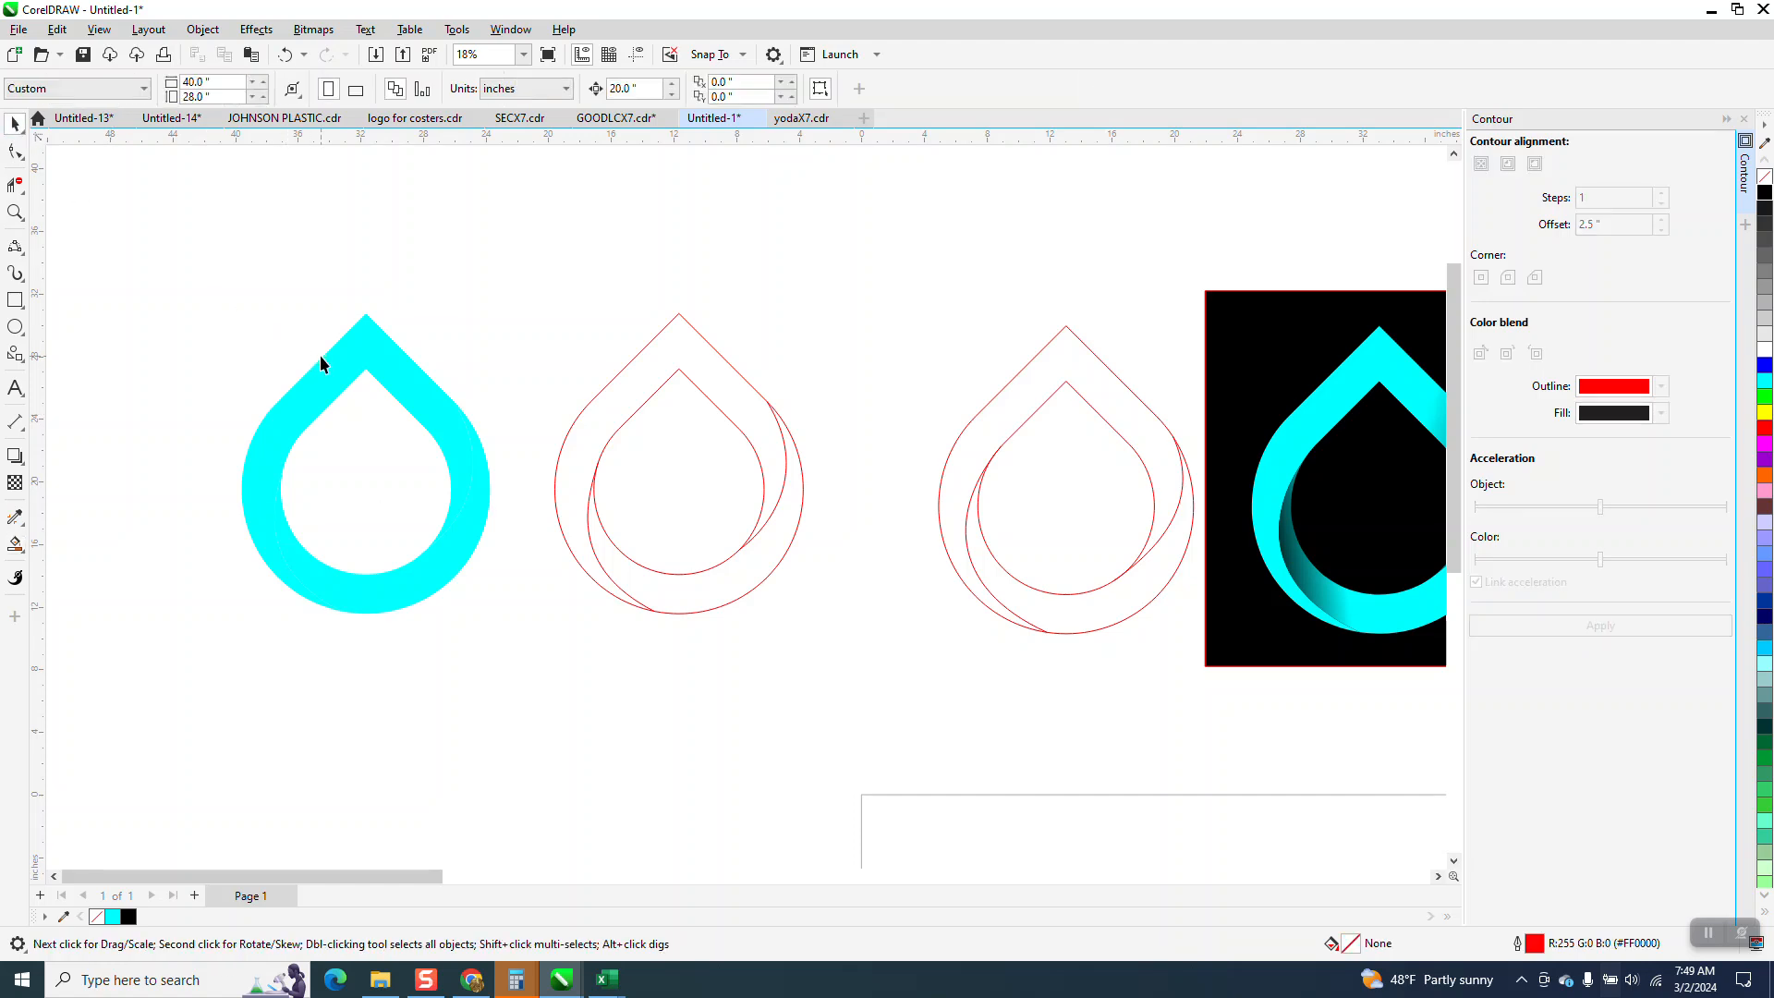
{"action": "left_click", "coordinate": [321, 363]}
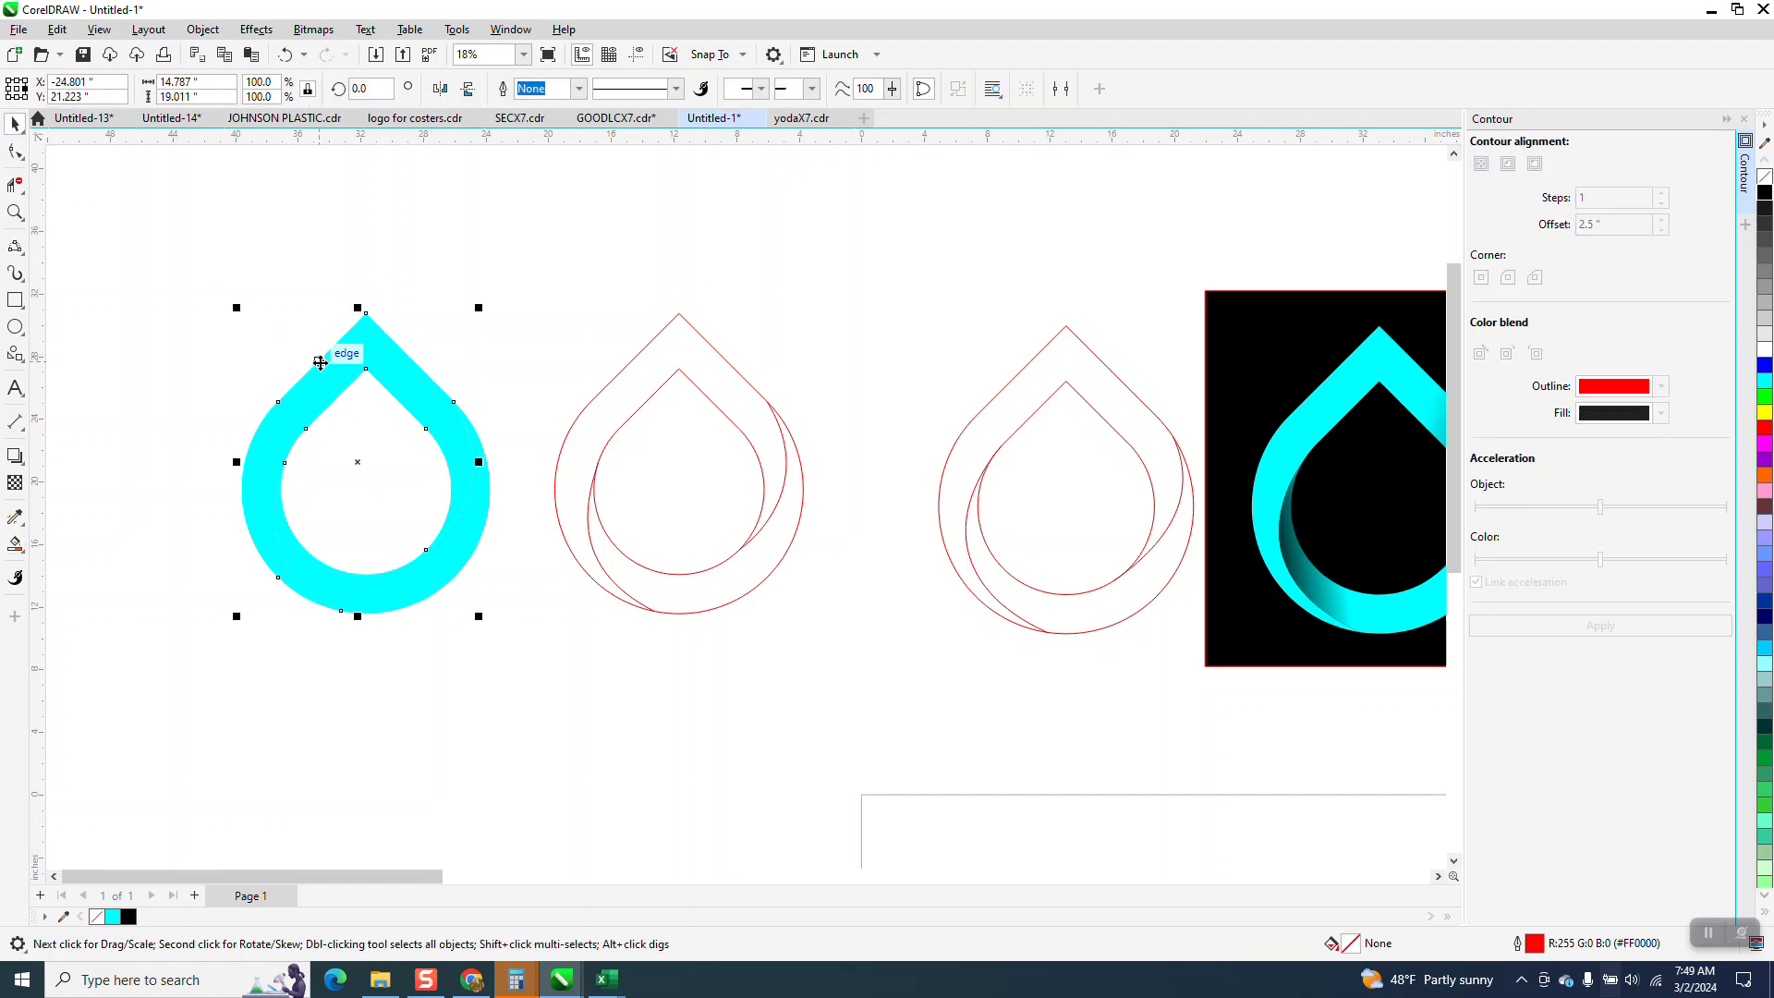
{"action": "left_click", "coordinate": [25, 557]}
{"action": "left_click", "coordinate": [46, 542]}
{"action": "left_click_drag", "start_coordinate": [421, 375], "coordinate": [488, 625]}
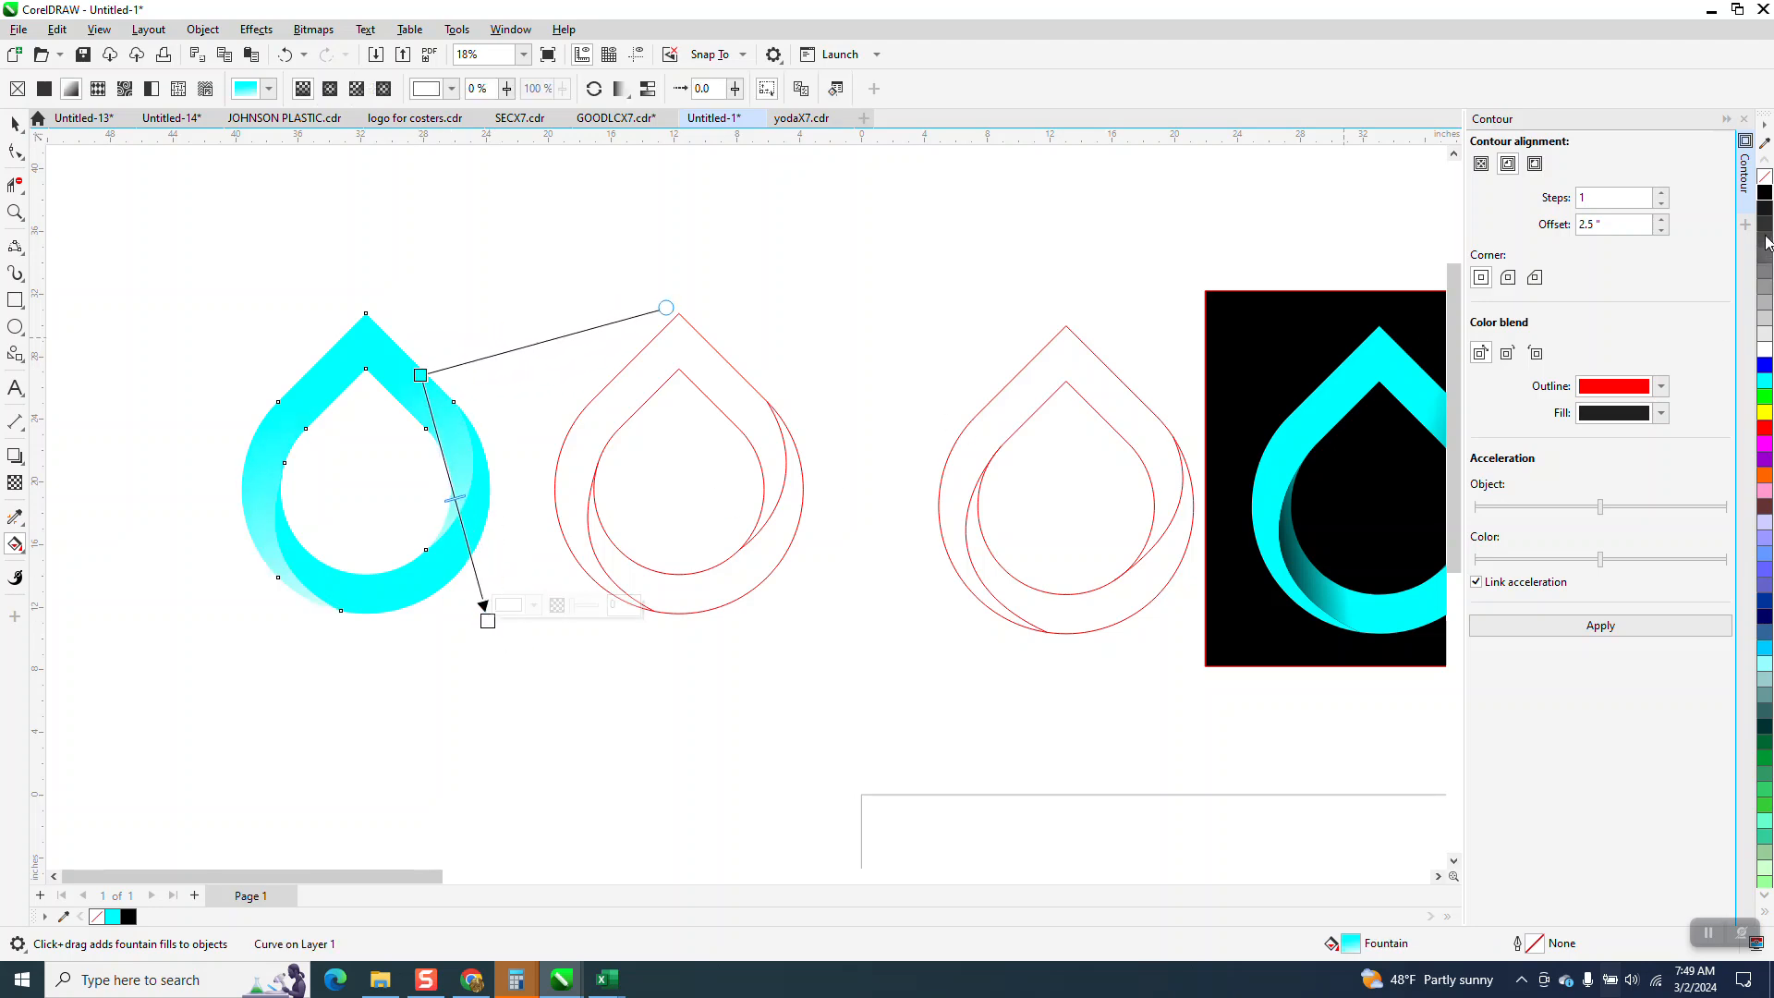
{"action": "left_click_drag", "start_coordinate": [1767, 197], "coordinate": [488, 621]}
{"action": "left_click_drag", "start_coordinate": [669, 305], "coordinate": [443, 239]}
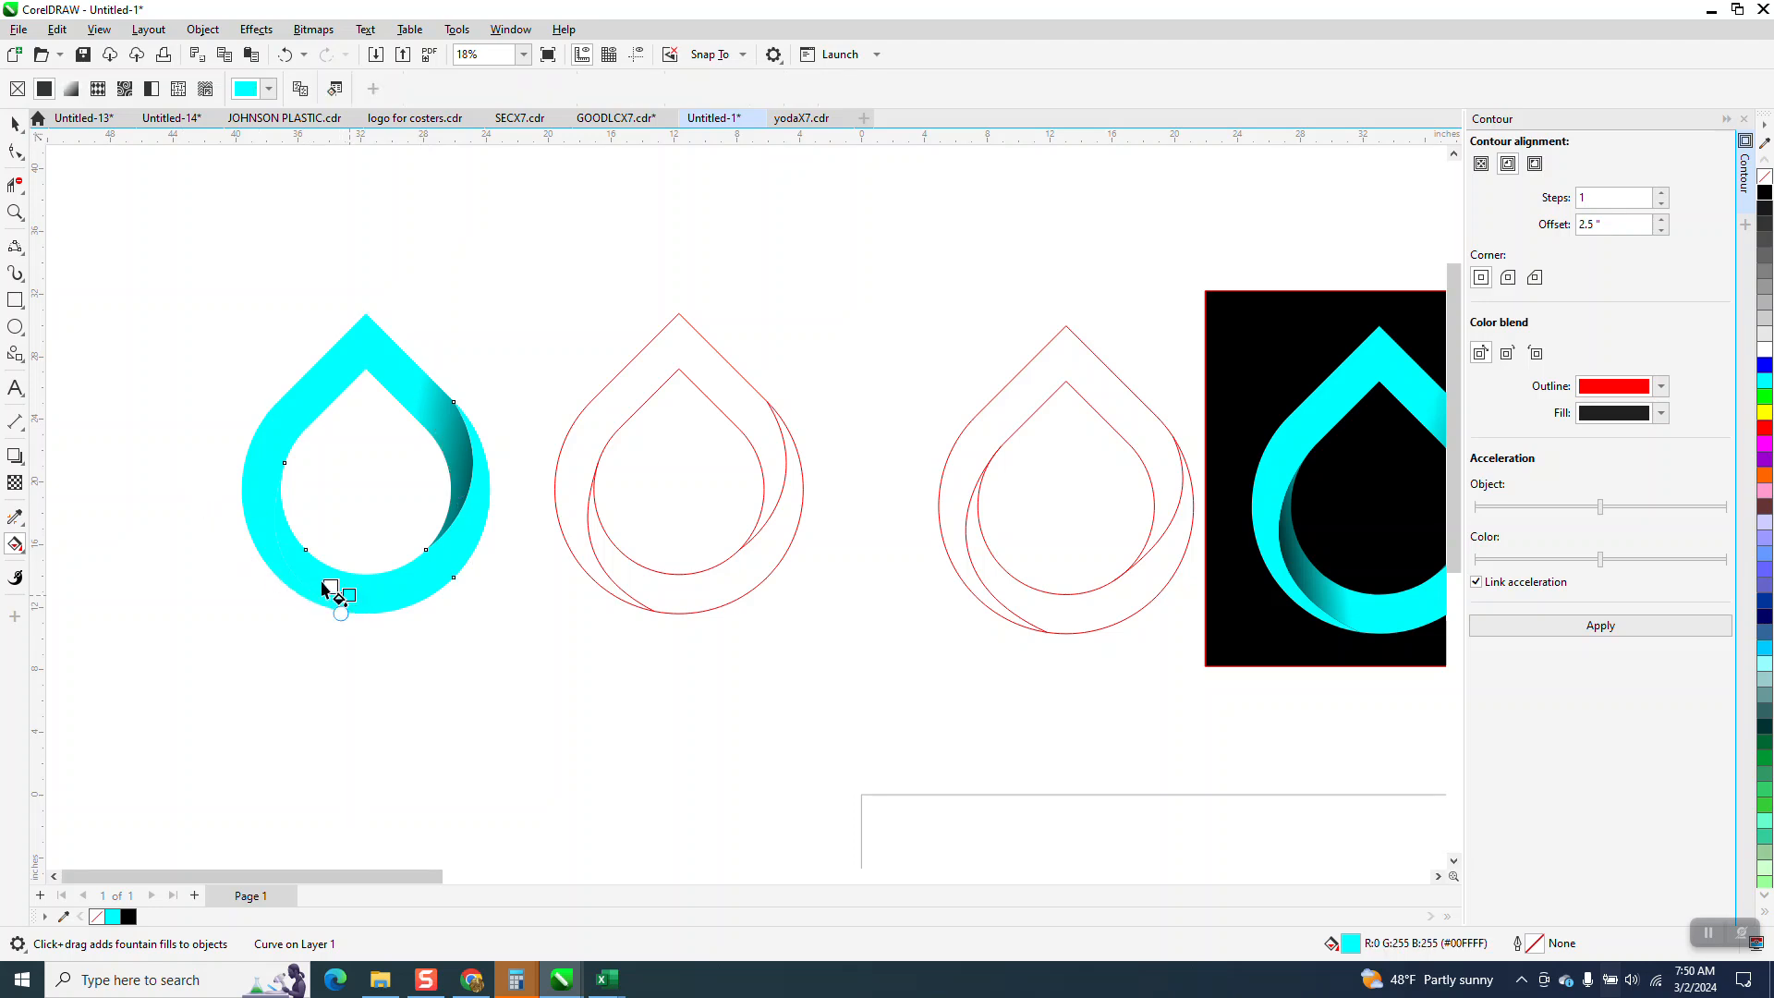
Apply a fountain fill to the lower crescent, running from cyan near its bottom to black at its upper-left tip.
{"action": "left_click_drag", "start_coordinate": [349, 595], "coordinate": [253, 525]}
{"action": "left_click_drag", "start_coordinate": [1765, 191], "coordinate": [254, 529]}
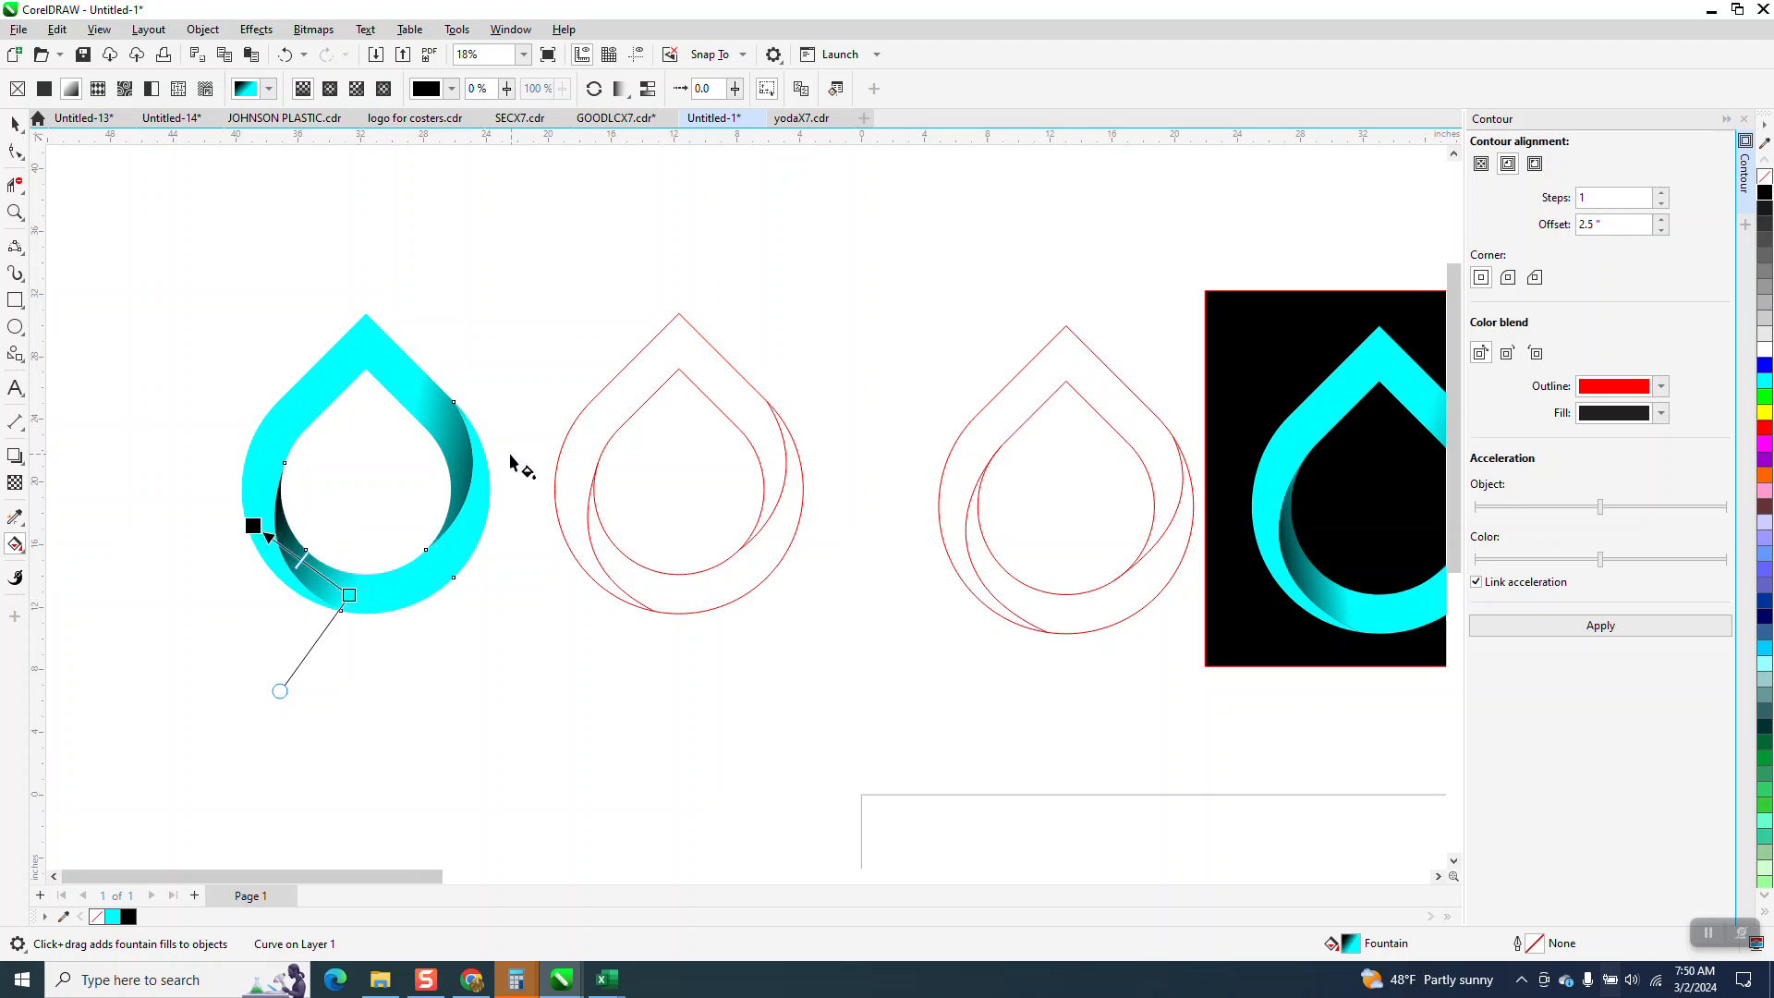
{"action": "mouse_move", "coordinate": [355, 595]}
{"action": "left_mouse_down"}
{"action": "mouse_move", "coordinate": [428, 622]}
{"action": "mouse_move", "coordinate": [344, 597]}
{"action": "left_mouse_up"}
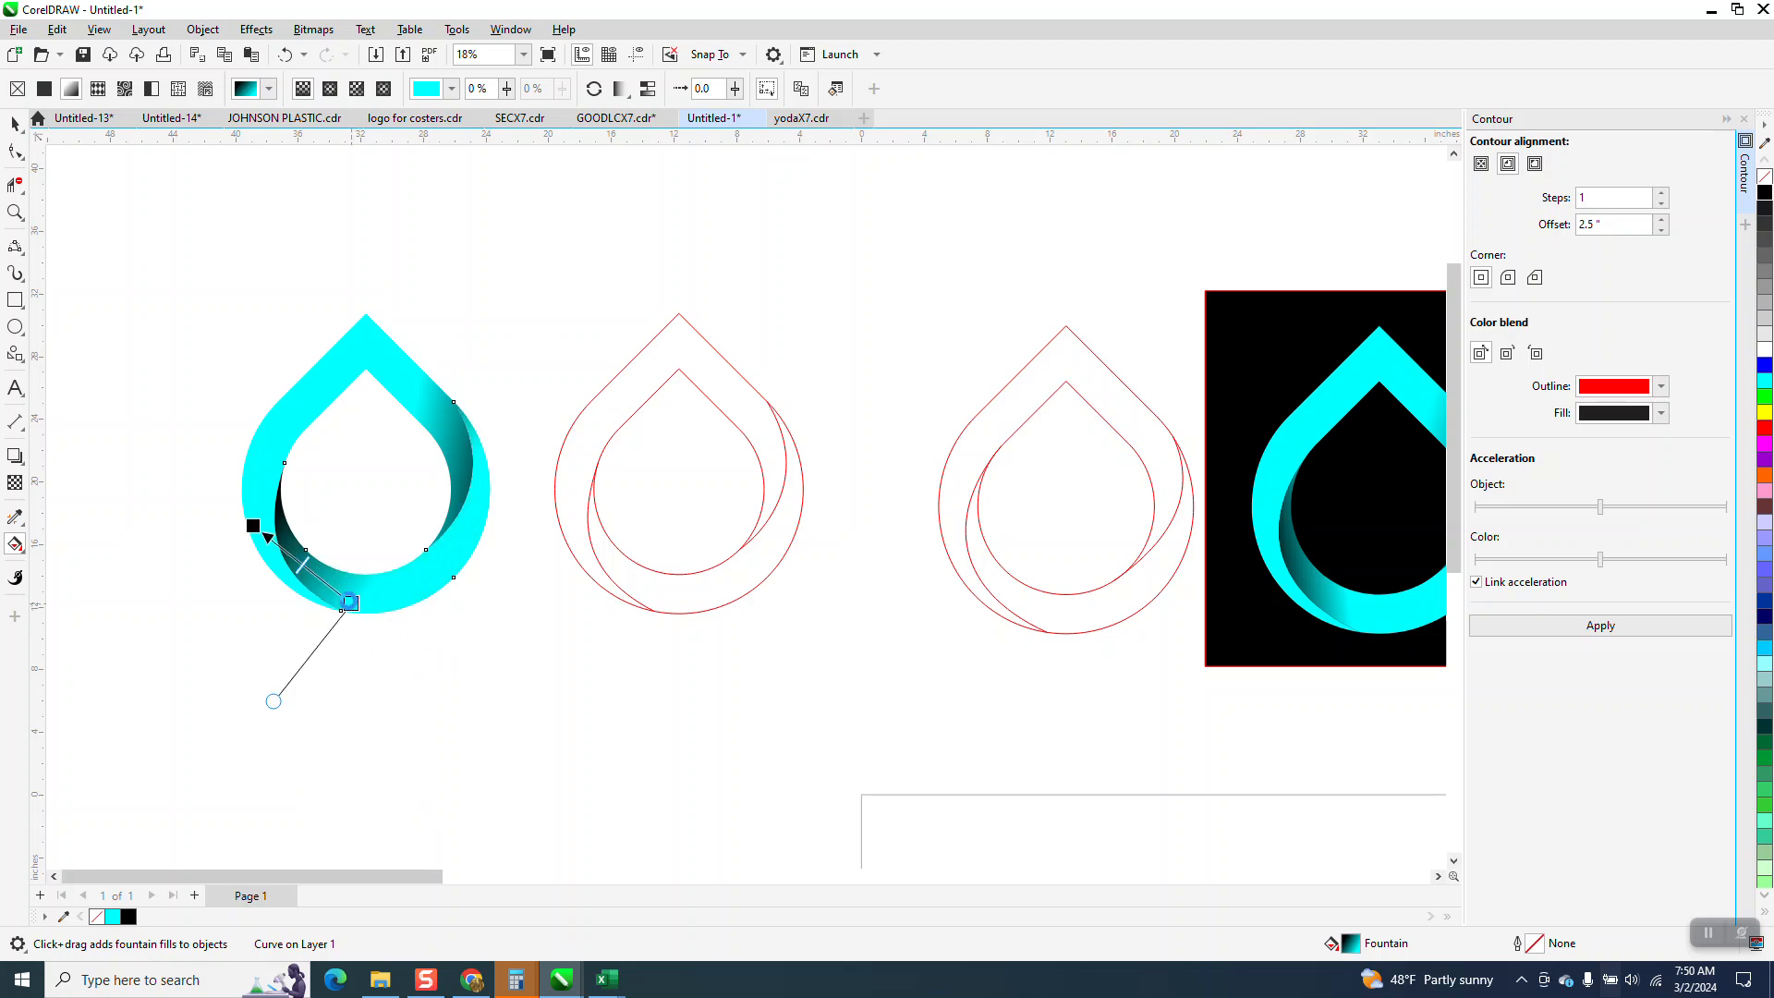
{"action": "left_click", "coordinate": [14, 123]}
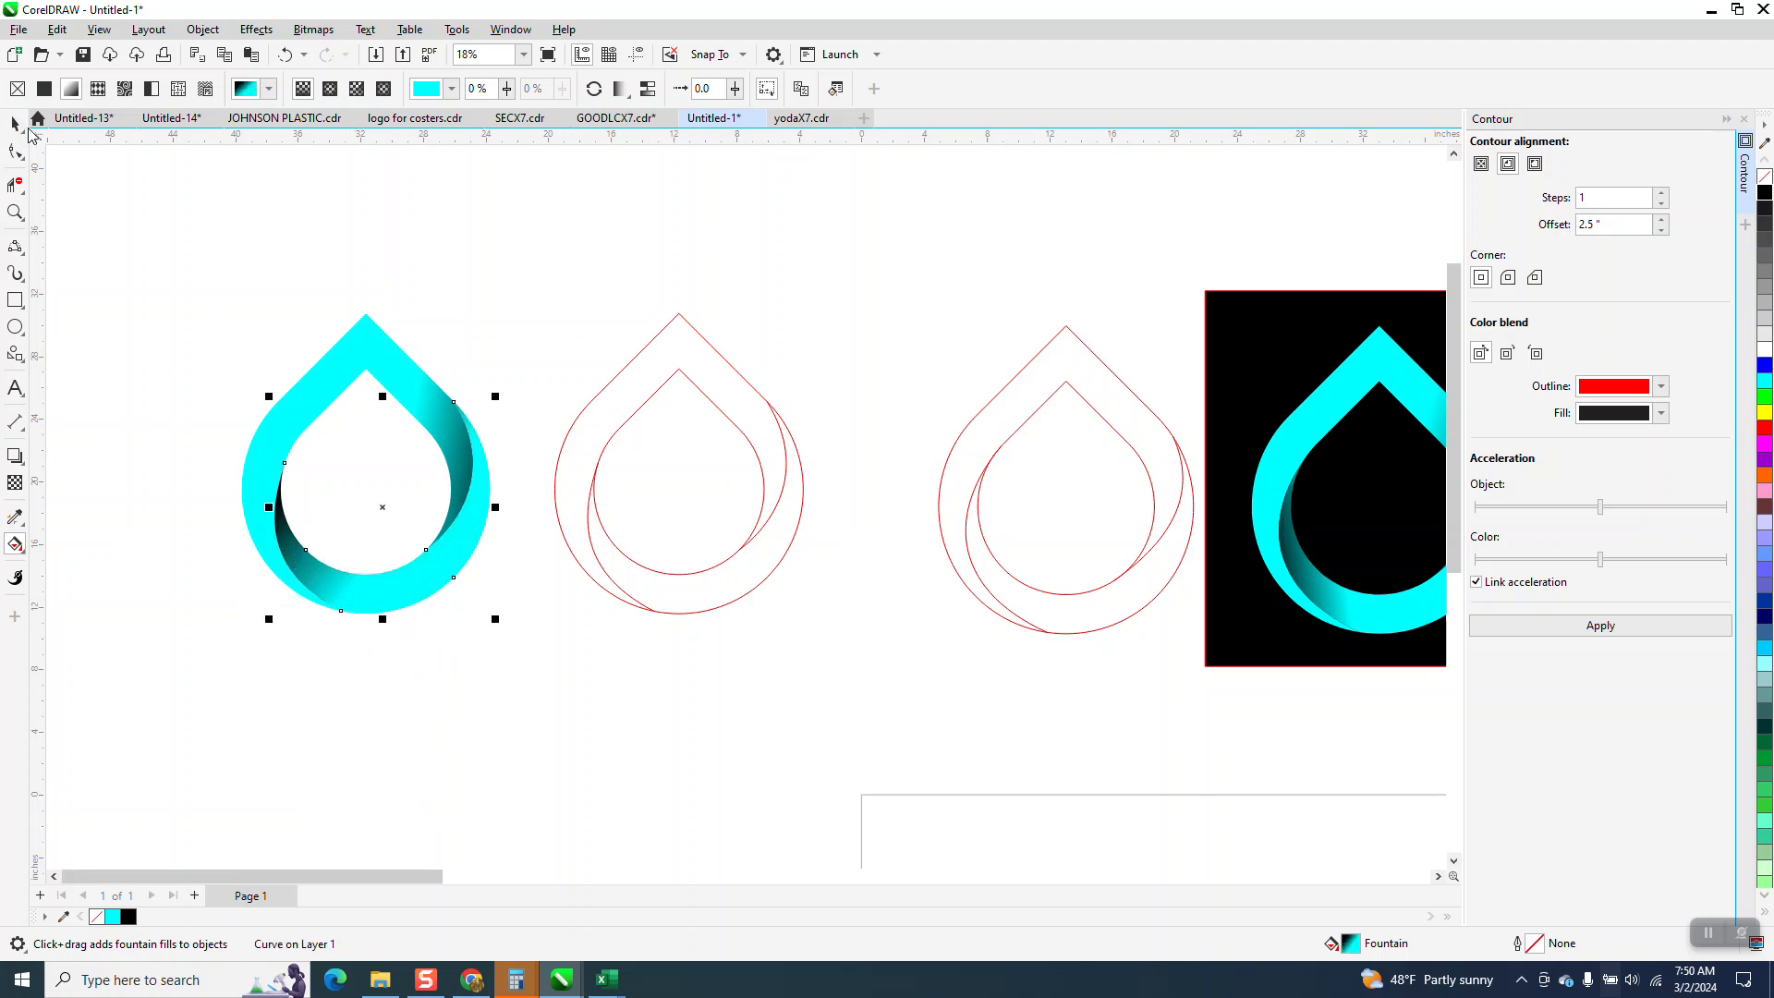
Draw a rectangle about 19.9 by 20.7 inches around the gradient-filled logo and fill it with black.
{"action": "left_click", "coordinate": [14, 300]}
{"action": "left_click_drag", "start_coordinate": [216, 302], "coordinate": [527, 627]}
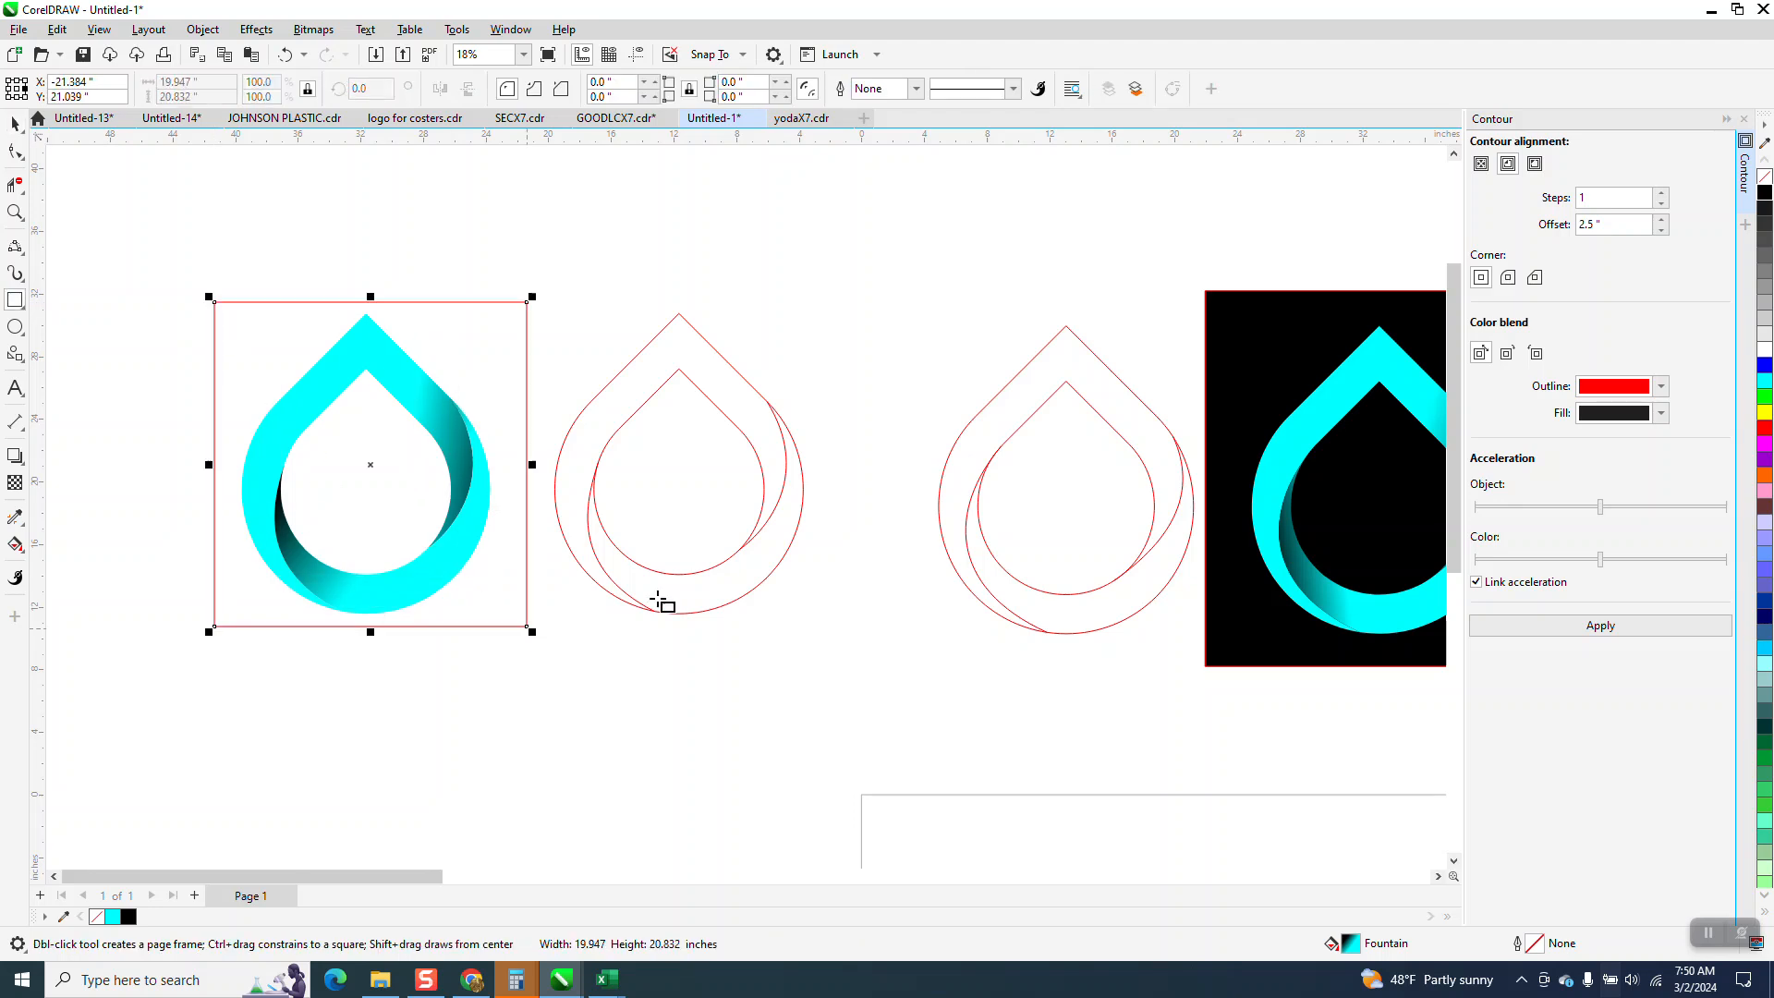
{"action": "left_click", "coordinate": [1765, 191]}
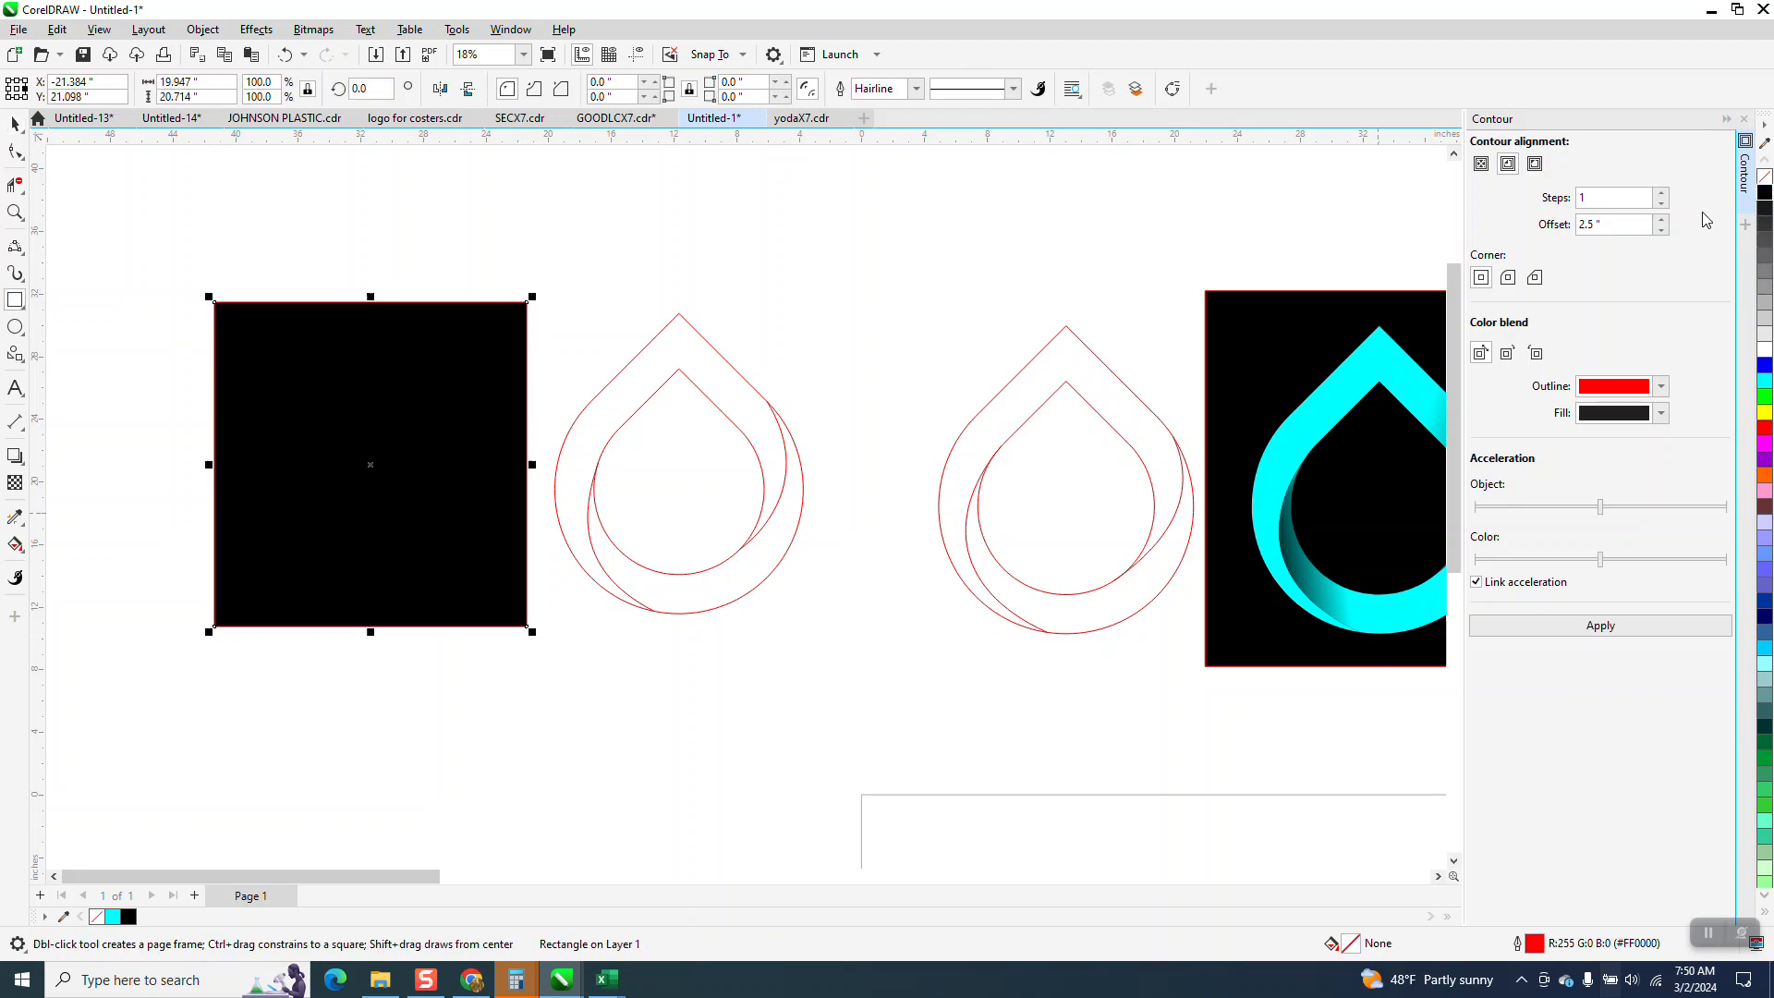
Send the black rectangle to the back of the page, behind the gradient-filled logo.
{"action": "left_click", "coordinate": [203, 29]}
{"action": "mouse_move", "coordinate": [247, 323]}
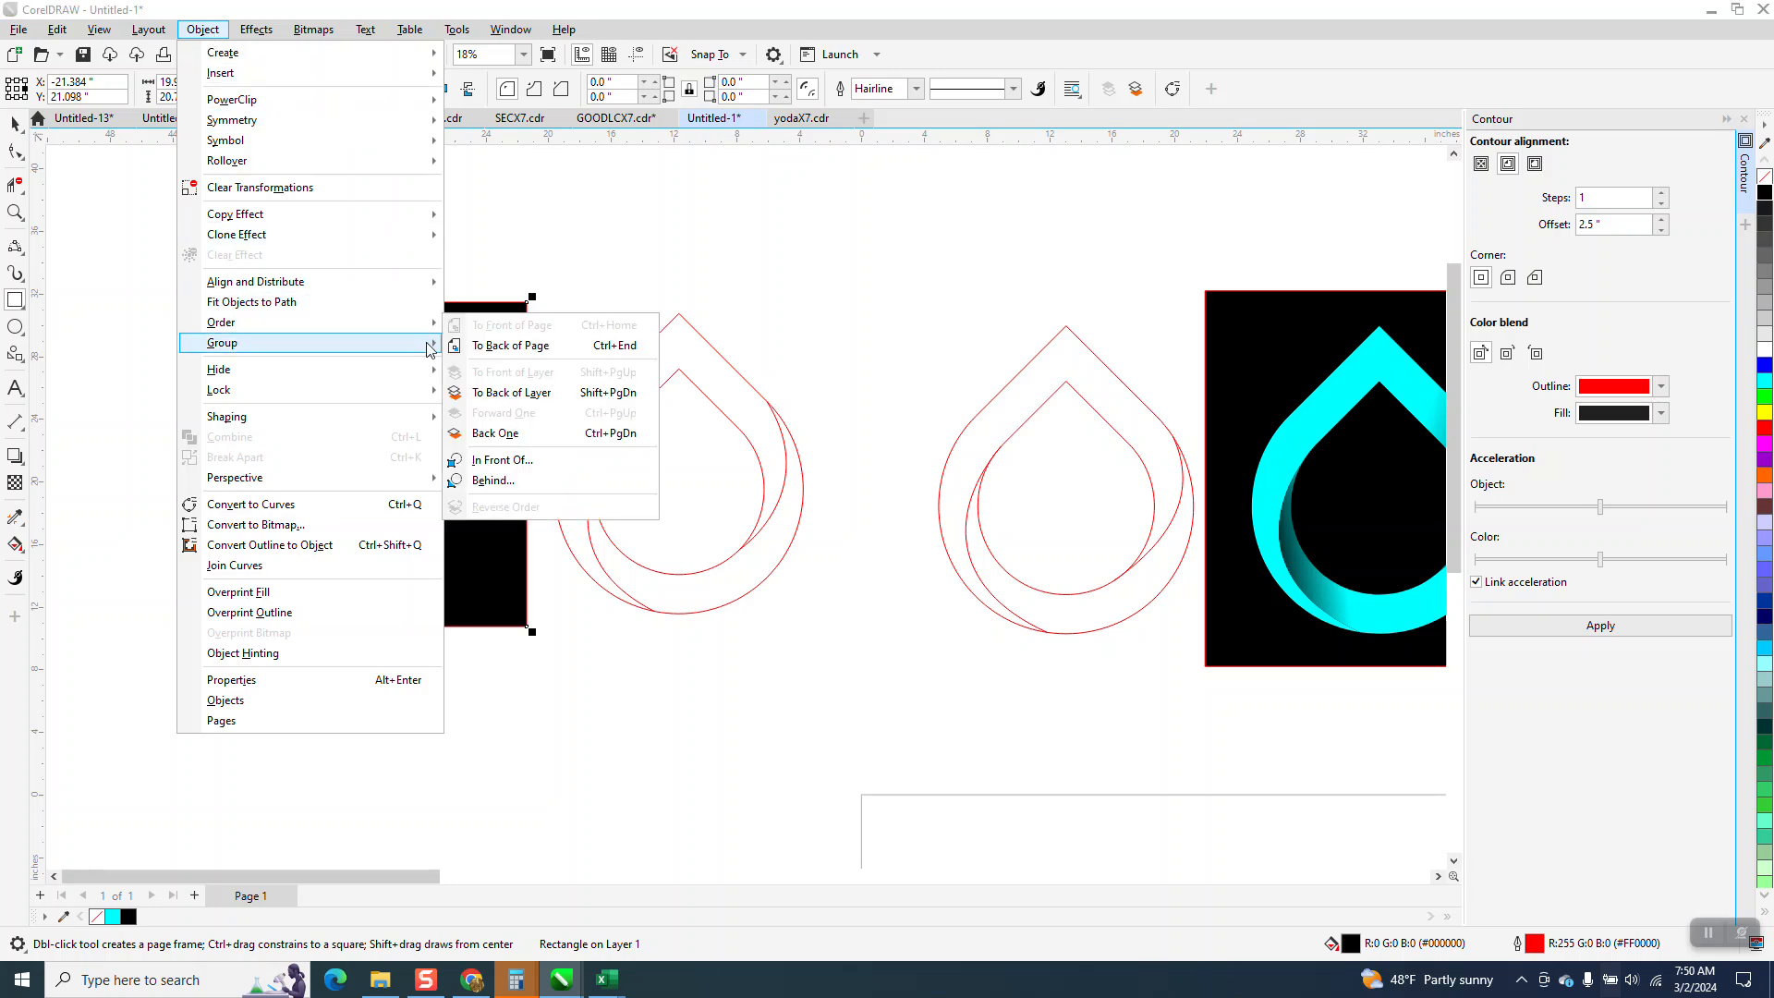
{"action": "left_click", "coordinate": [479, 354]}
{"action": "left_click", "coordinate": [15, 212]}
{"action": "left_click_drag", "start_coordinate": [179, 268], "coordinate": [622, 732]}
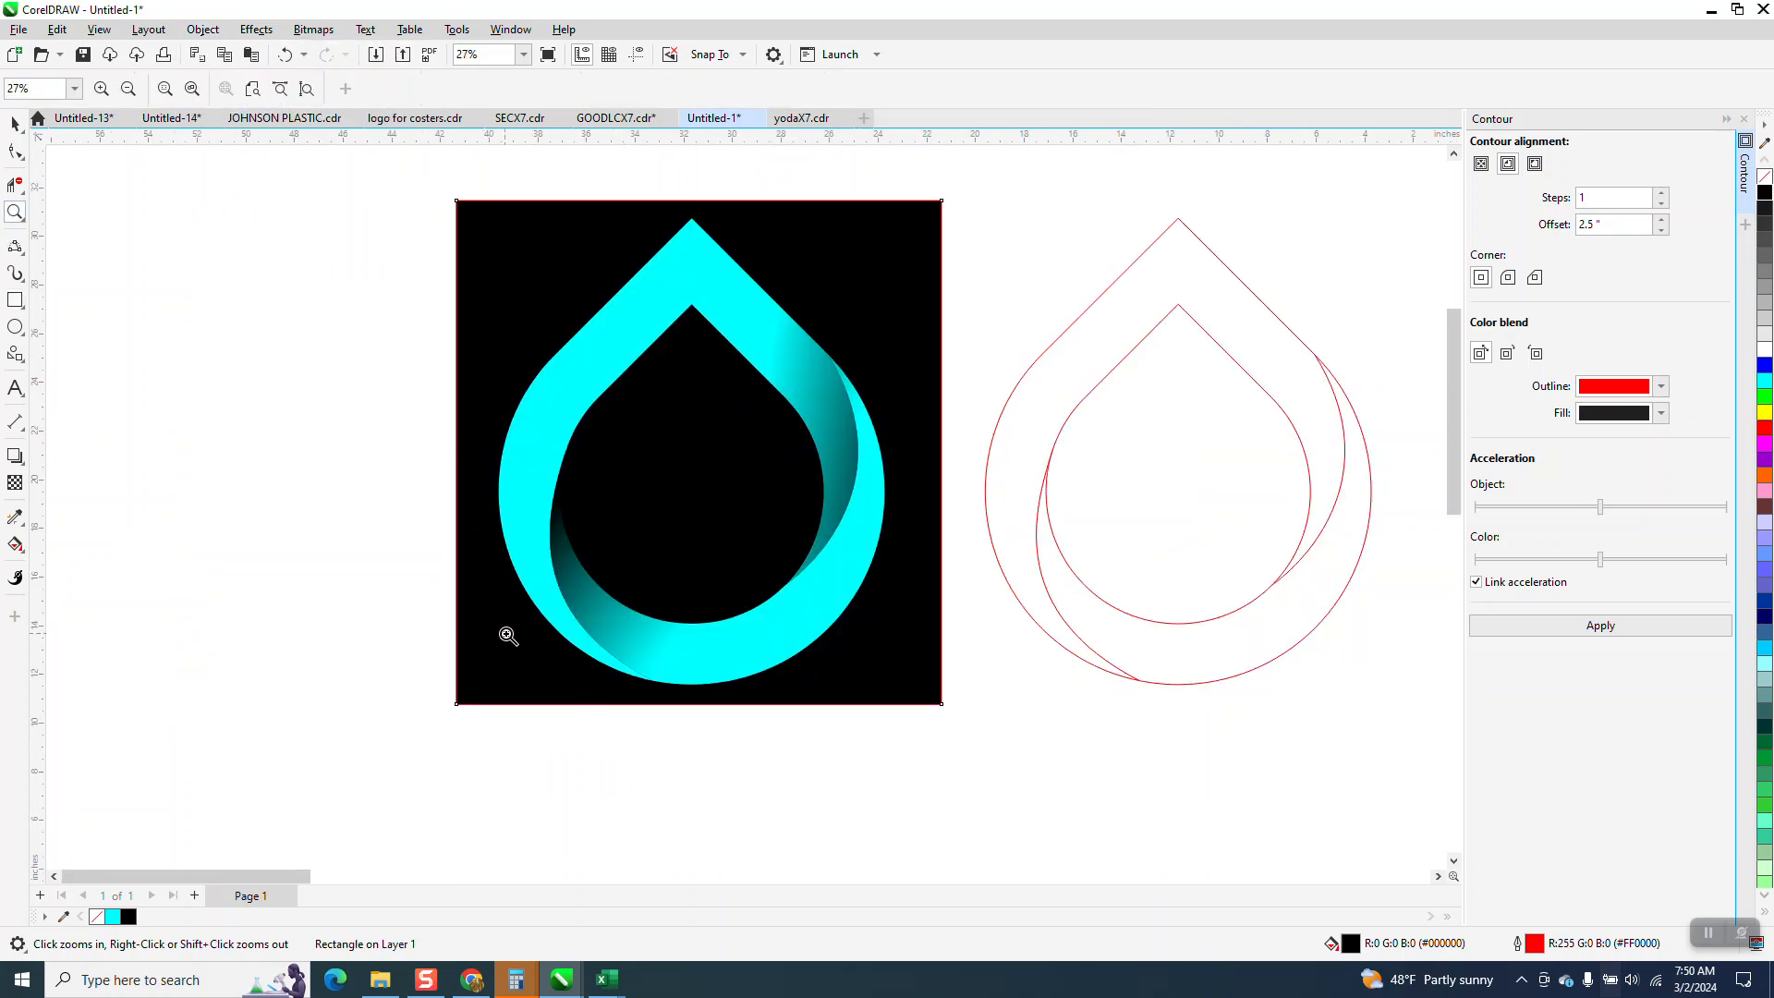
{"action": "scroll", "coordinate": [599, 613], "scroll_direction": "down", "scroll_amount": 1}
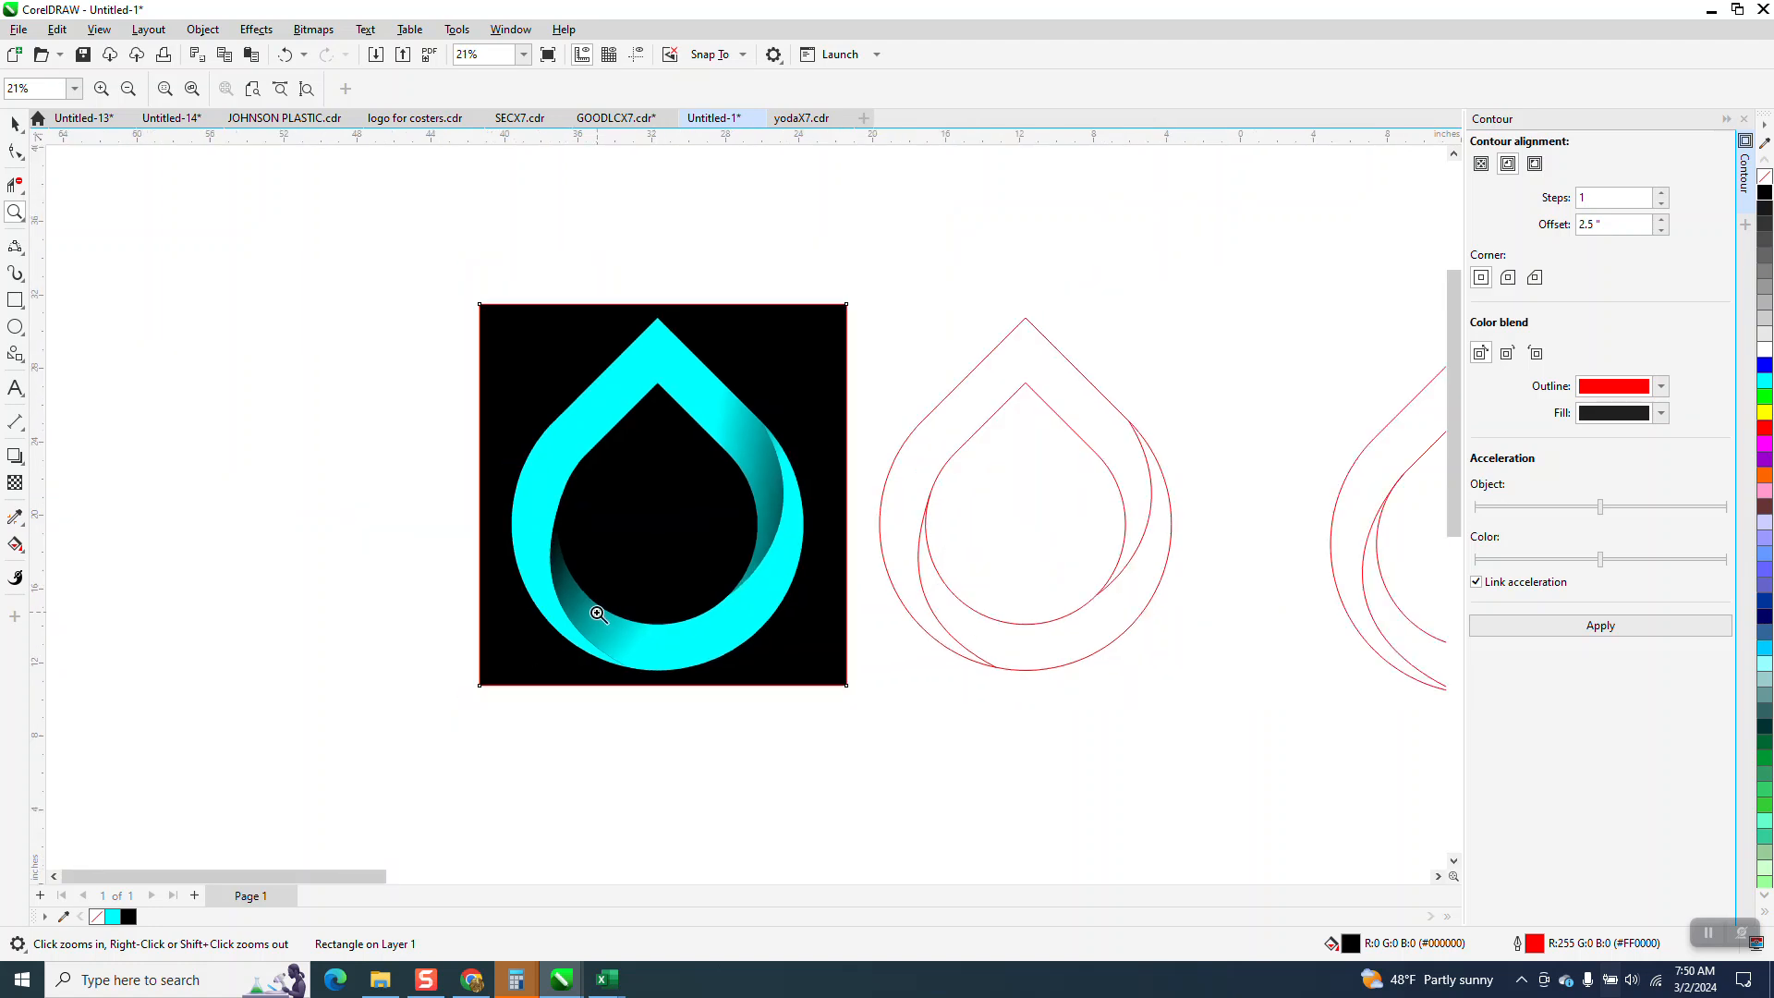